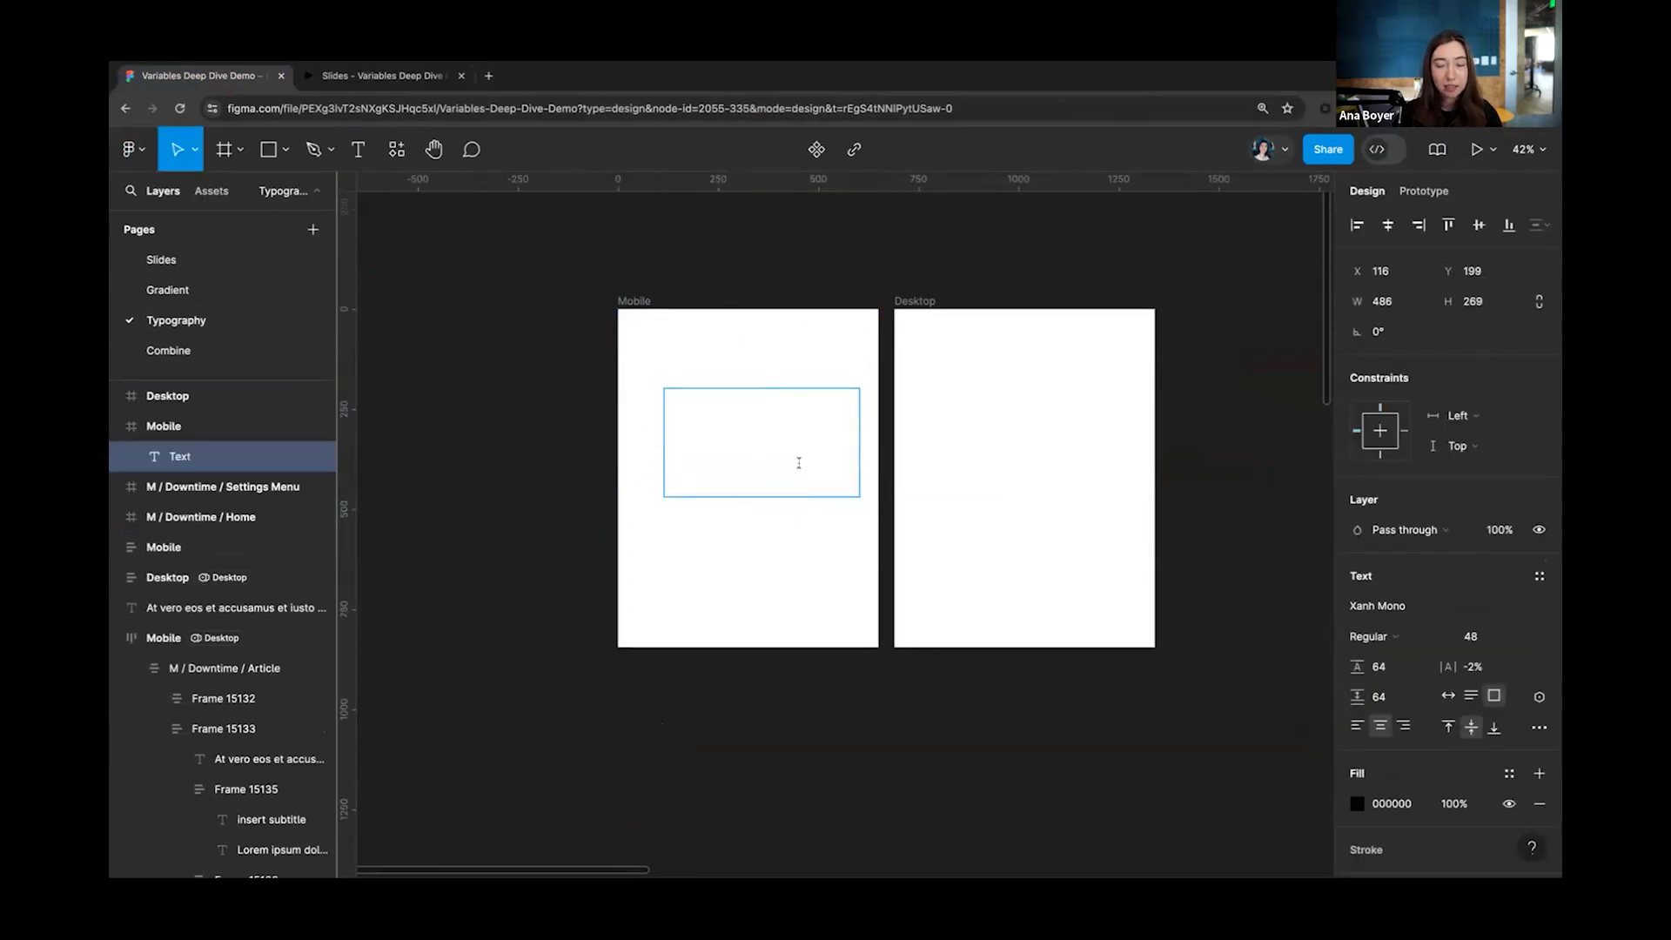
Step: Enter "Display" in the Mobile frame's text box and move the box to about X 95, Y 194
text(Display)
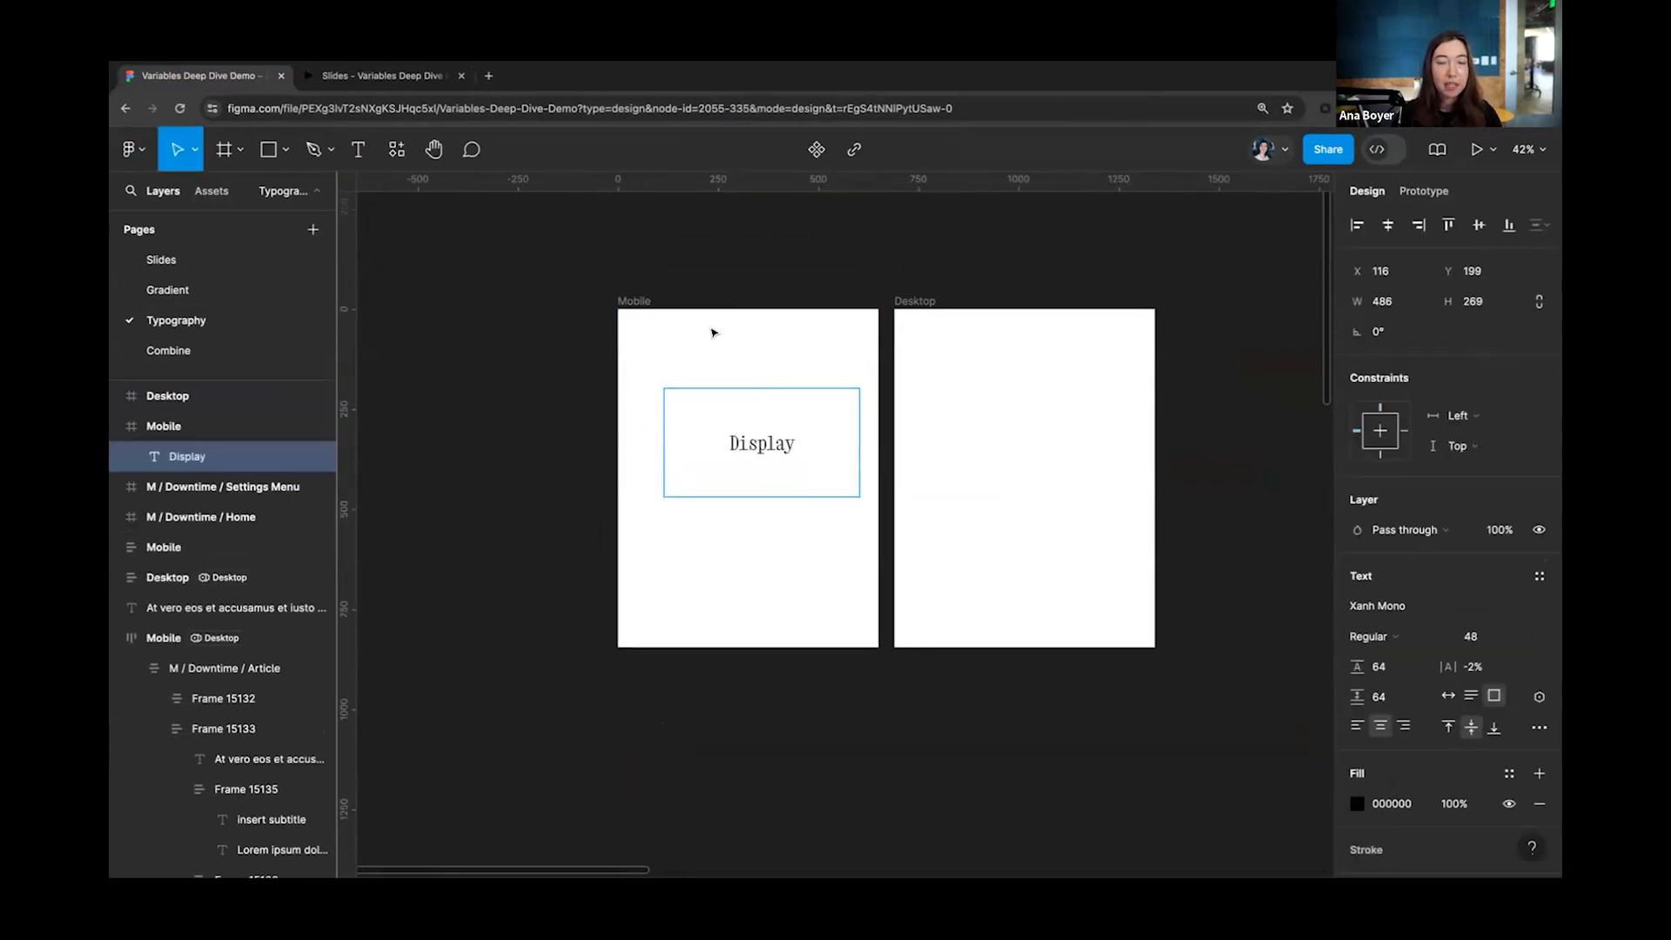
key(Escape)
drag(764, 451, 755, 449)
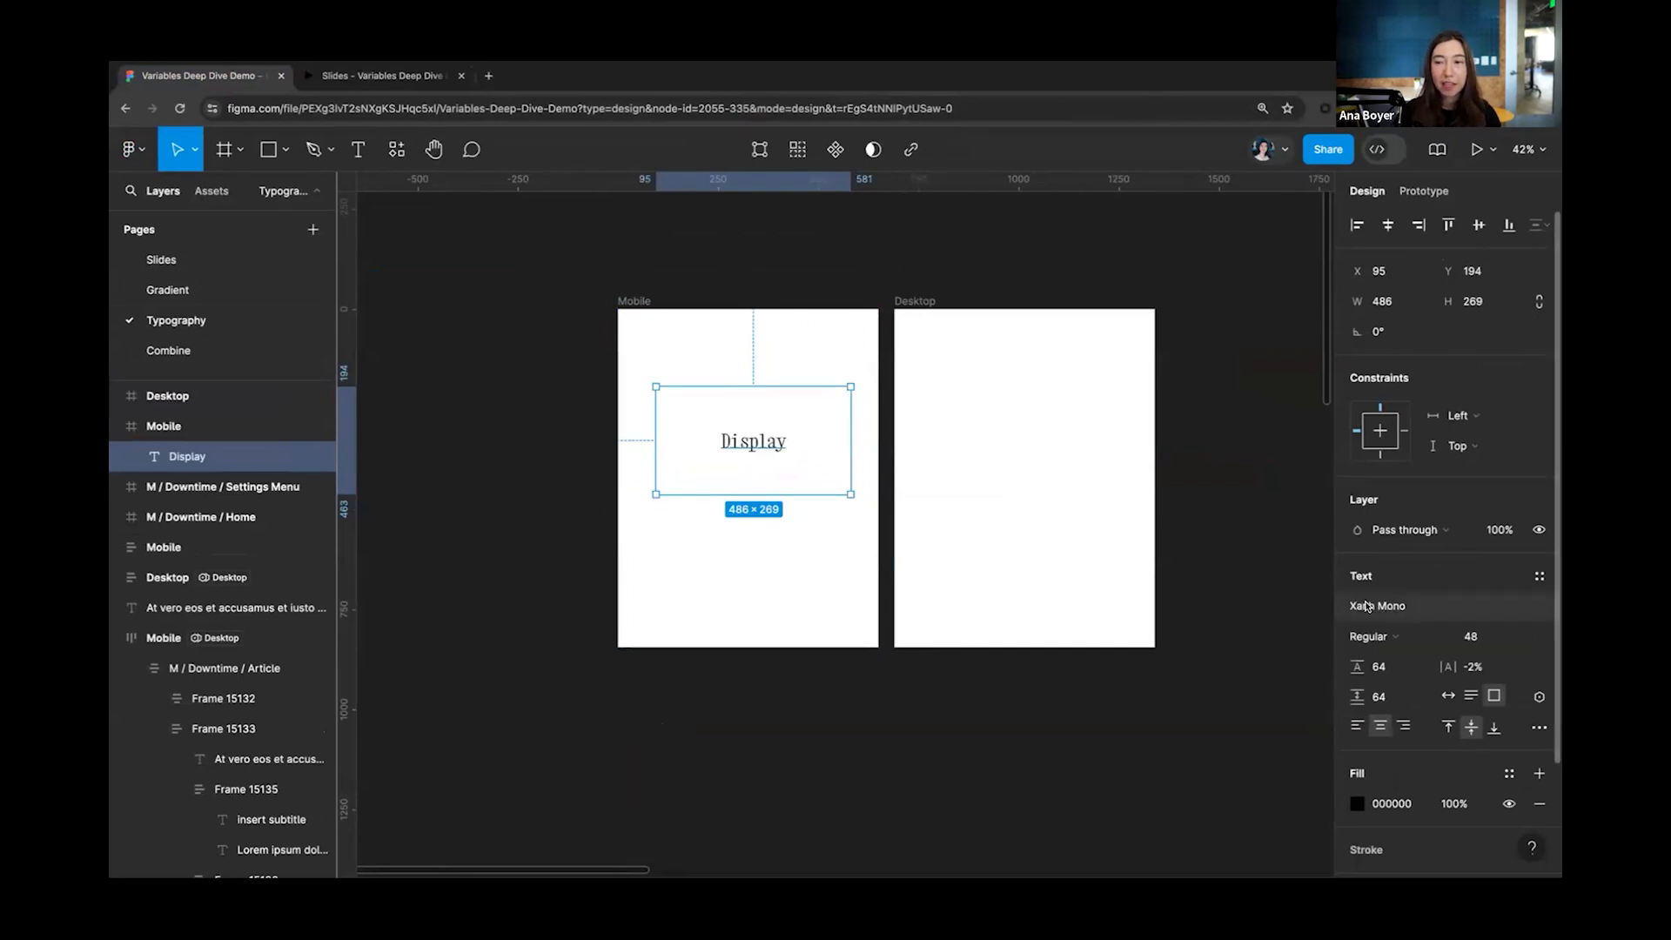
Step: Apply the font-family-display variable to the Display text's font by searching the variables for "display"
click(1390, 609)
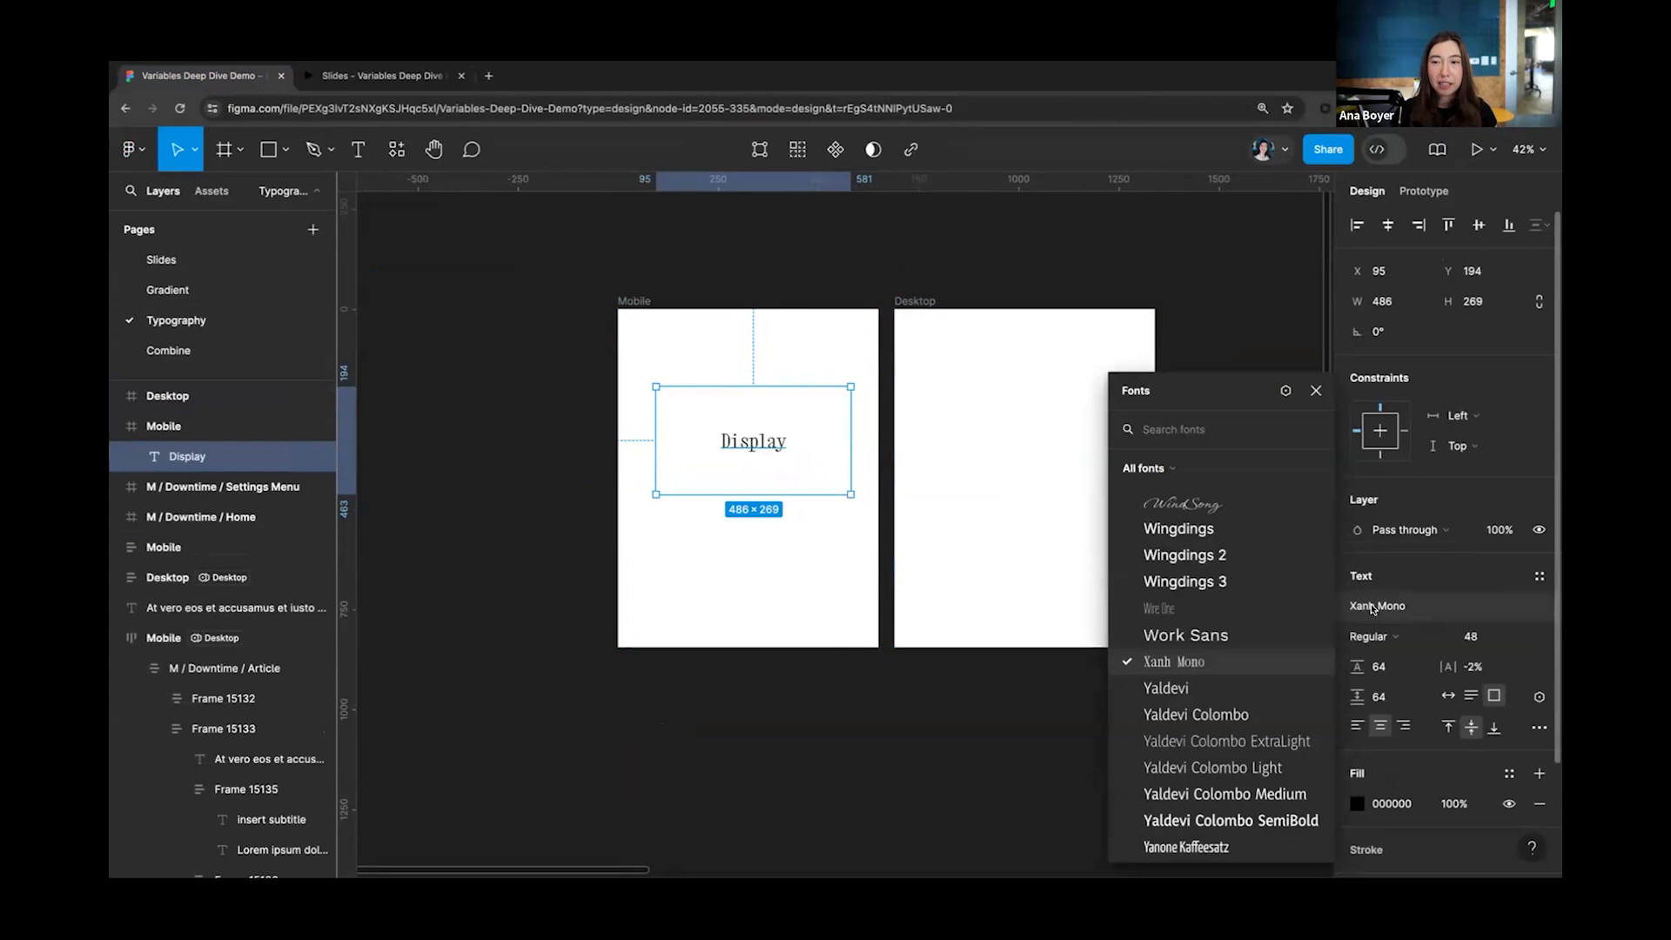
click(1285, 390)
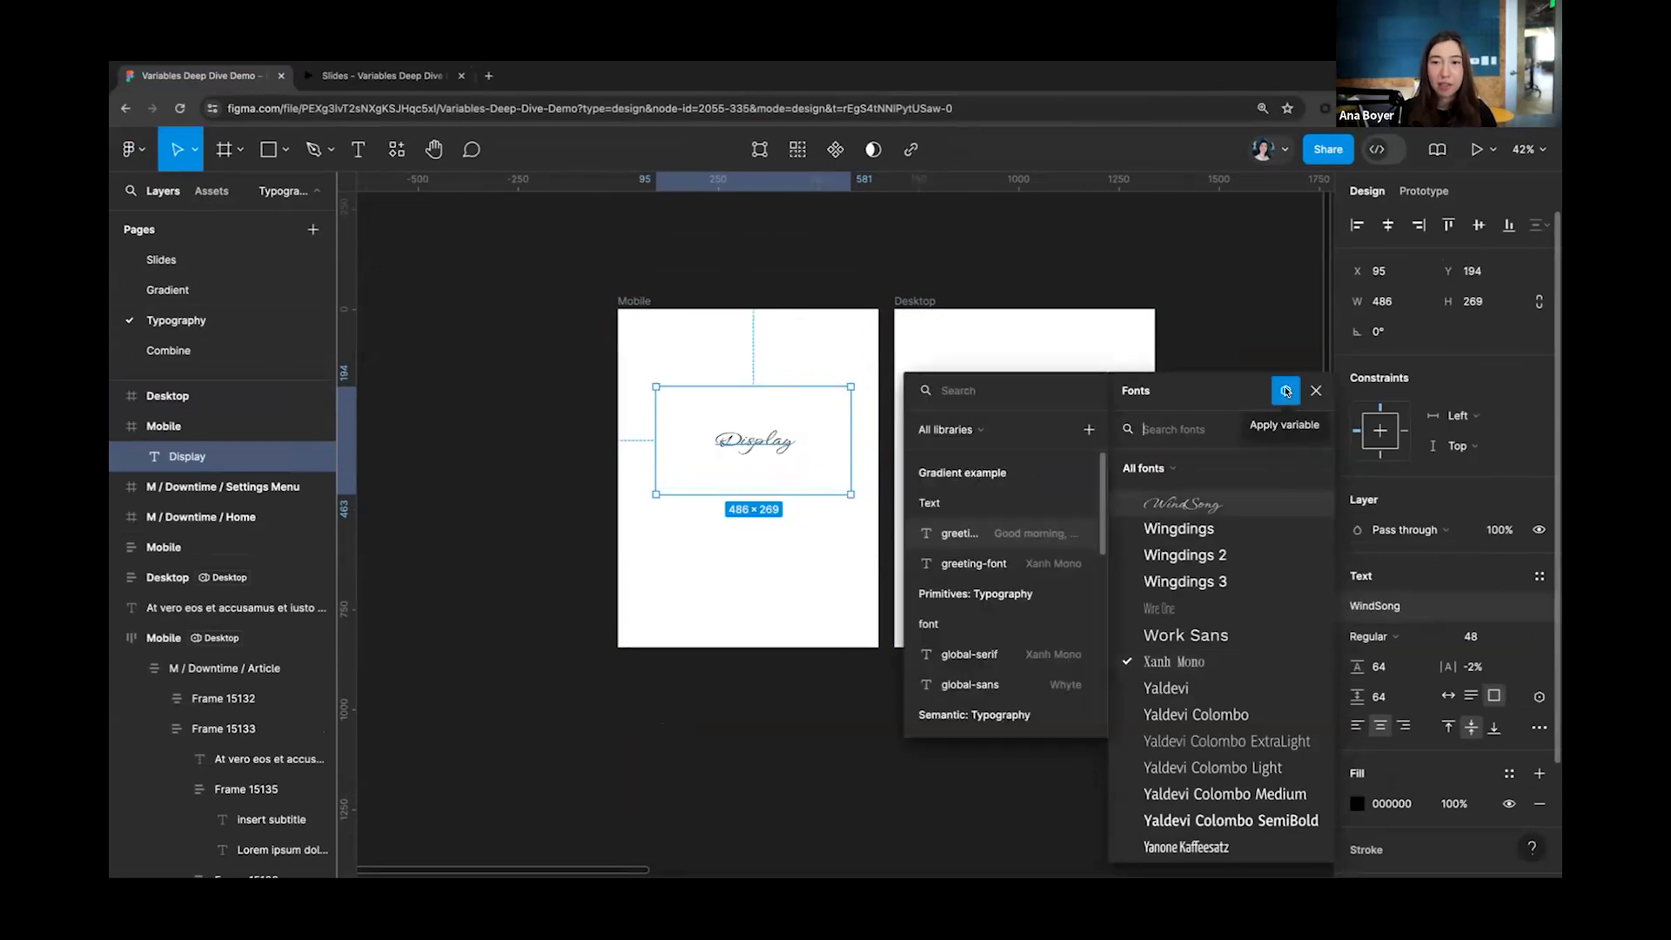
click(980, 389)
text(display)
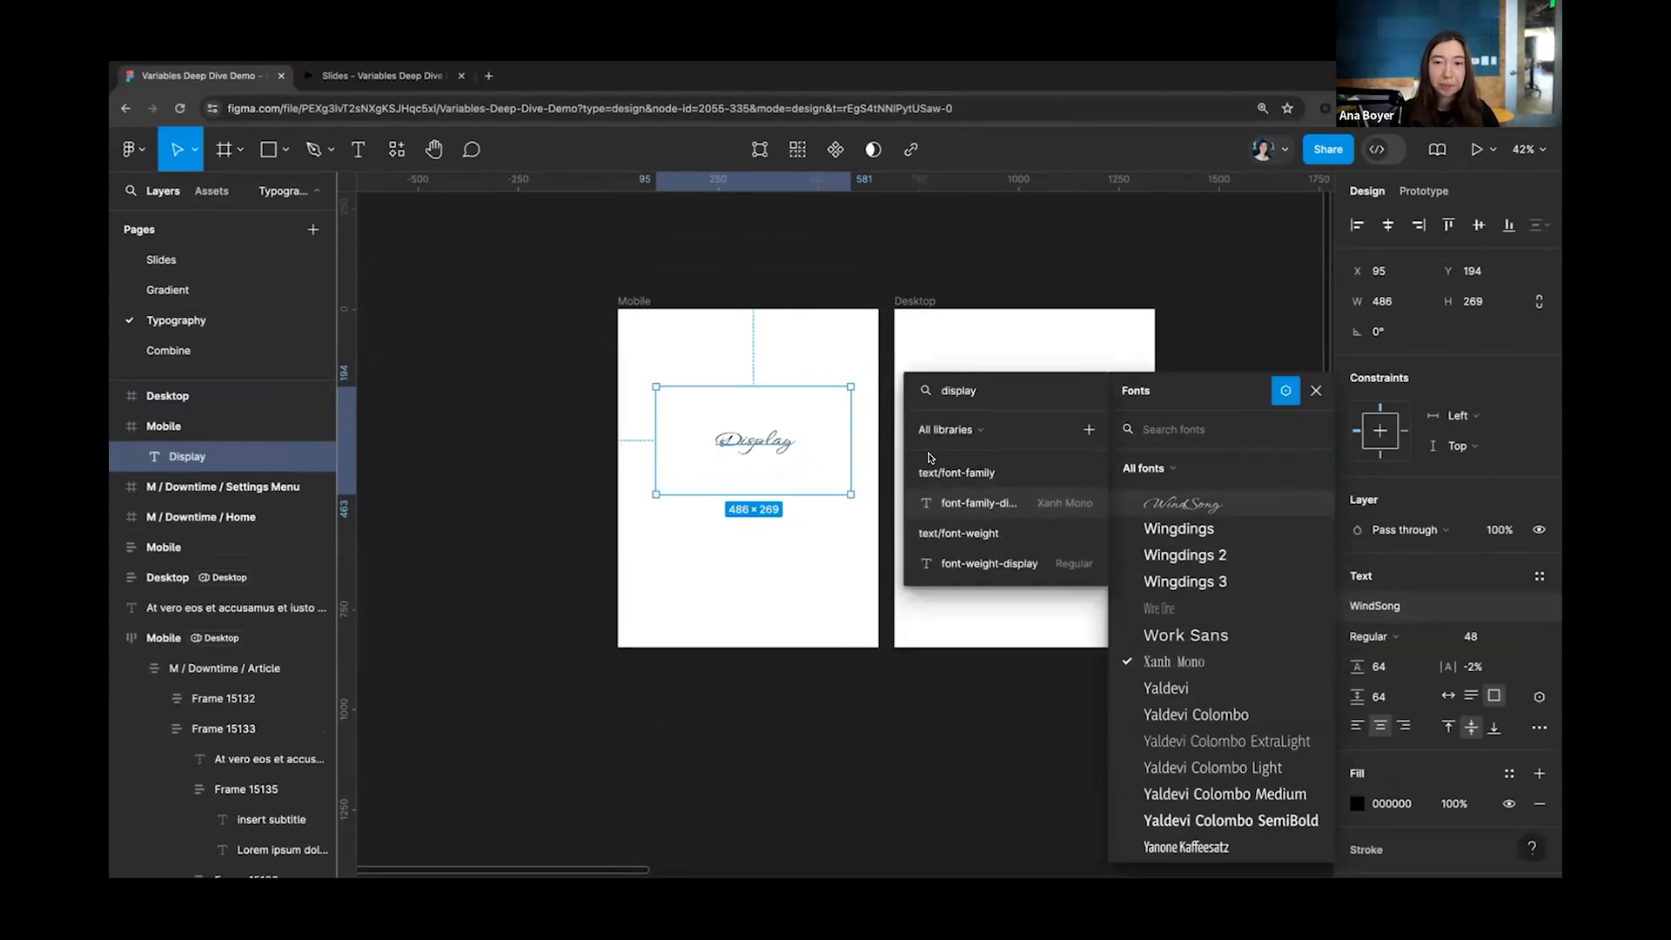
click(966, 503)
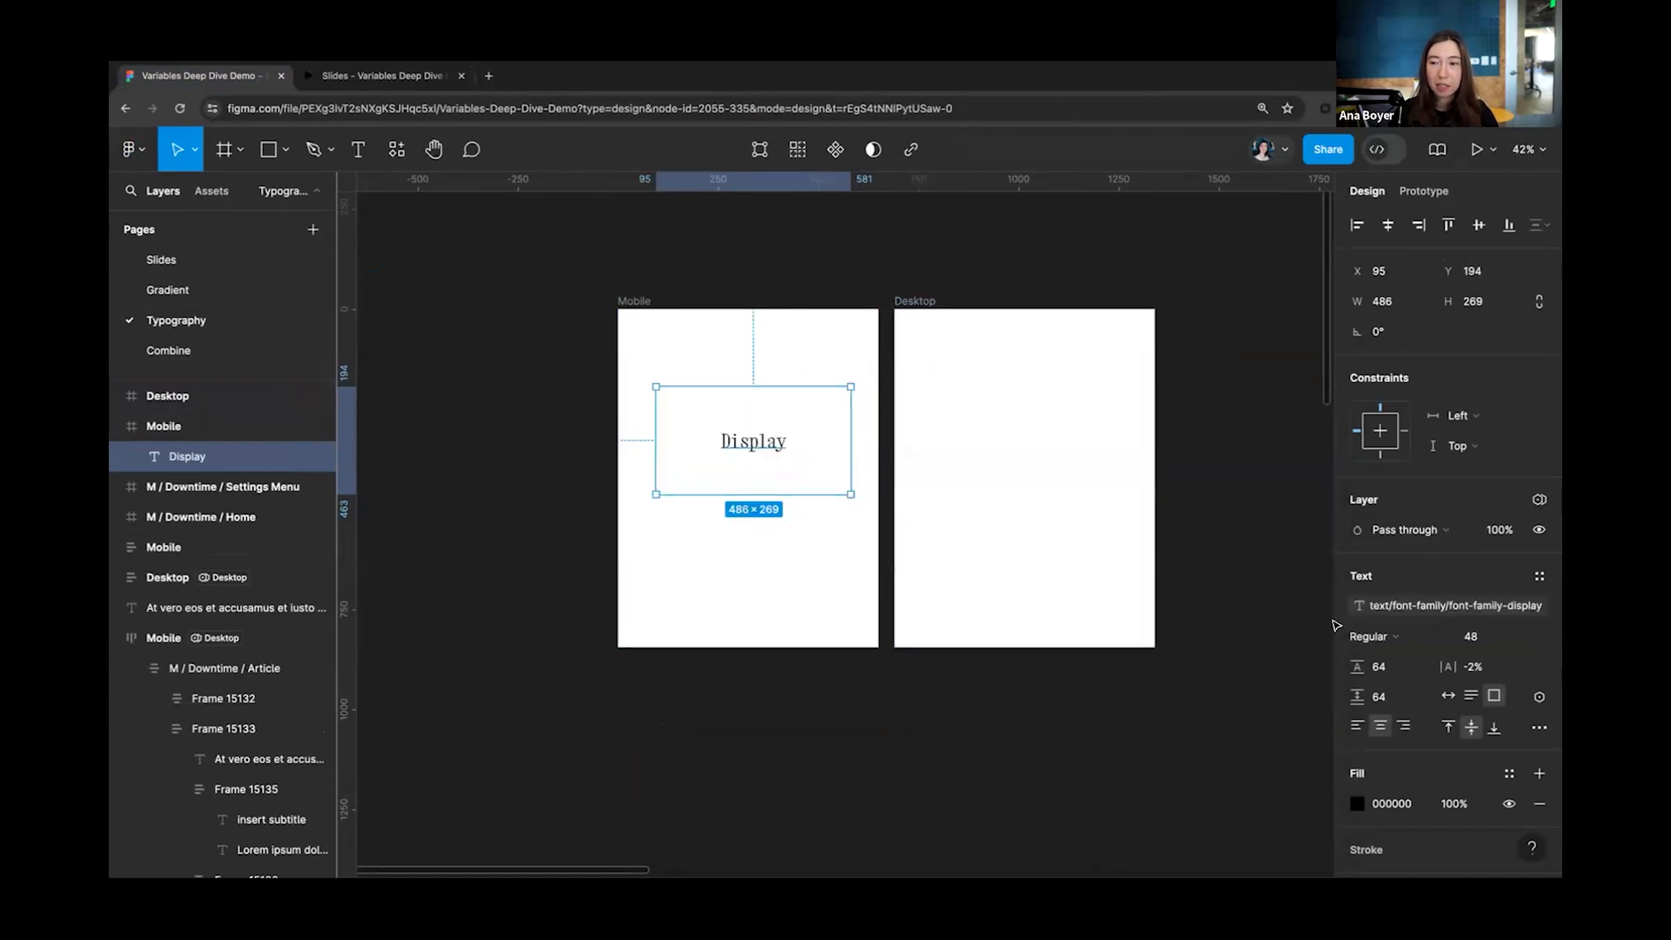
Step: Bind the Display text's font weight to the font-weight-display variable
click(1441, 638)
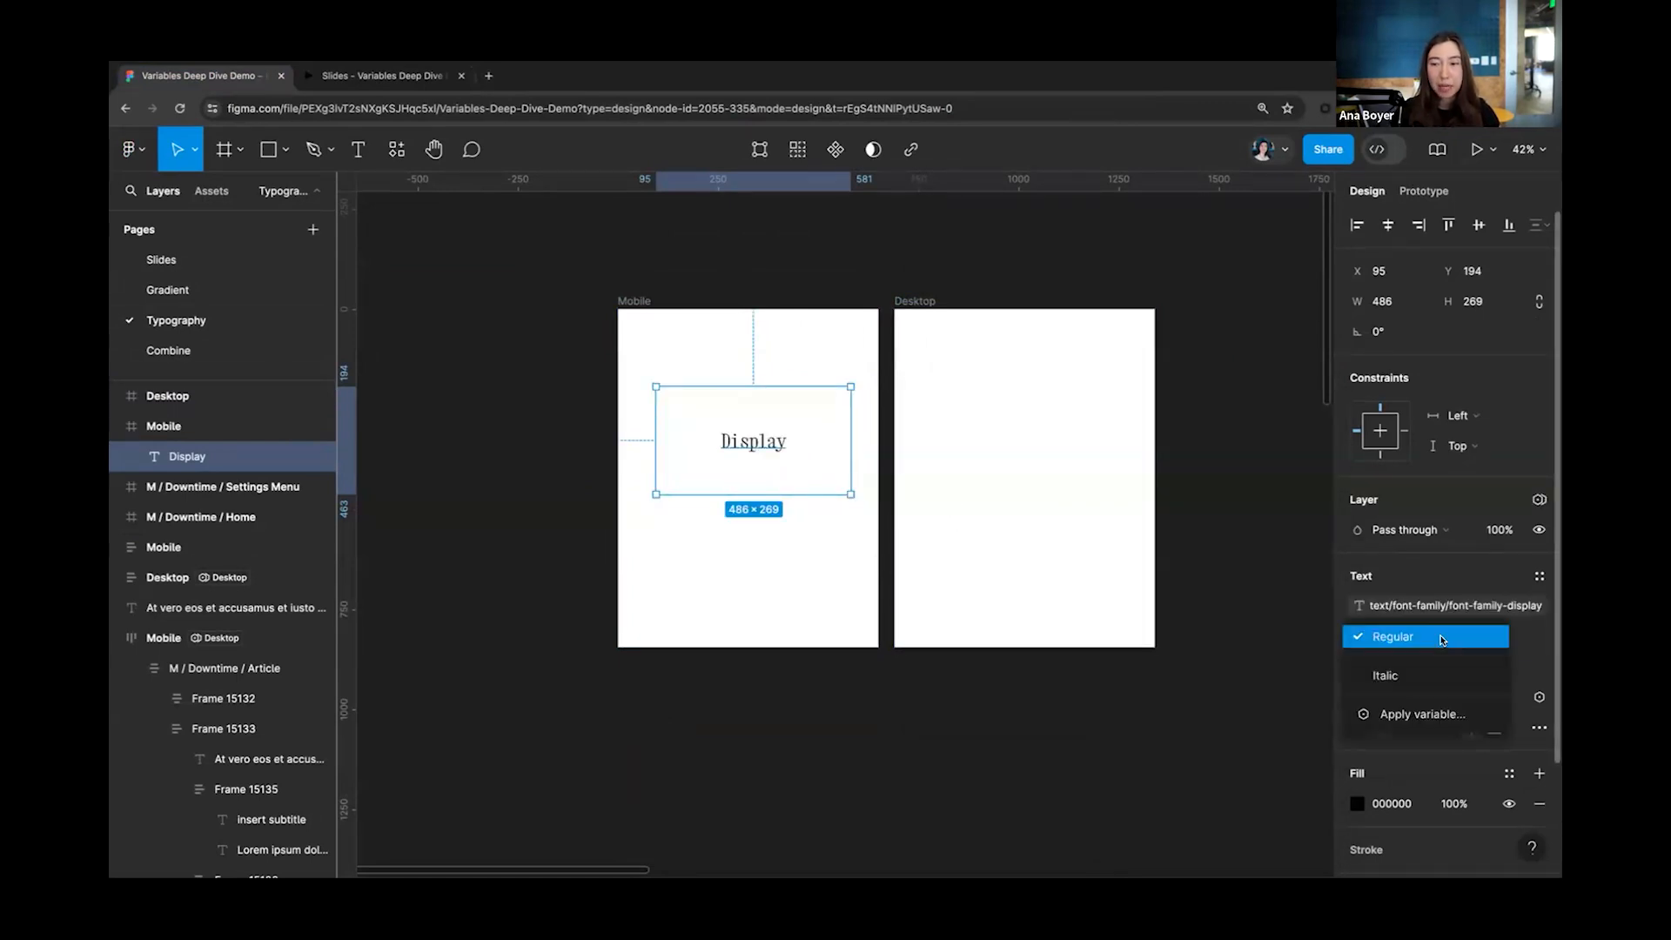
click(1414, 717)
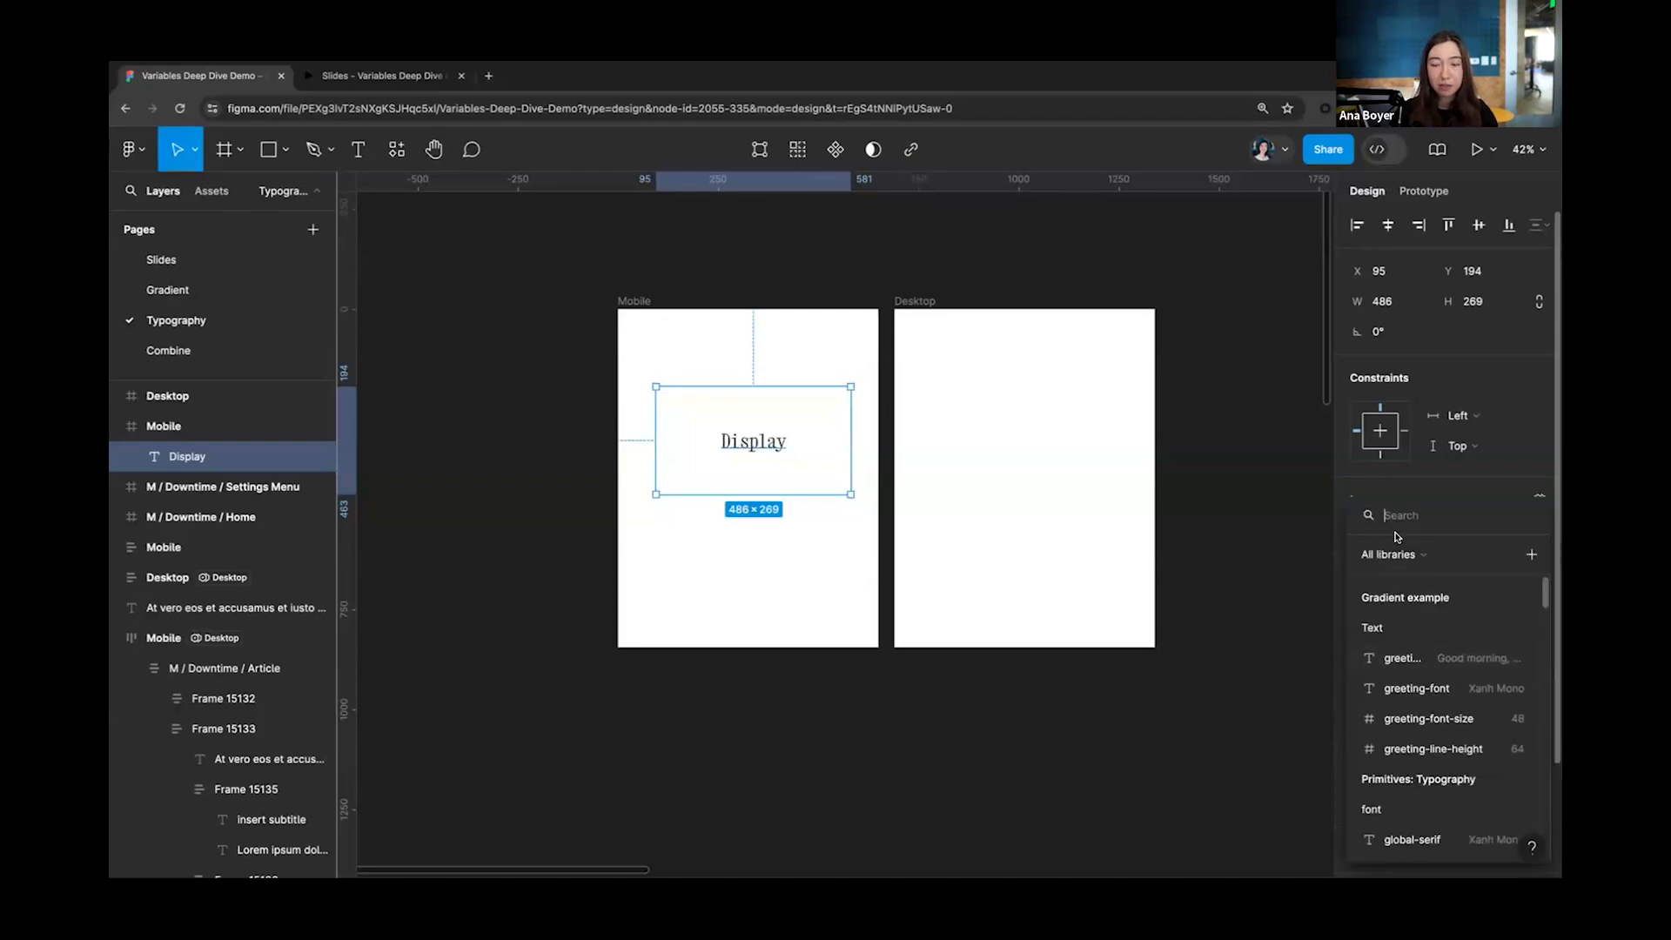
text(display)
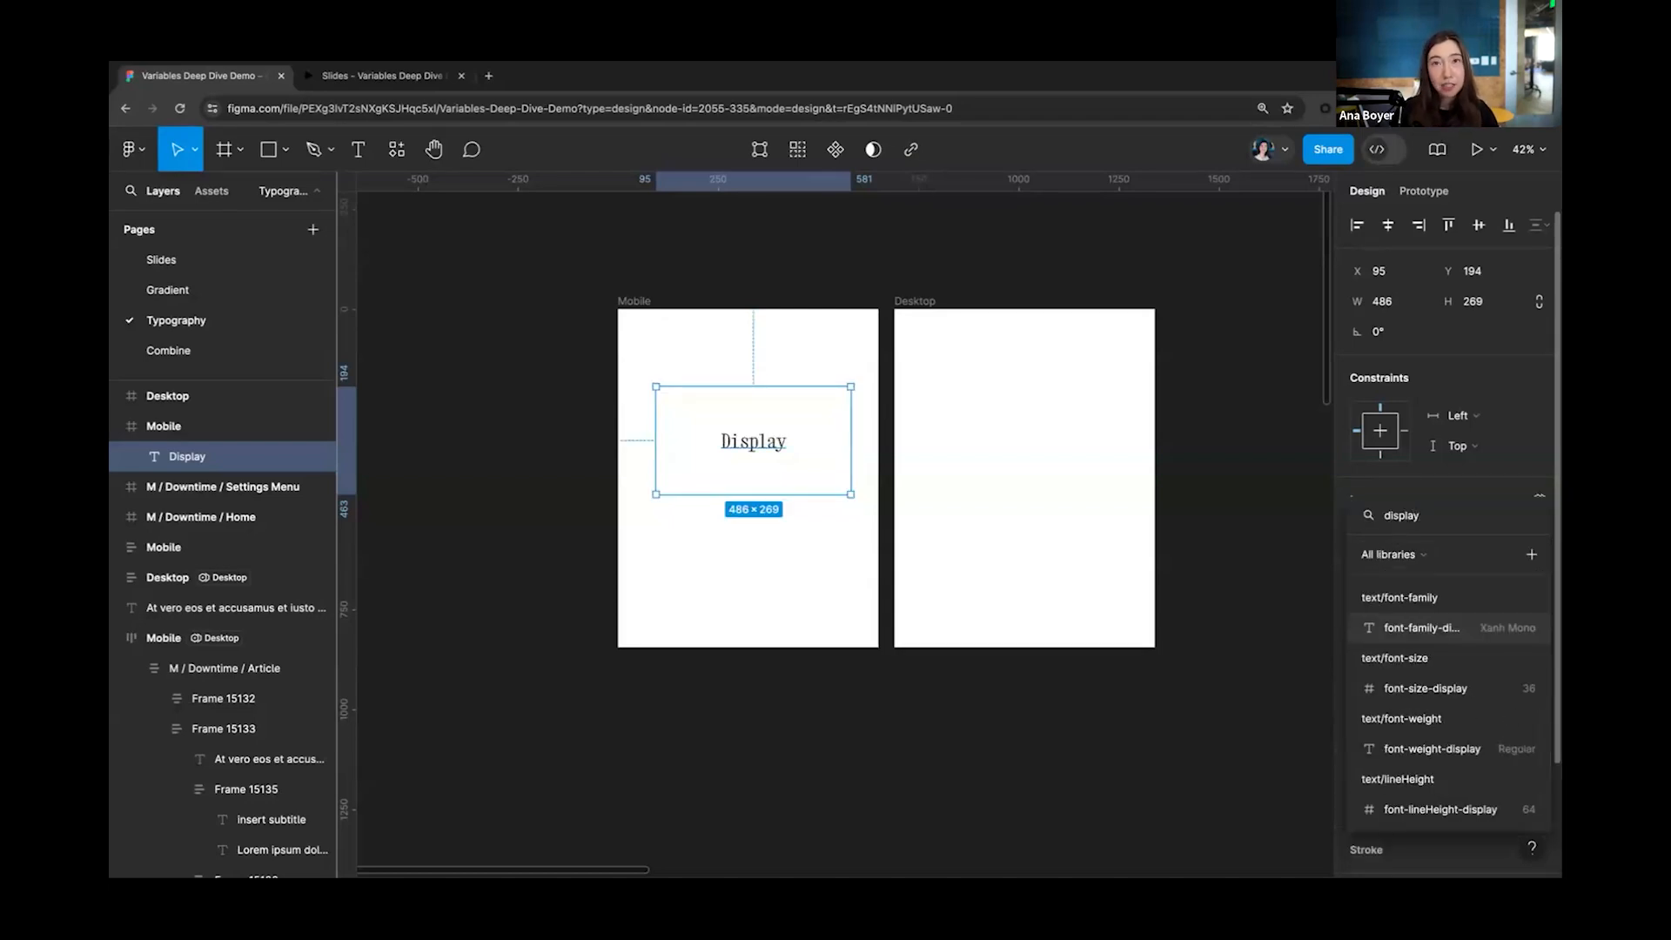
click(1431, 748)
Step: Bind the Display text's font size to the font-size-display variable
click(1524, 640)
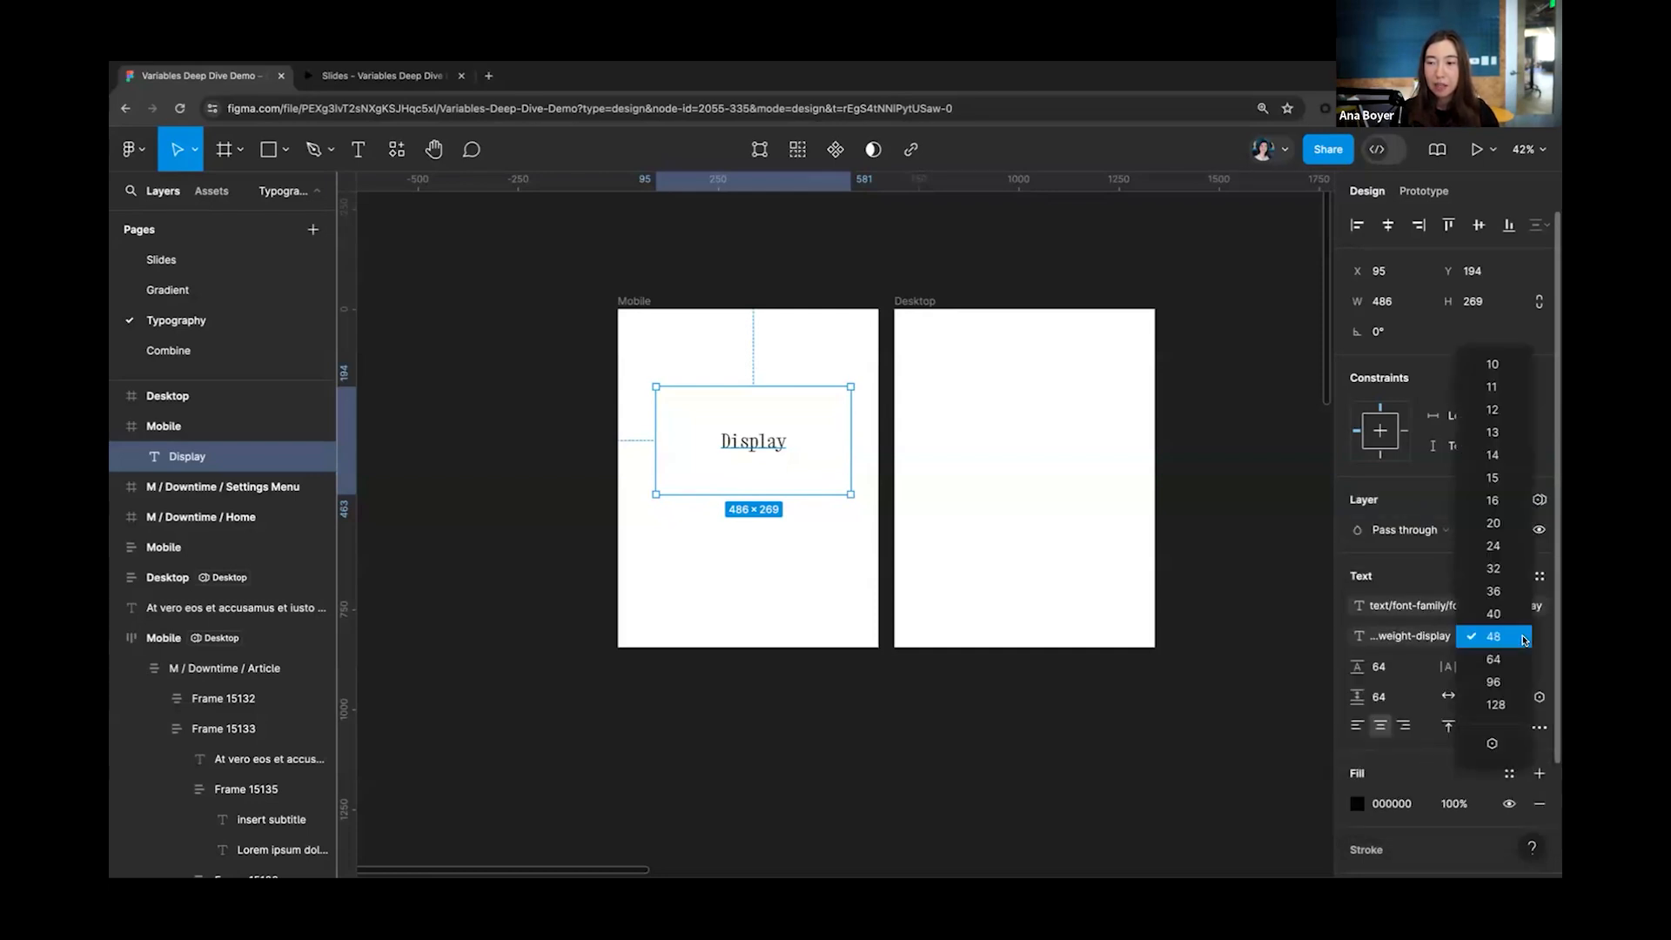
click(1505, 747)
text(display)
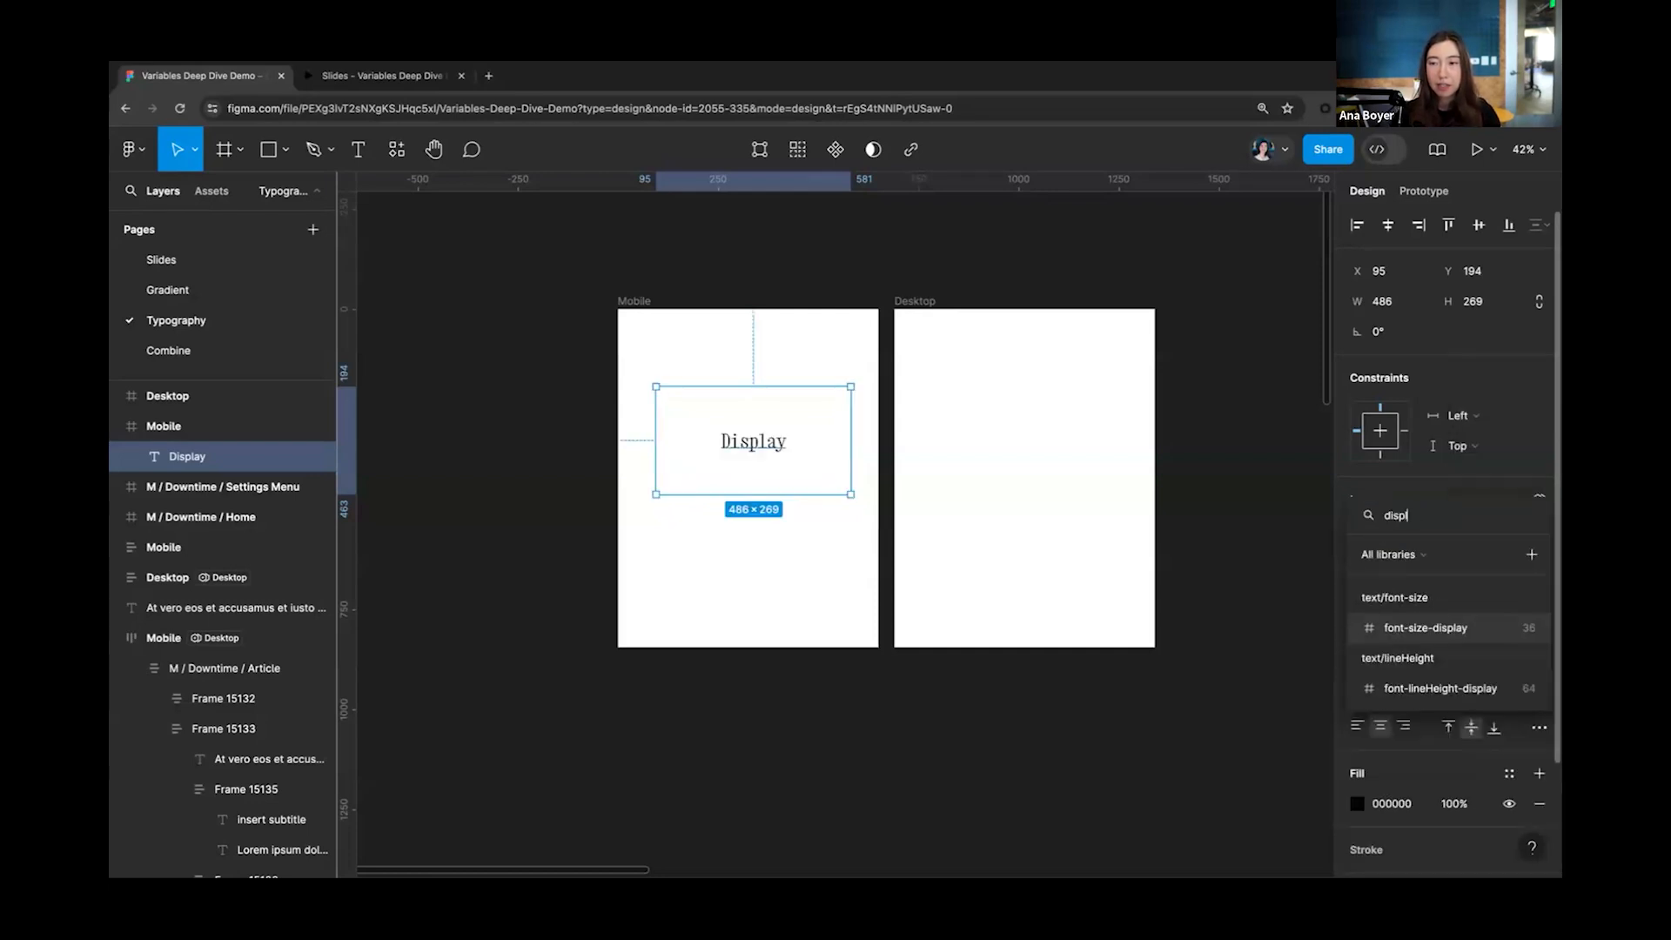
click(1446, 628)
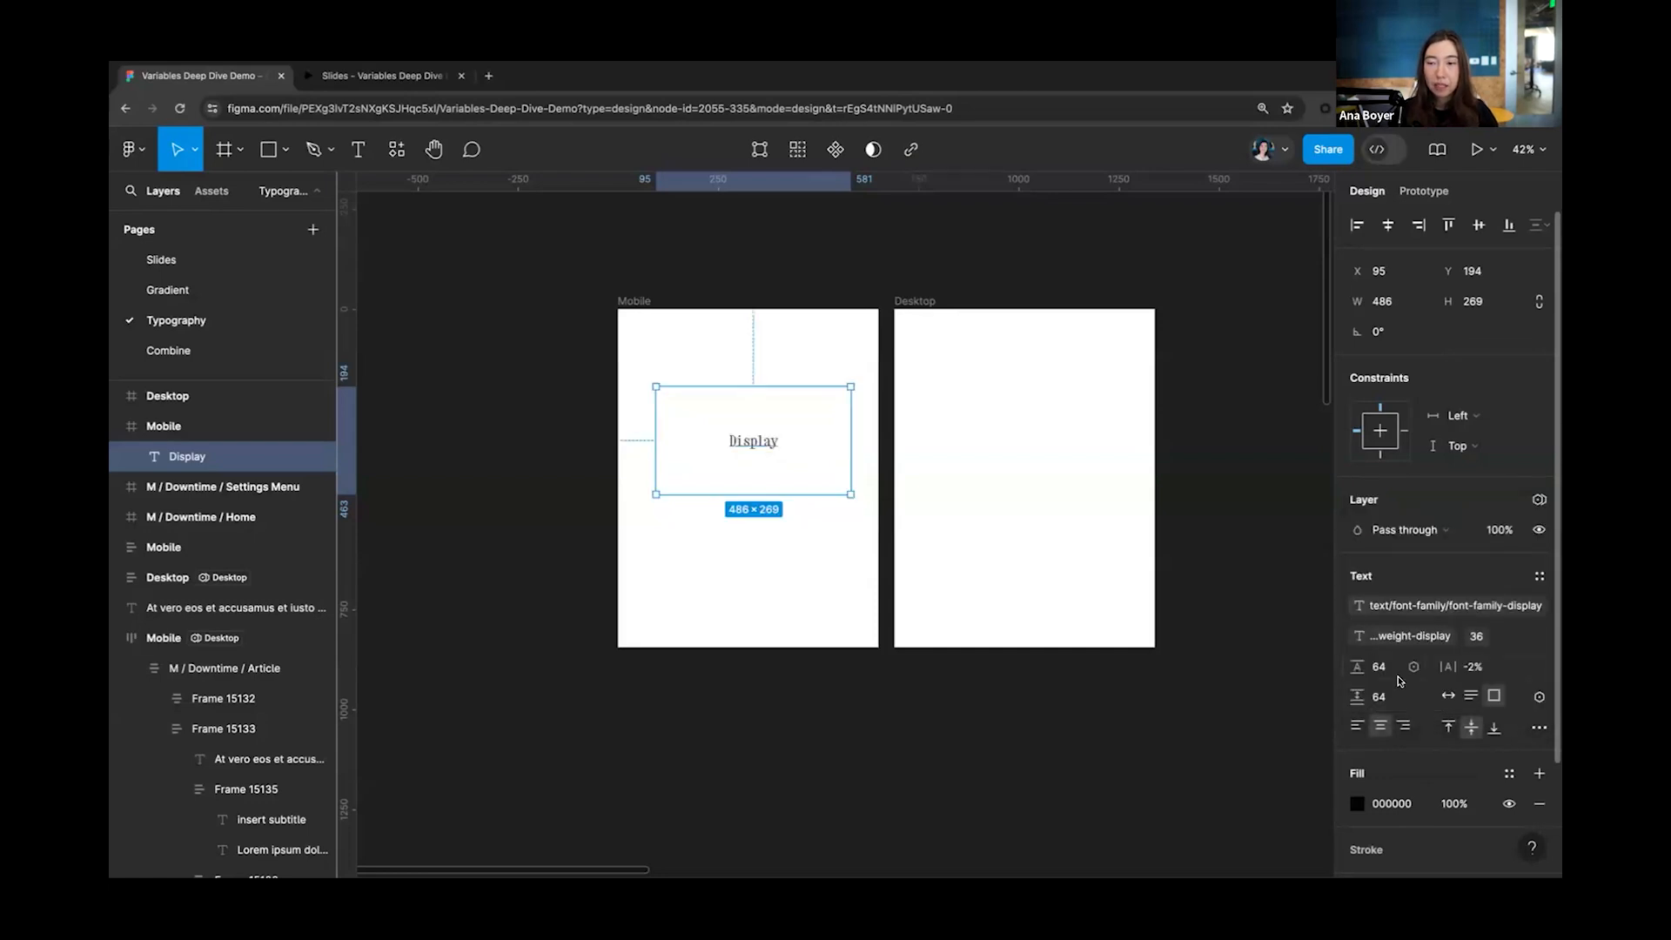
Step: Bind the Display text's line height to the font-lineHeight-display variable
click(1414, 668)
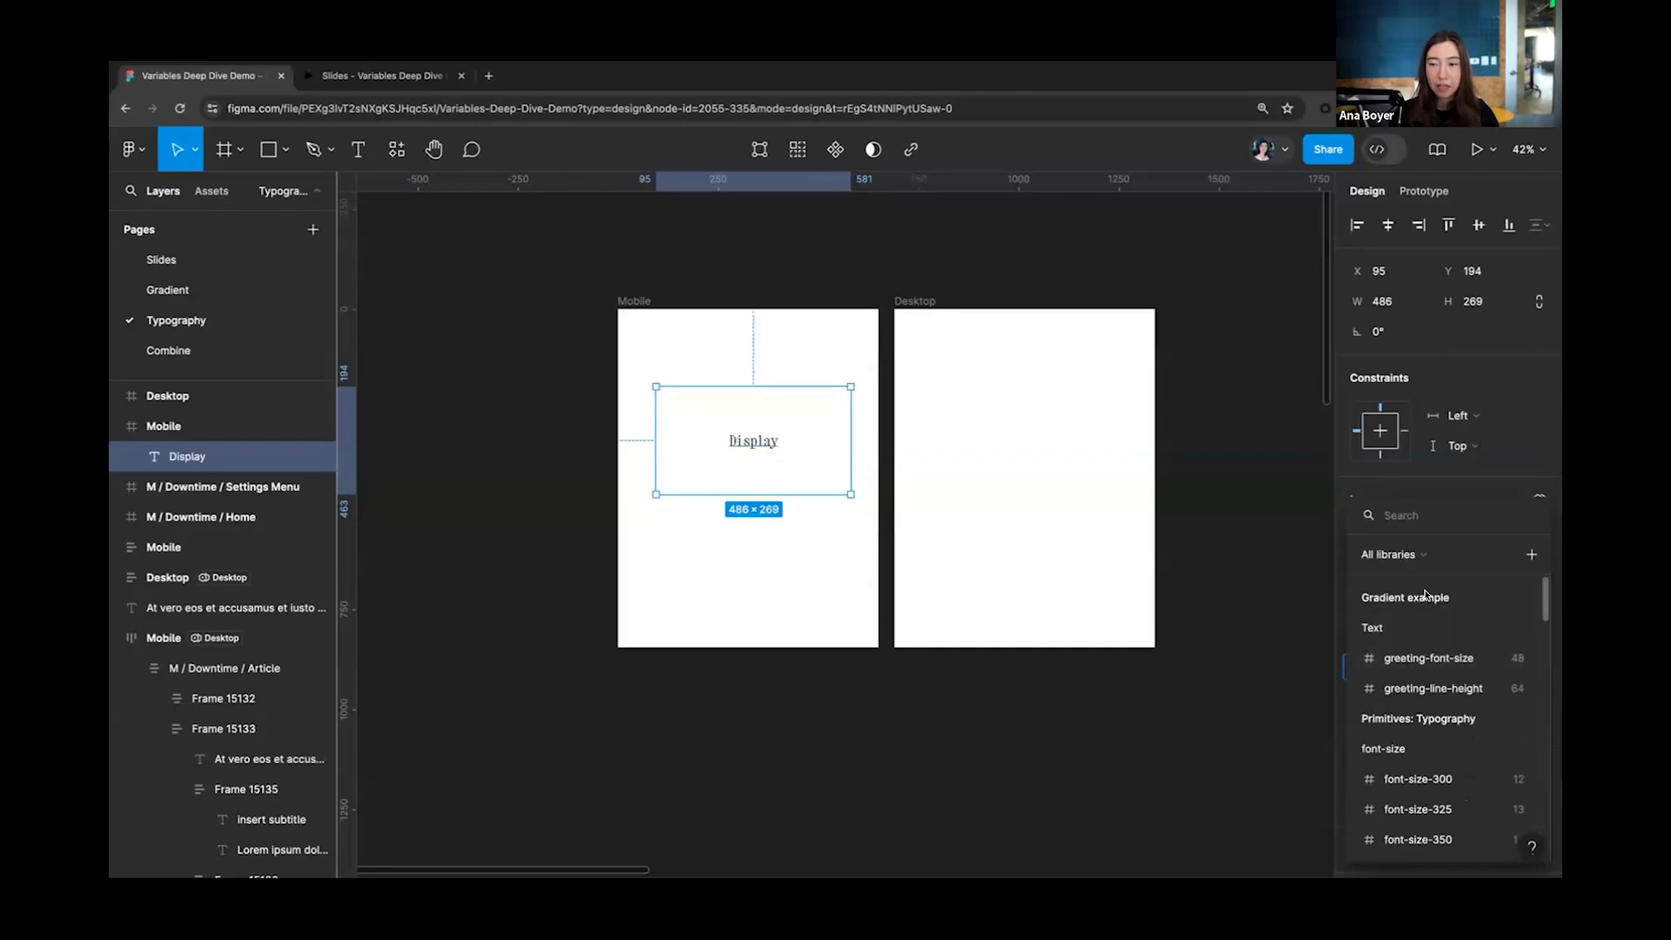
text(disp)
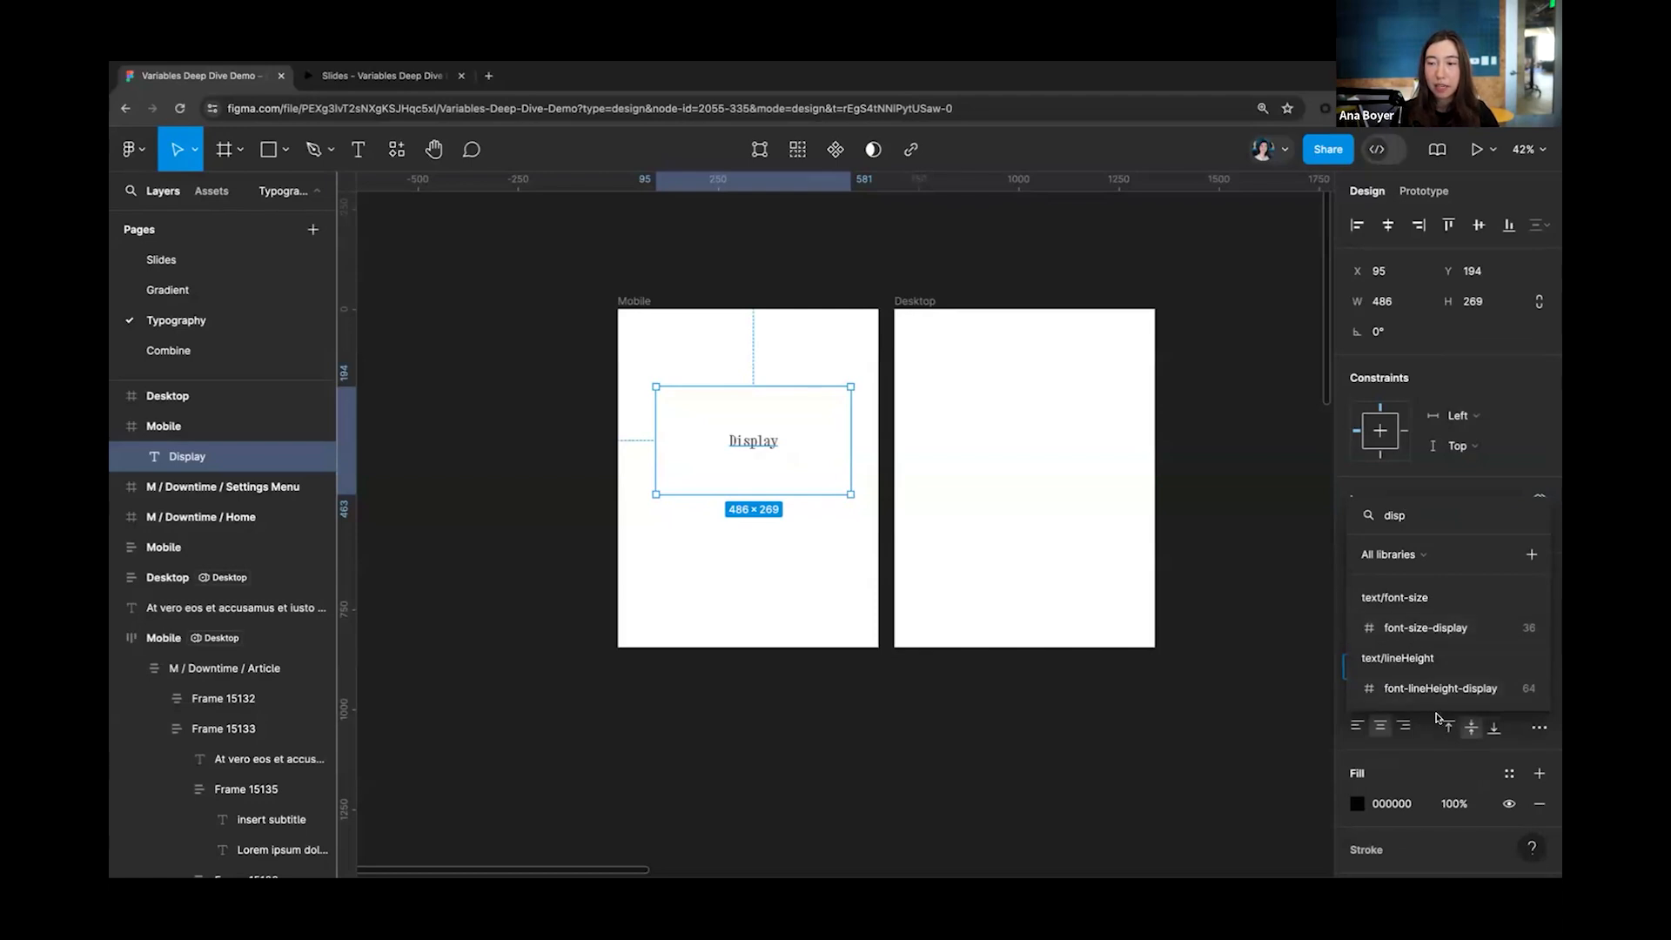
click(1438, 690)
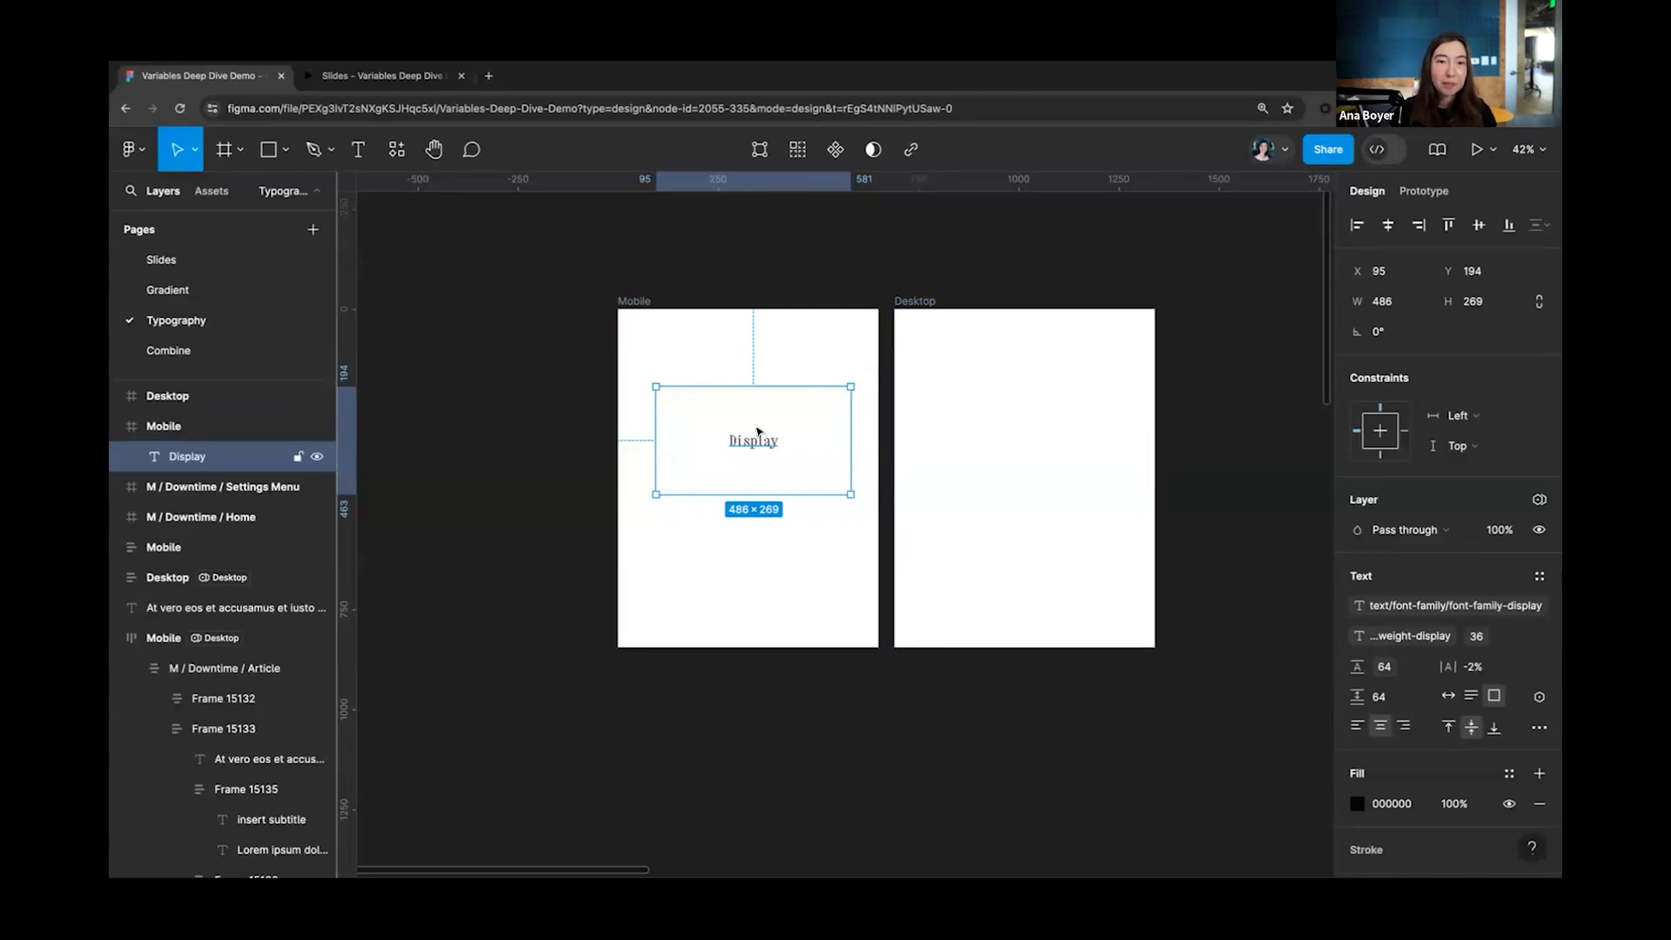
Step: Move the Display text into the Desktop frame and back into the Mobile frame to compare its mode values
drag(752, 446, 1021, 443)
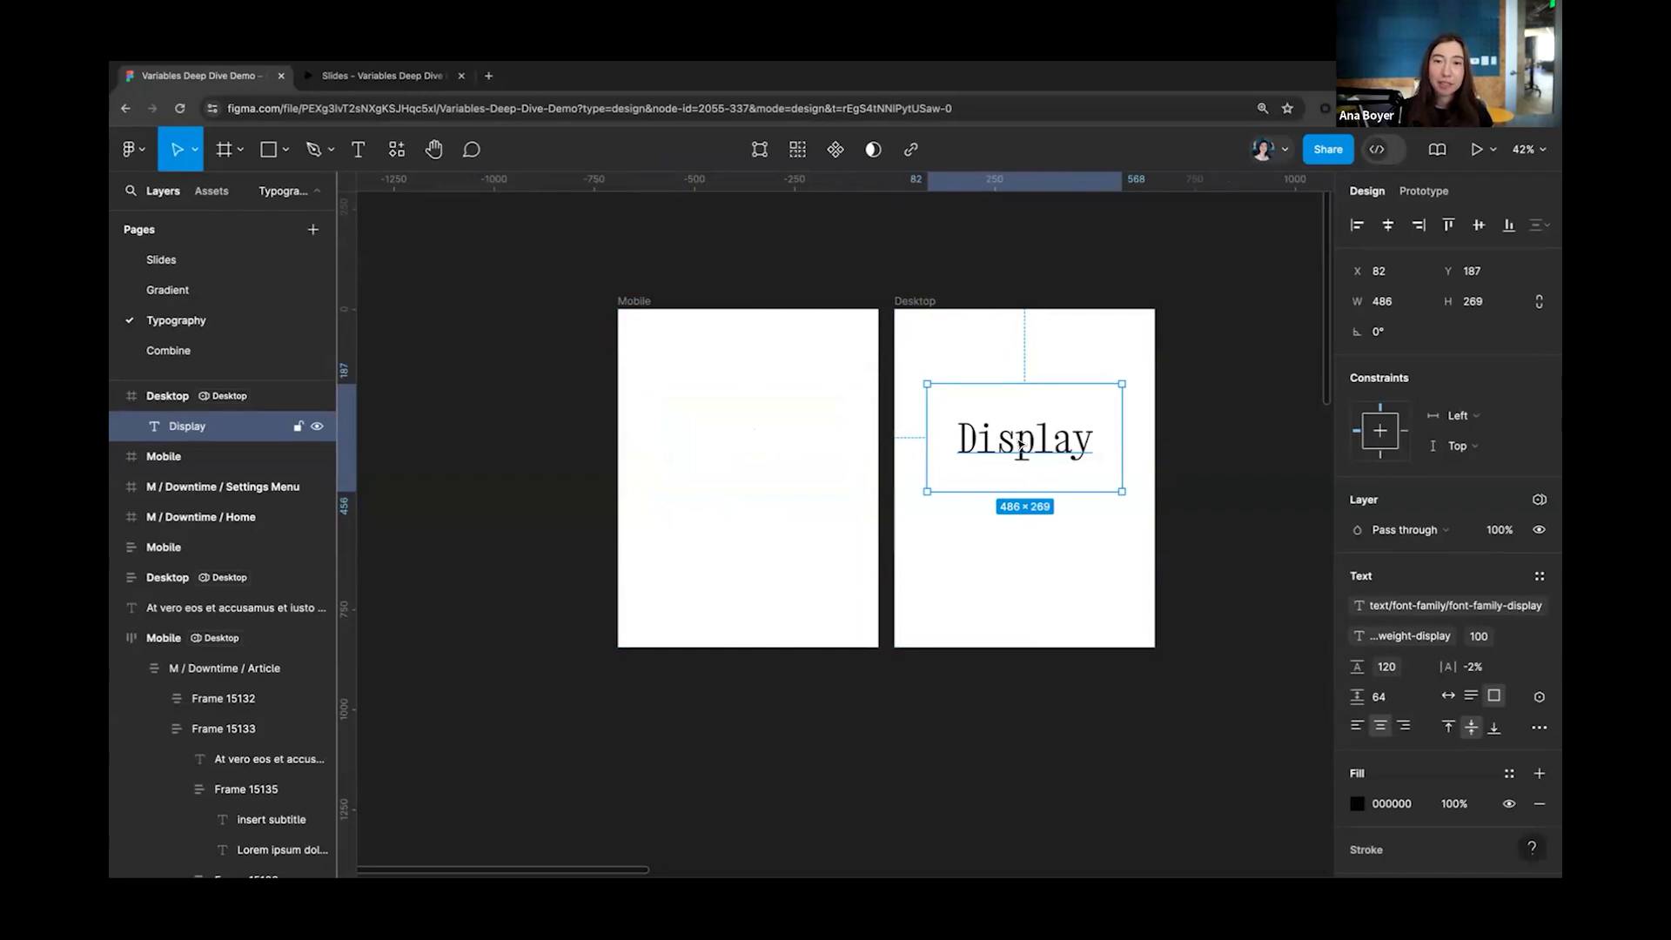
drag(1020, 444, 736, 463)
click(842, 229)
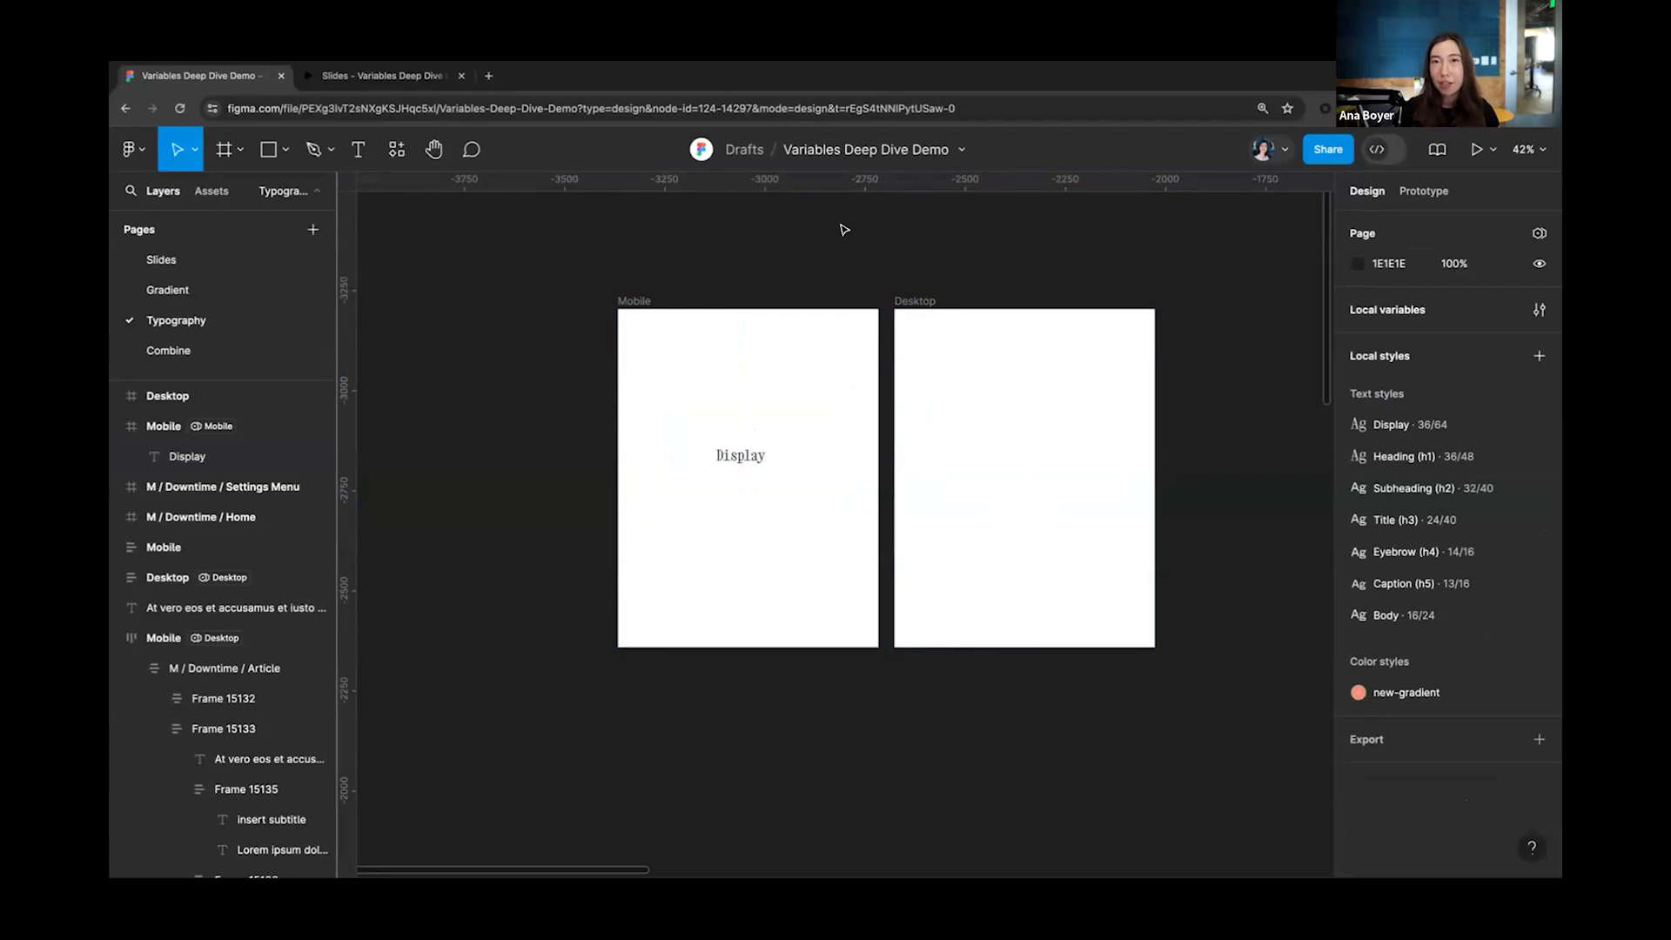
Step: Open the file's local variables and enlarge their window to show more rows
scroll(843, 246, right, 2)
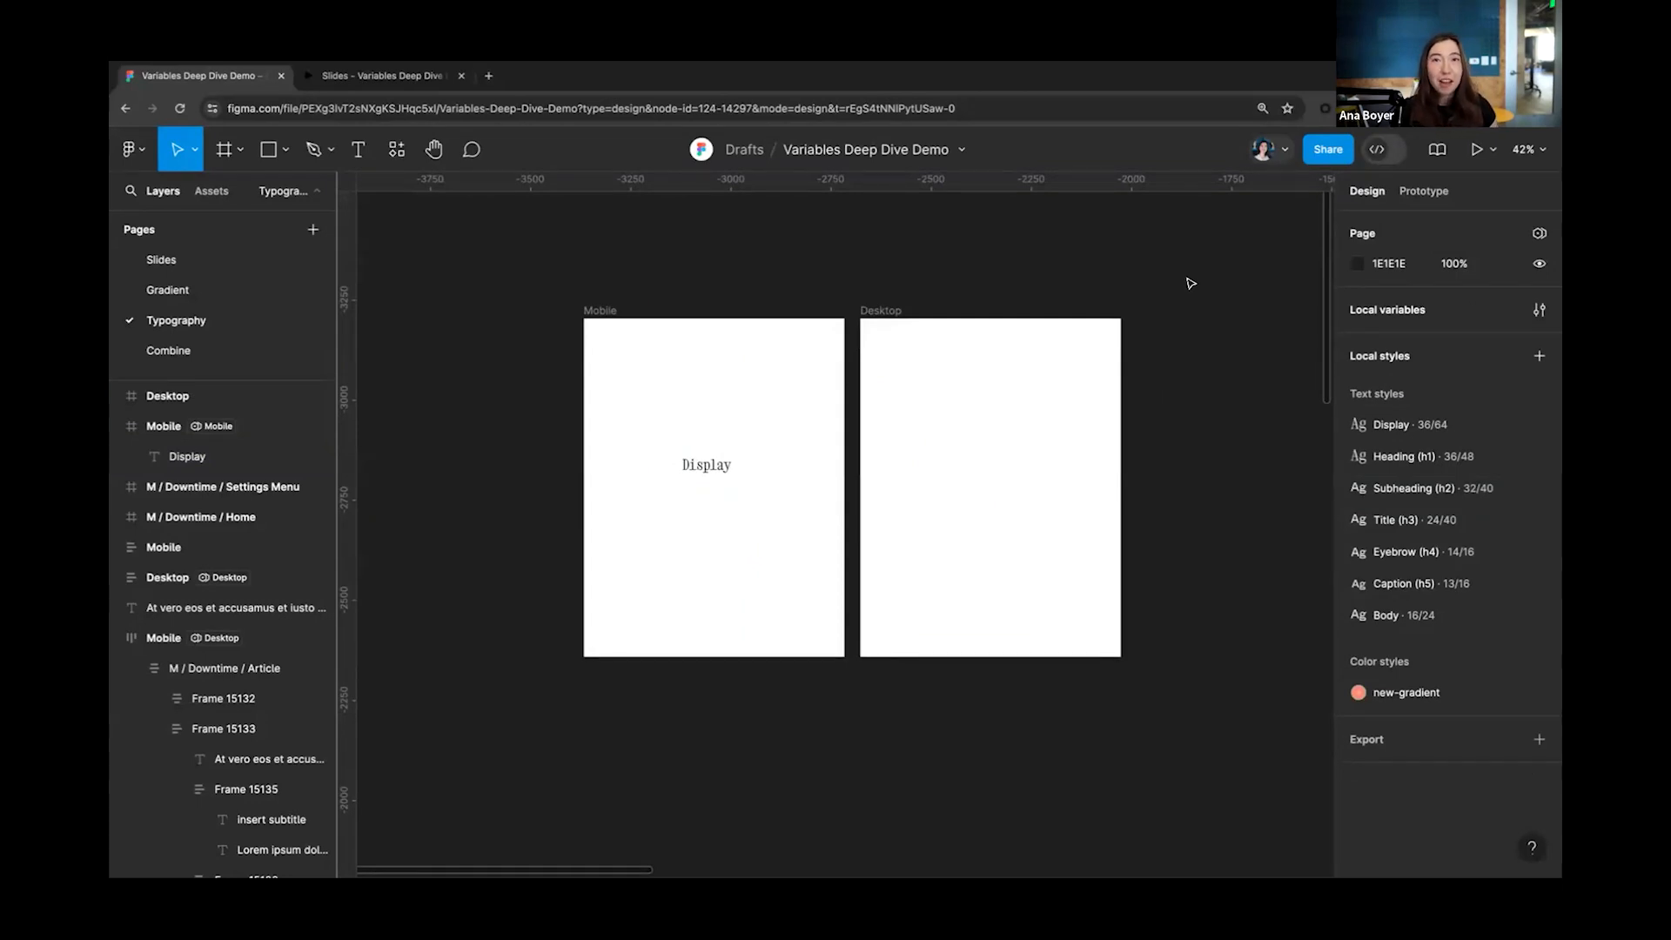
click(1536, 312)
click(535, 193)
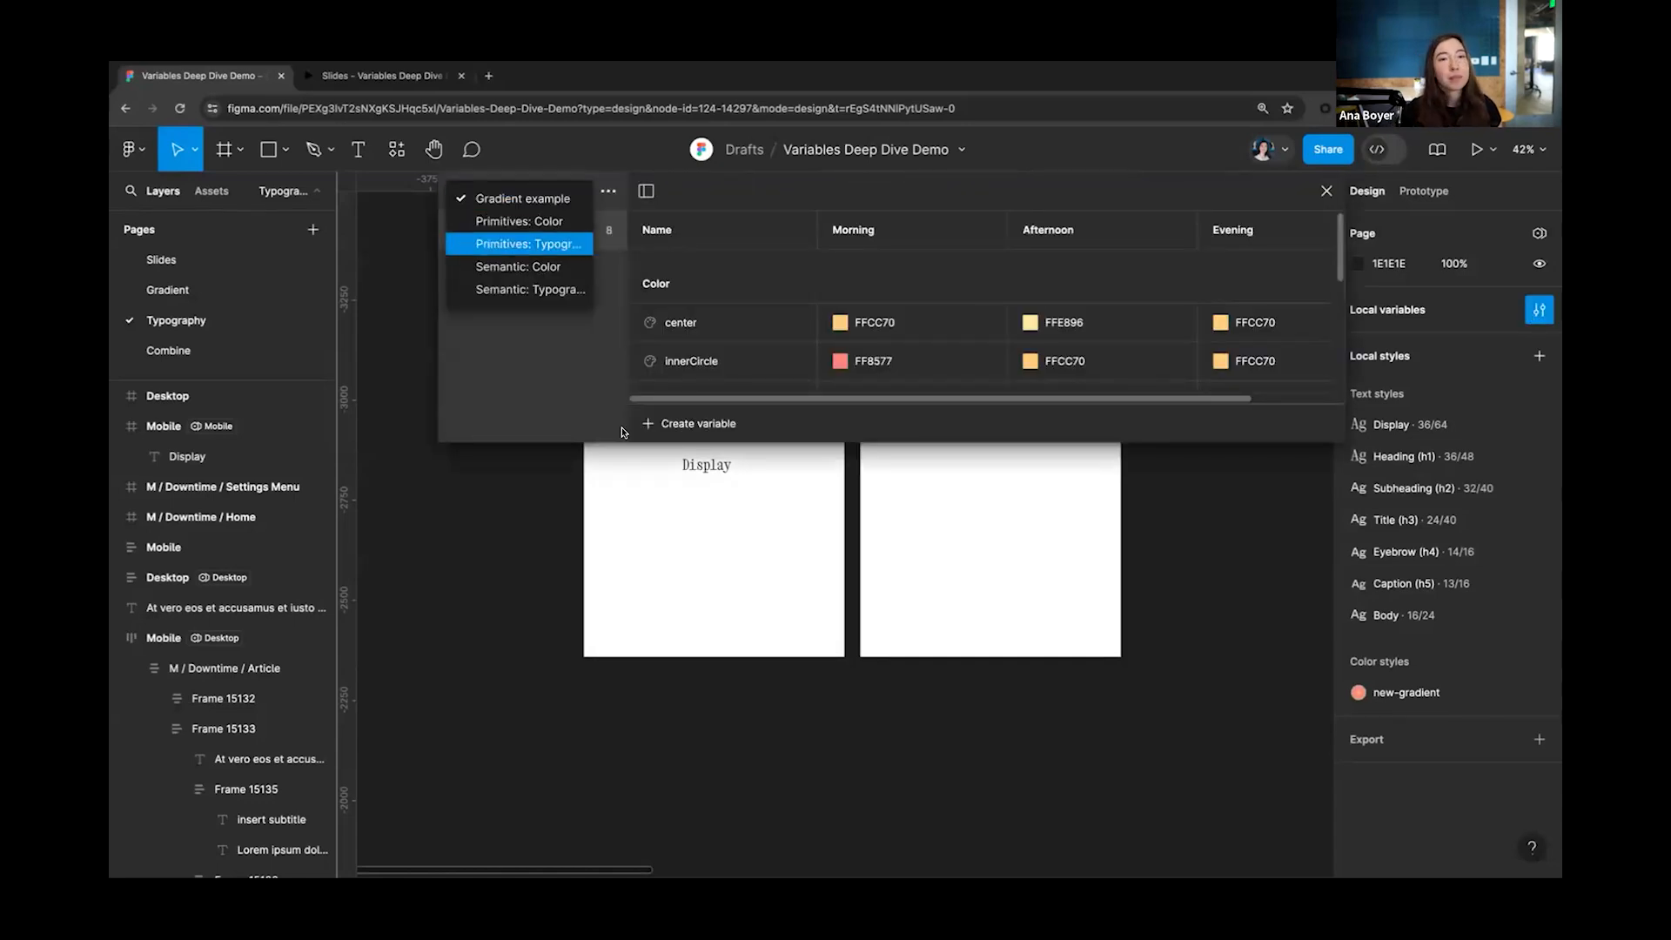
drag(599, 624, 606, 642)
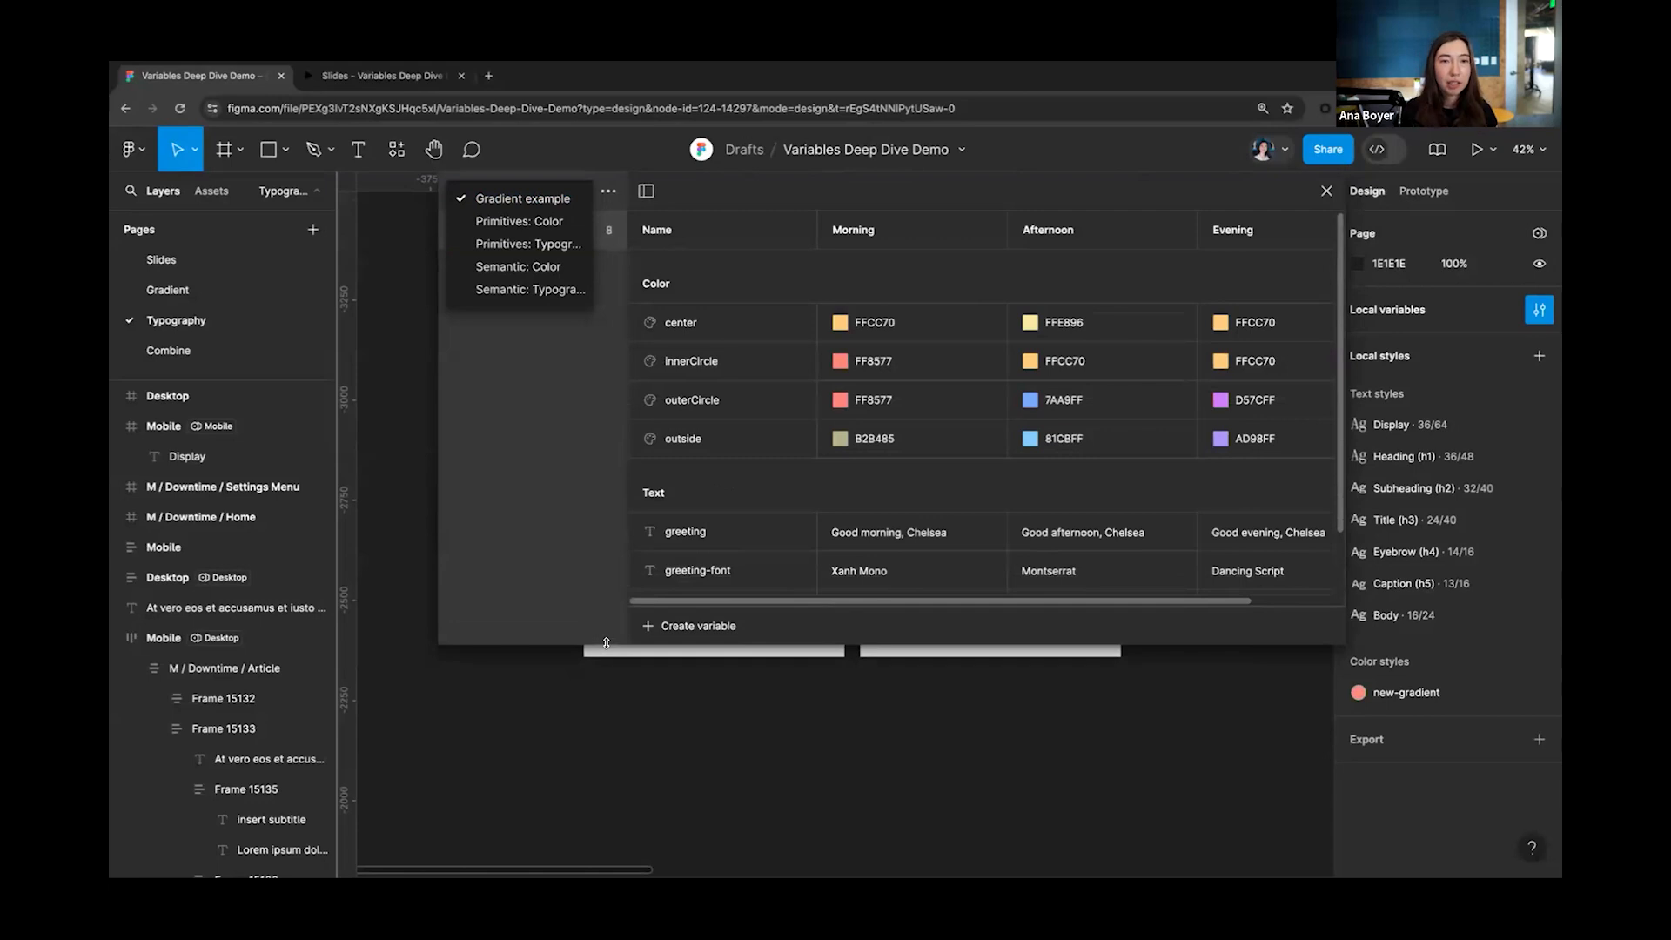
Step: View the Primitives: Color collection and its yellow-green group
click(535, 230)
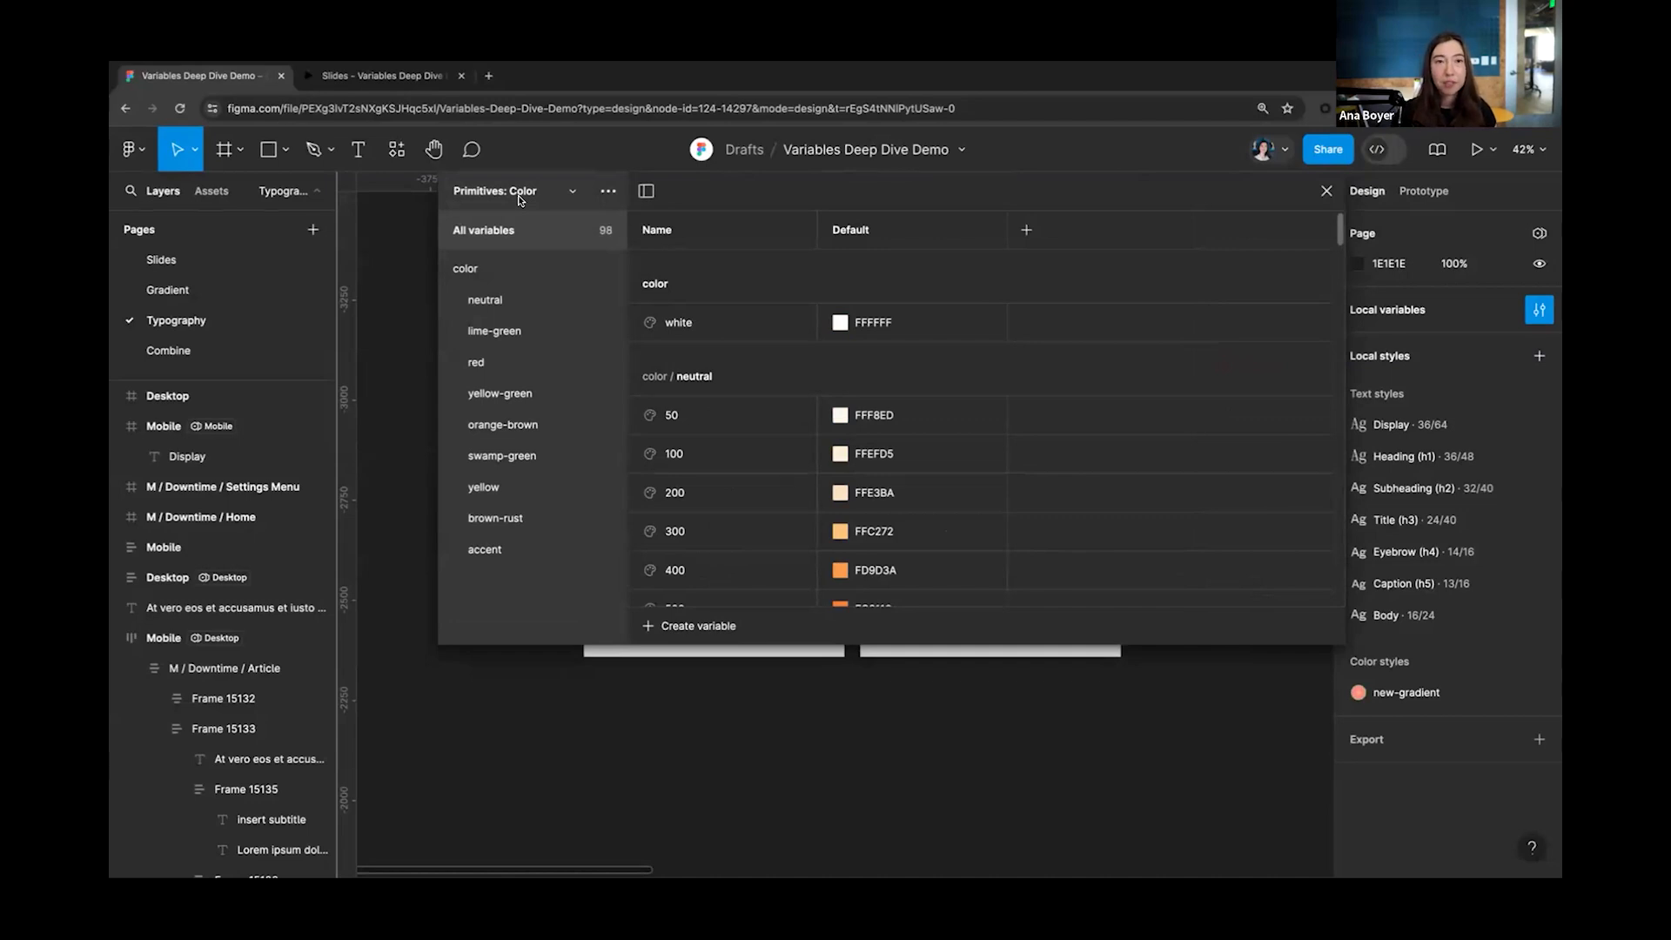
click(519, 193)
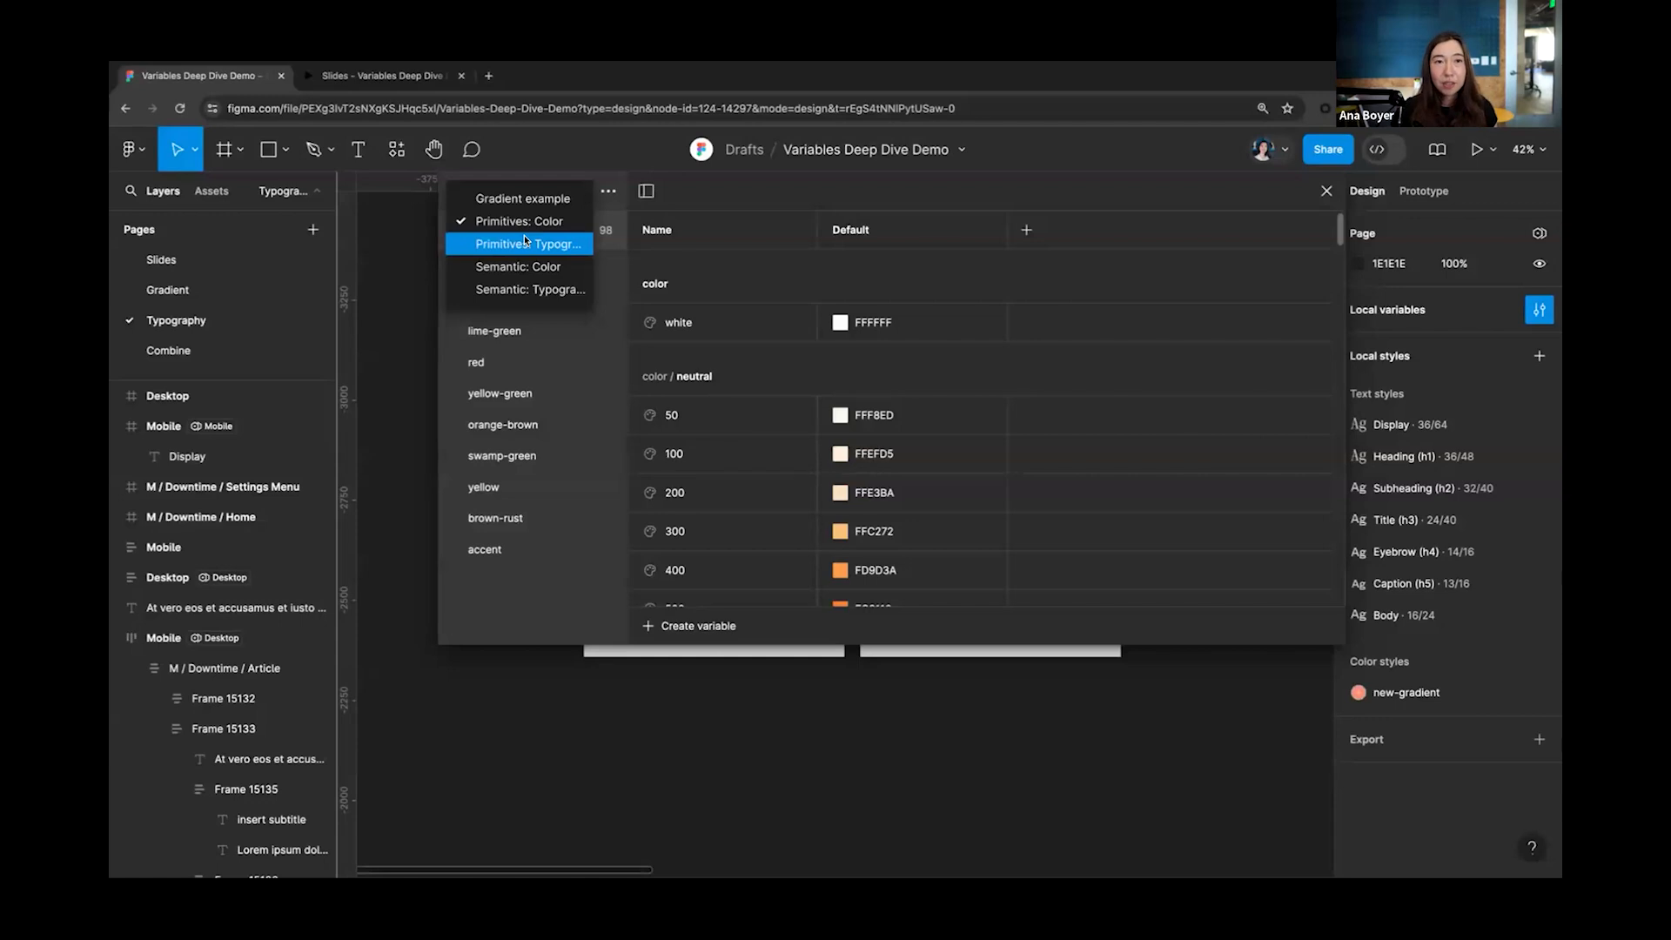
click(620, 372)
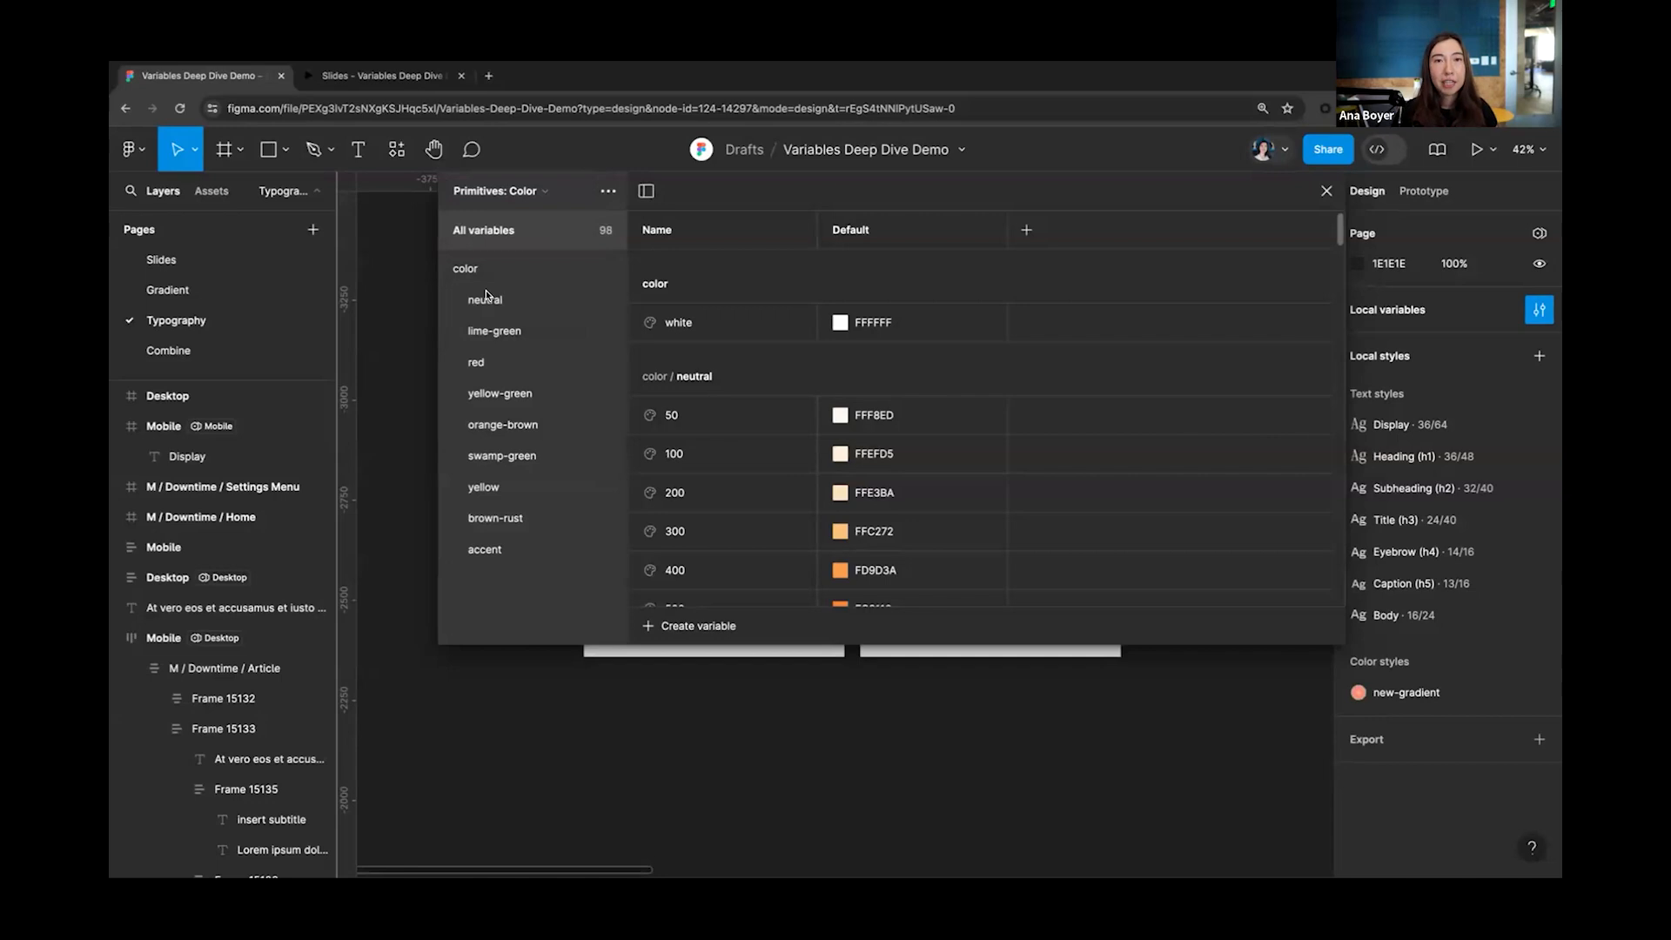
click(509, 387)
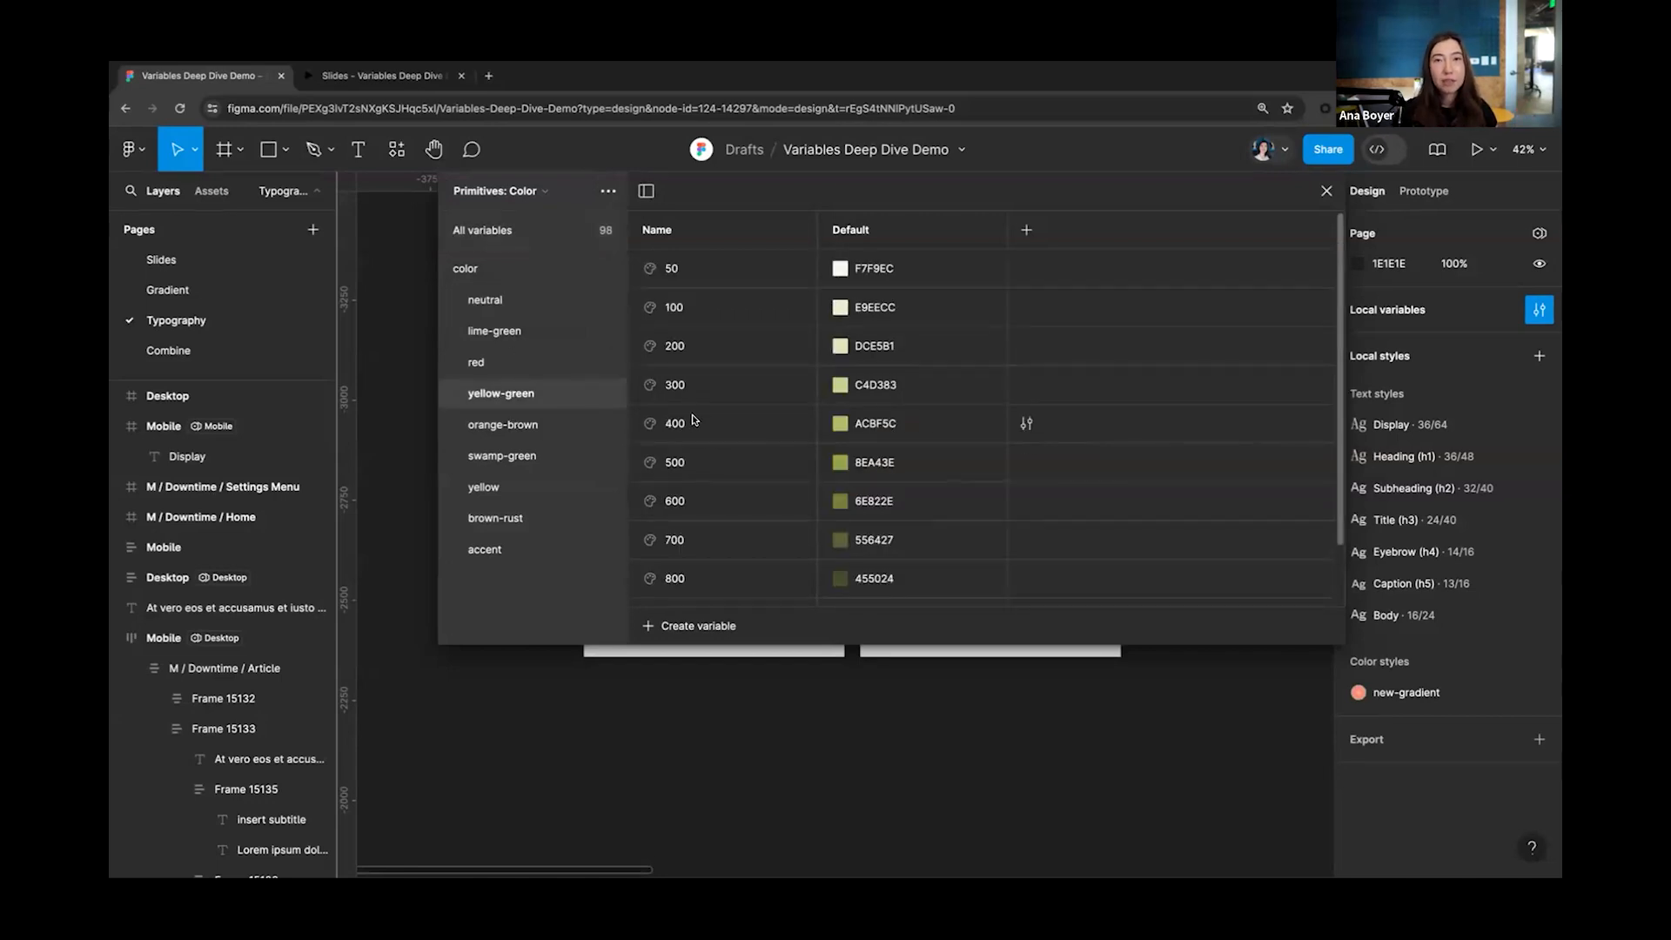
Step: View the font-size, font-line-height and font-weight groups of the Primitives: Typography collection
click(537, 192)
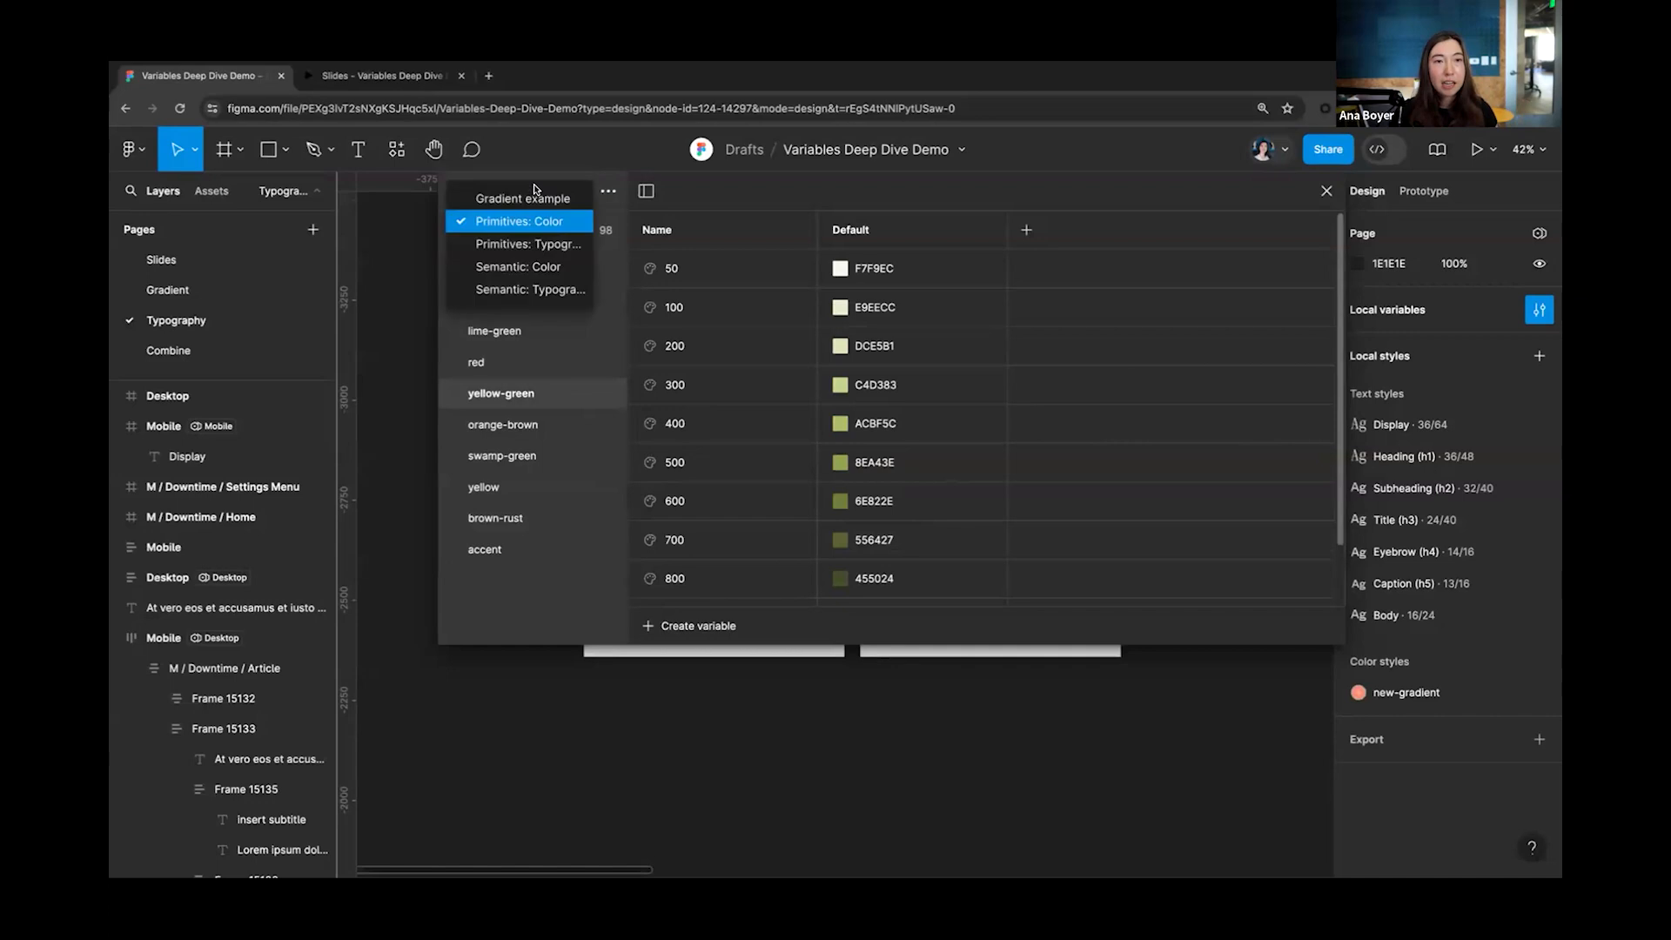
click(539, 247)
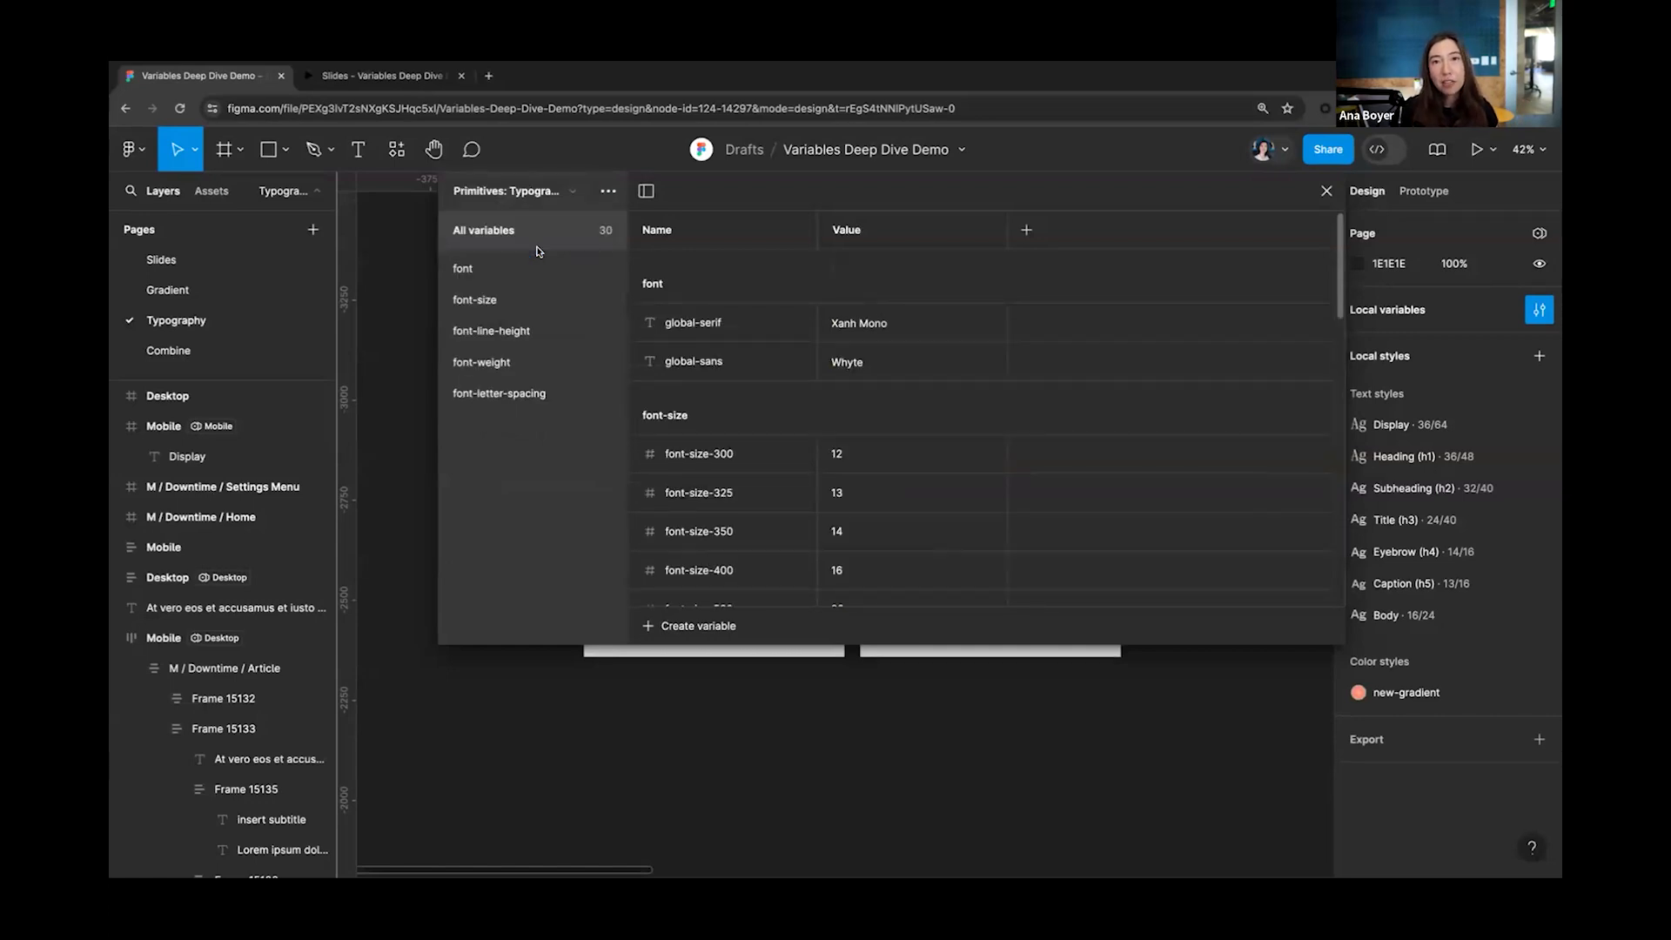
click(508, 304)
click(517, 332)
click(526, 363)
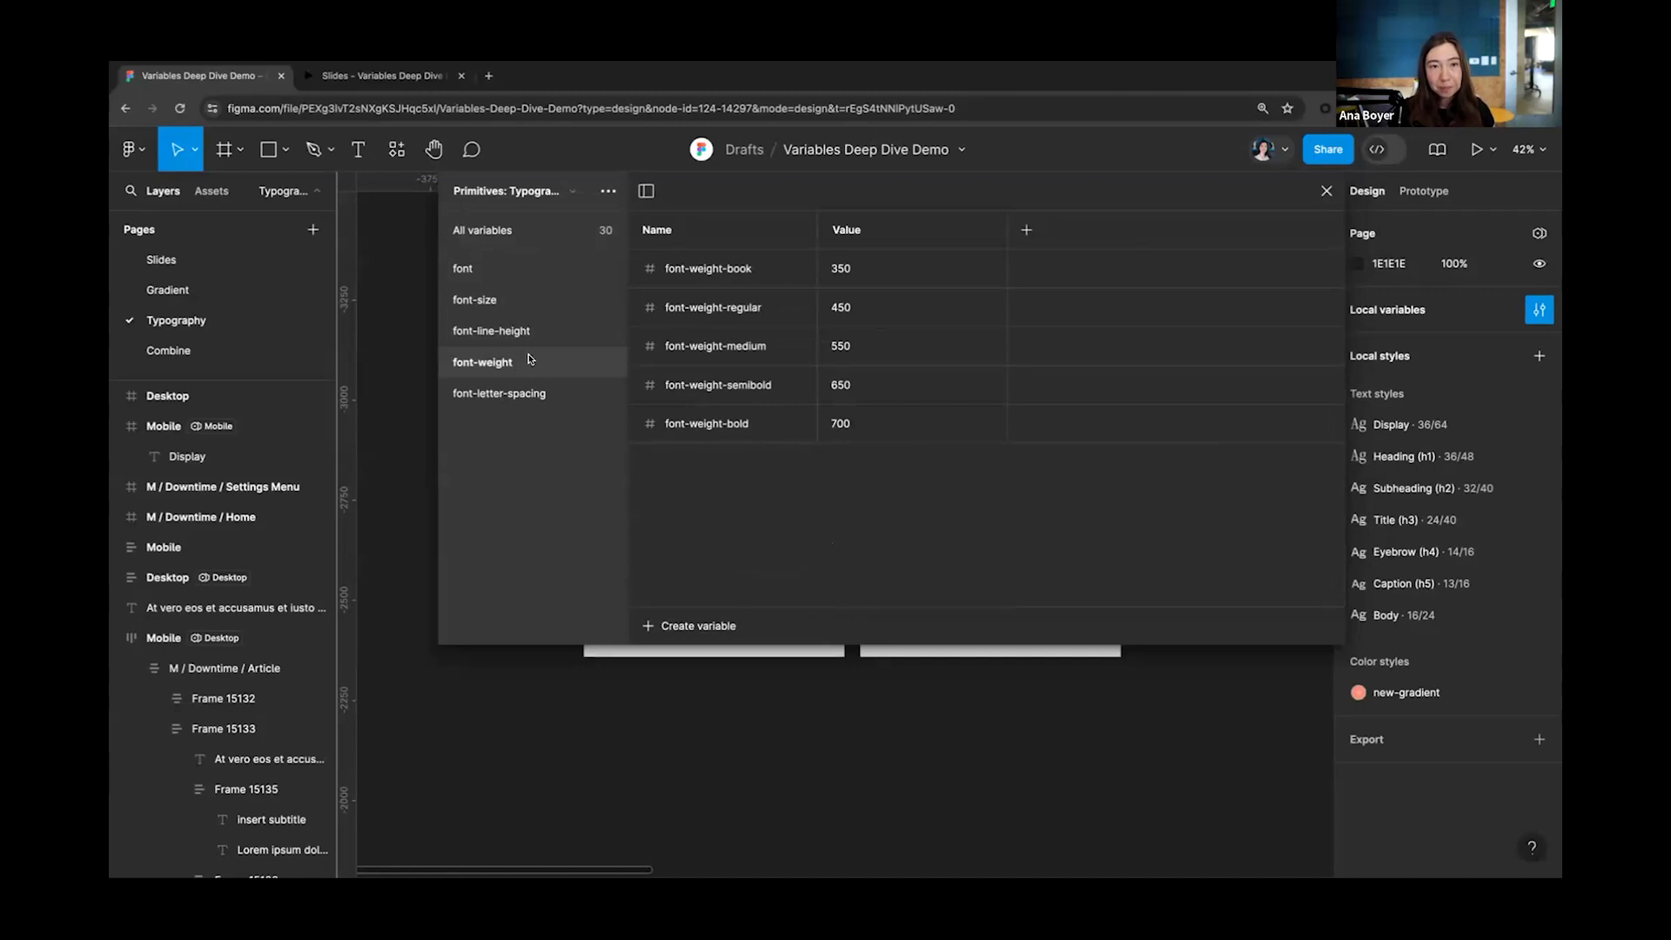
Step: Return to the Primitives: Color collection and look through the yellow-green shades
click(539, 192)
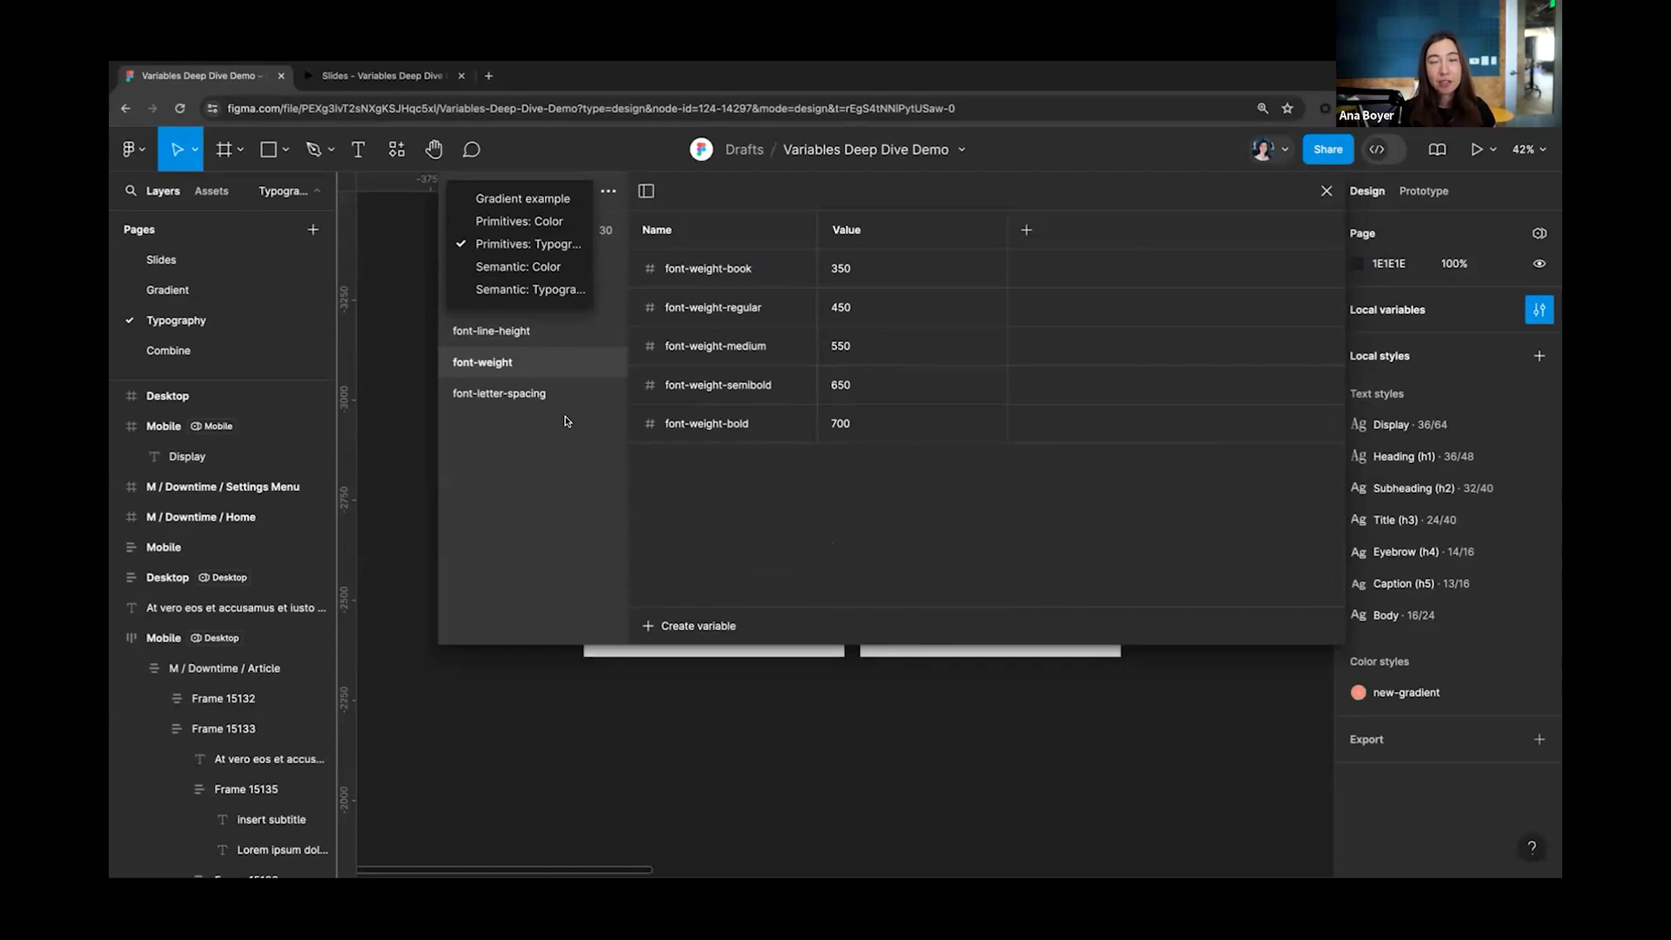
click(514, 223)
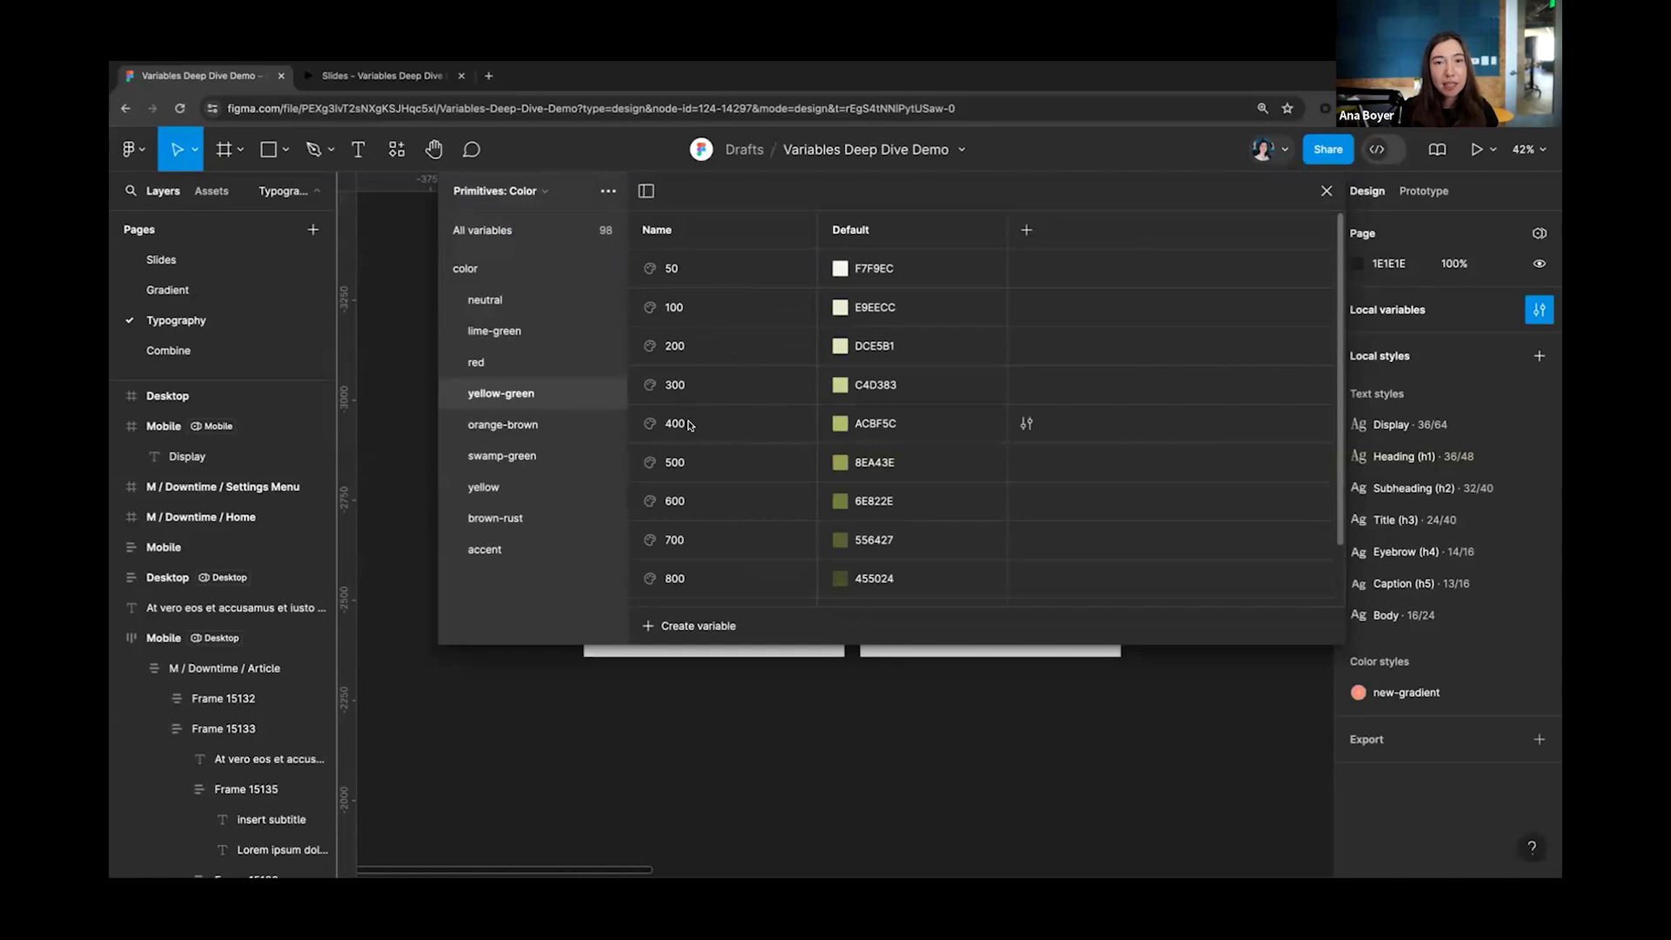
scroll(688, 425, down, 1)
Step: Return to the Primitives: Typography collection and view its font and font-size groups
click(527, 193)
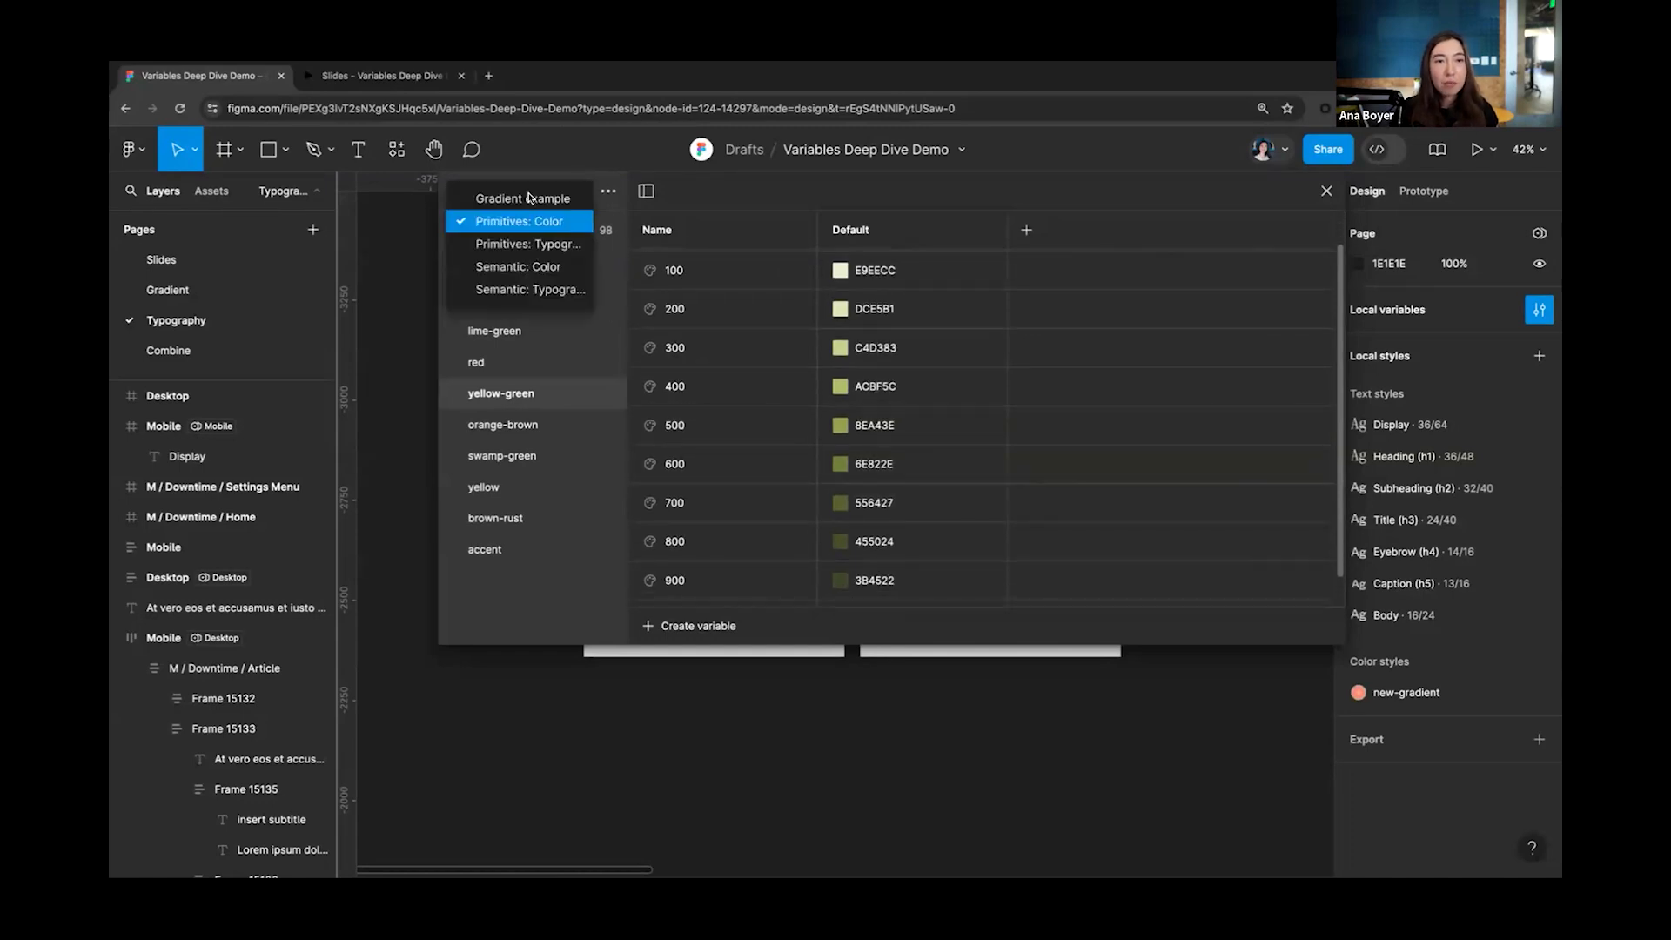
click(529, 246)
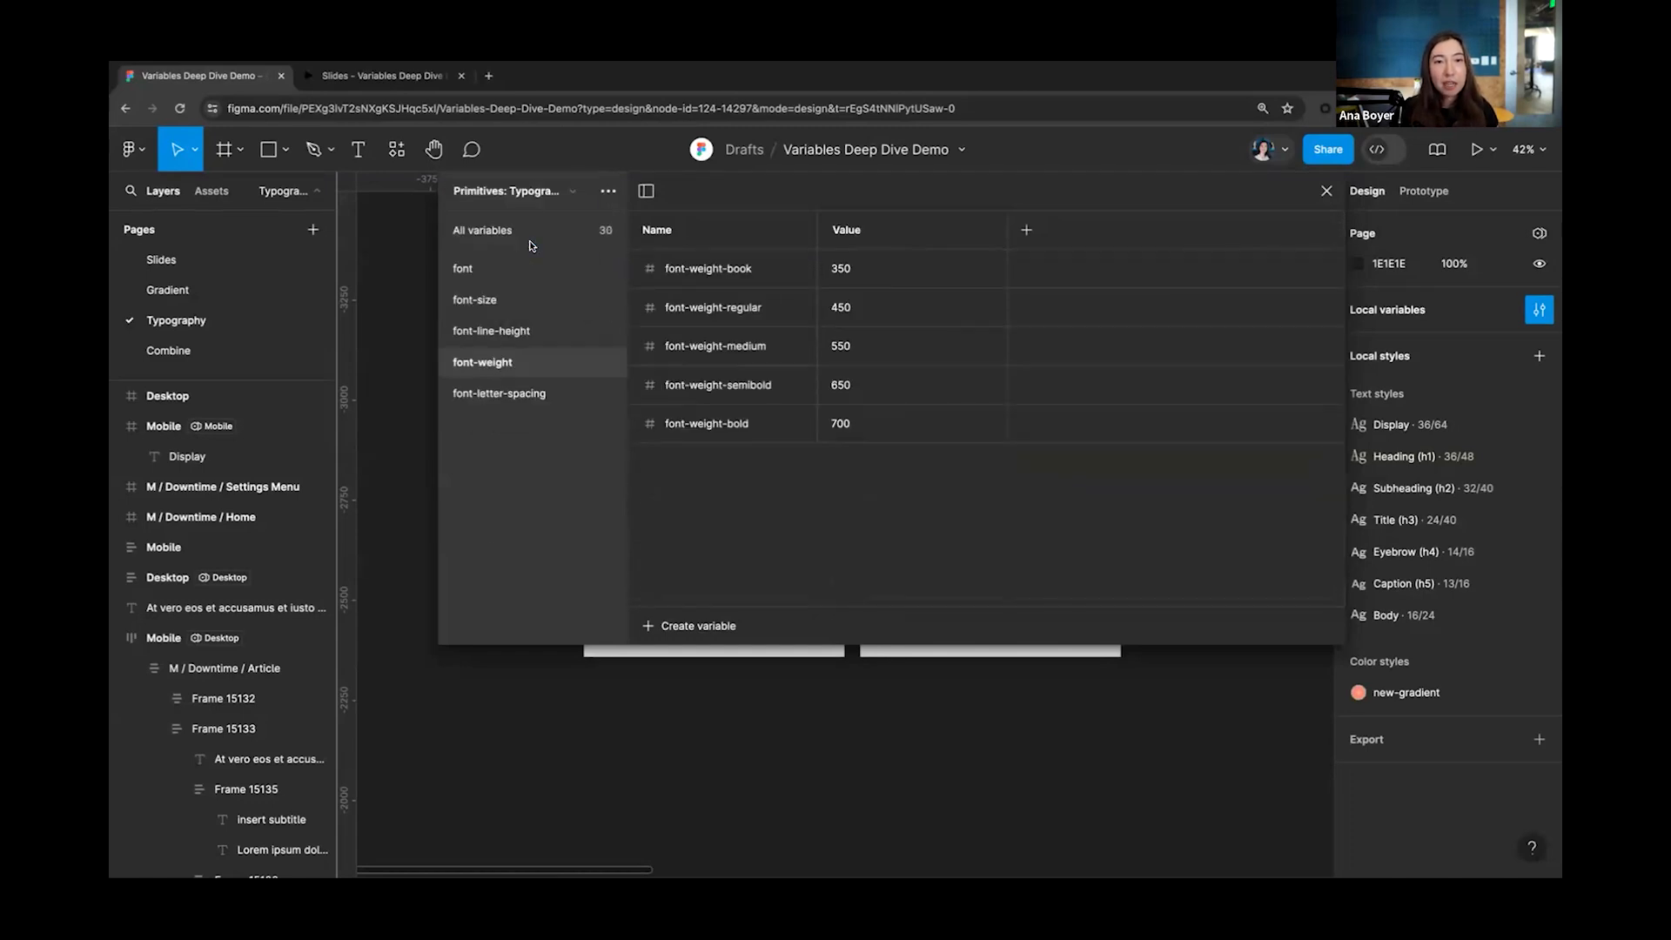
click(523, 190)
click(574, 518)
click(479, 274)
click(483, 299)
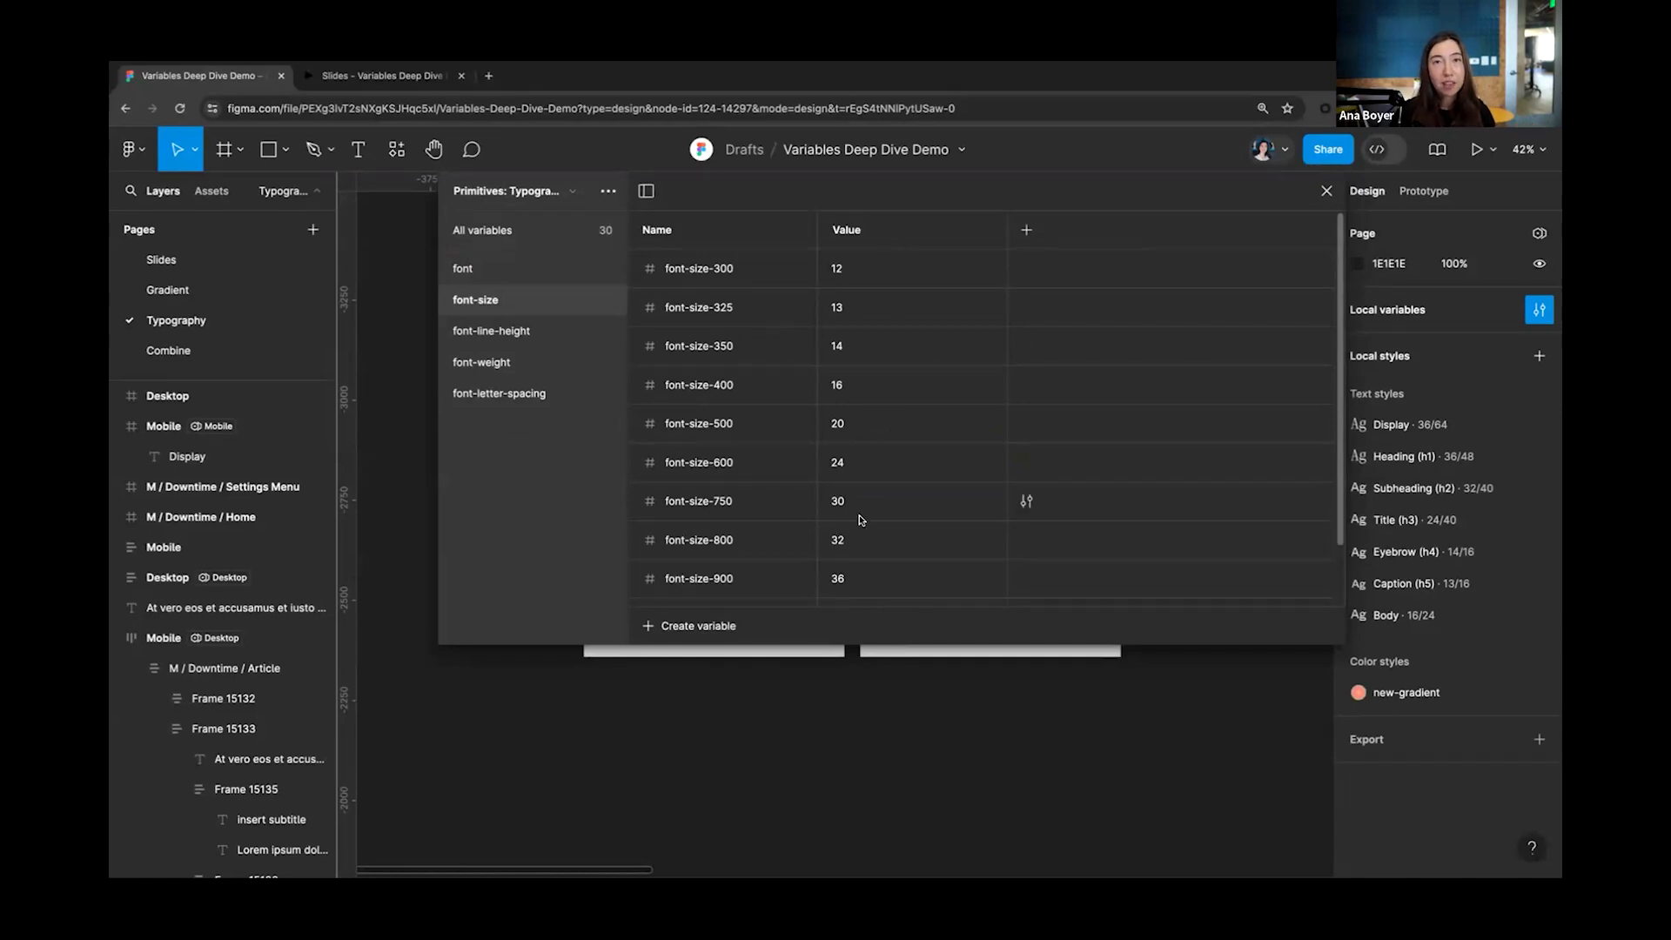
Step: View the Semantic: Color collection and the font-size and font-family groups of the Semantic: Typography collection
click(520, 191)
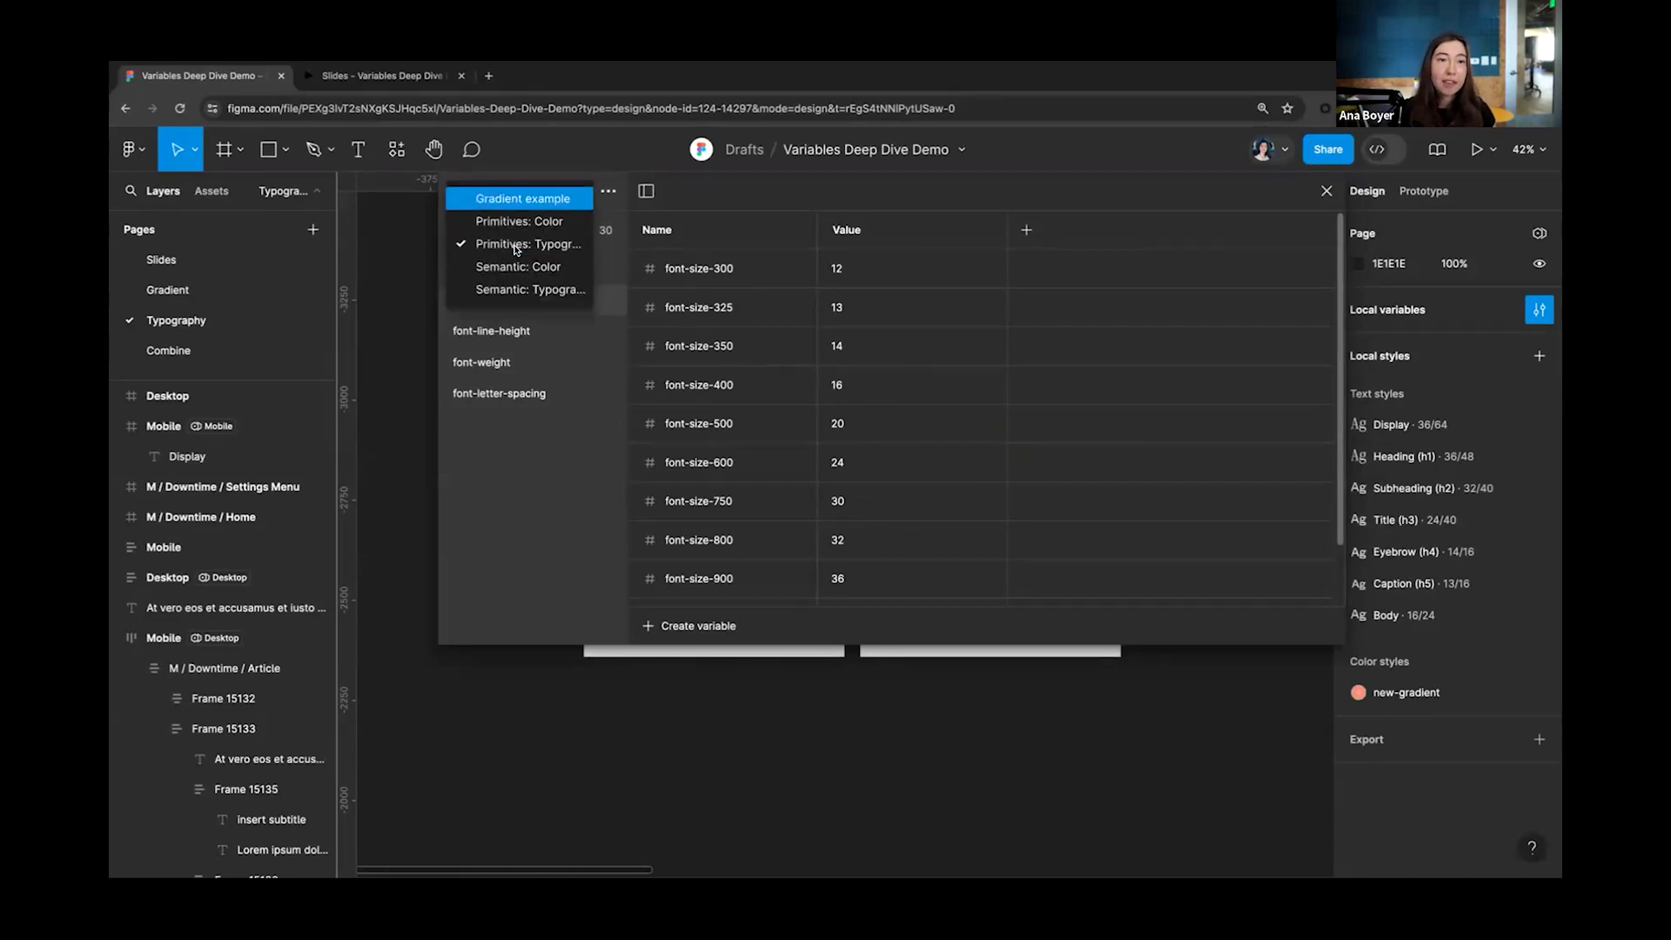
click(518, 267)
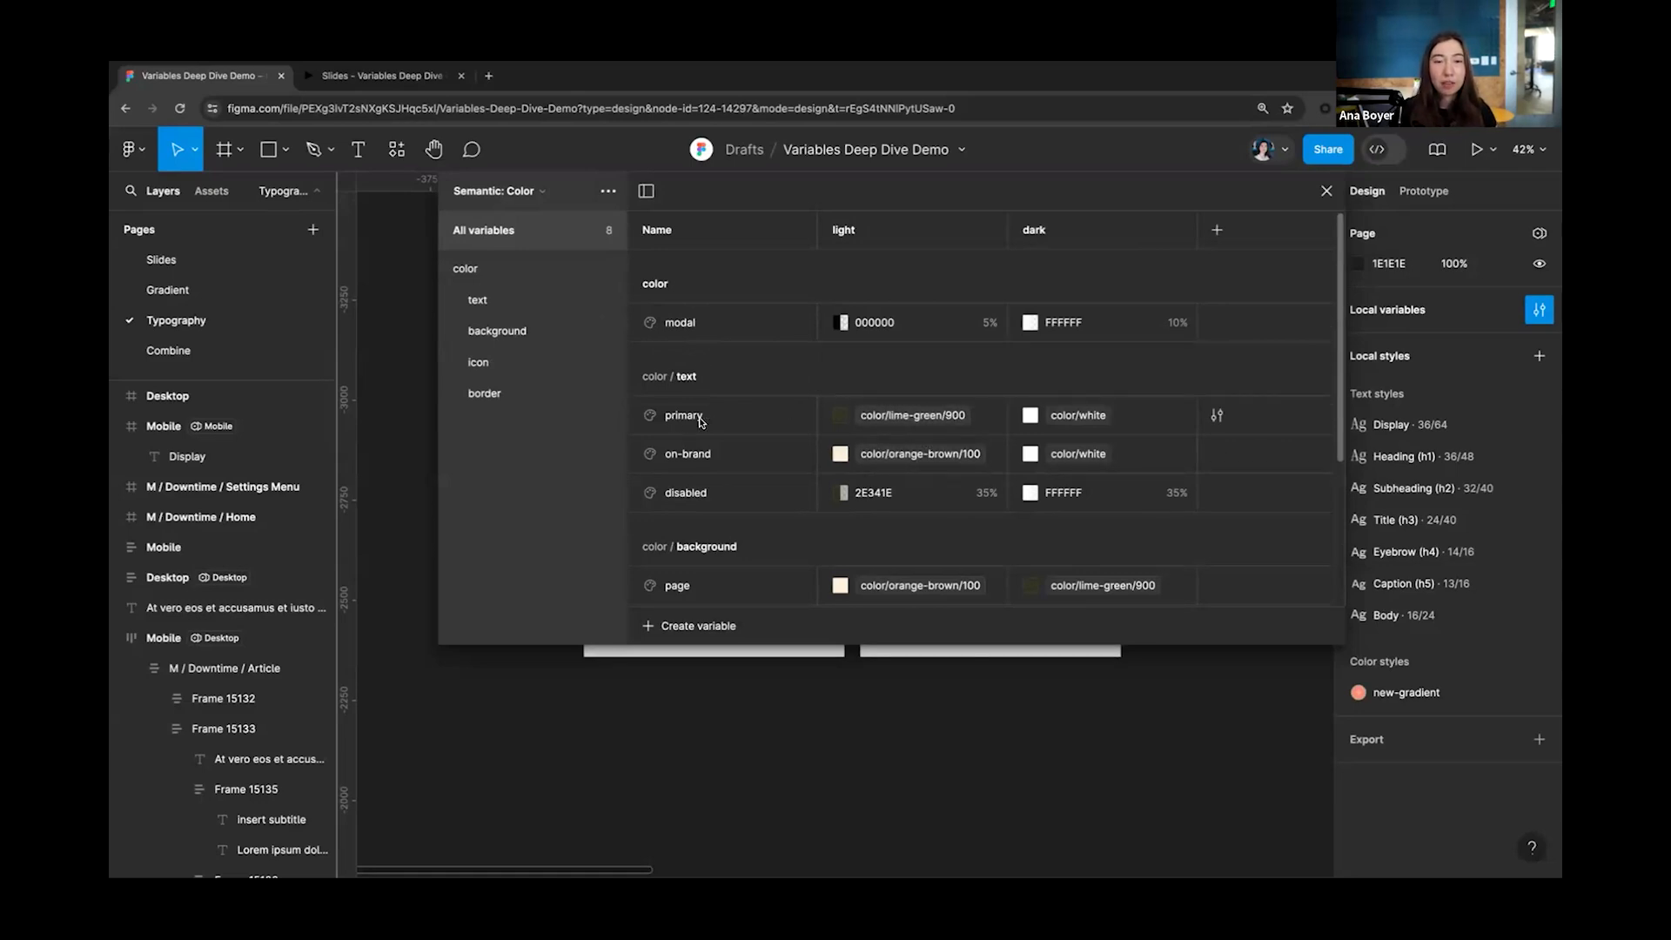
click(513, 190)
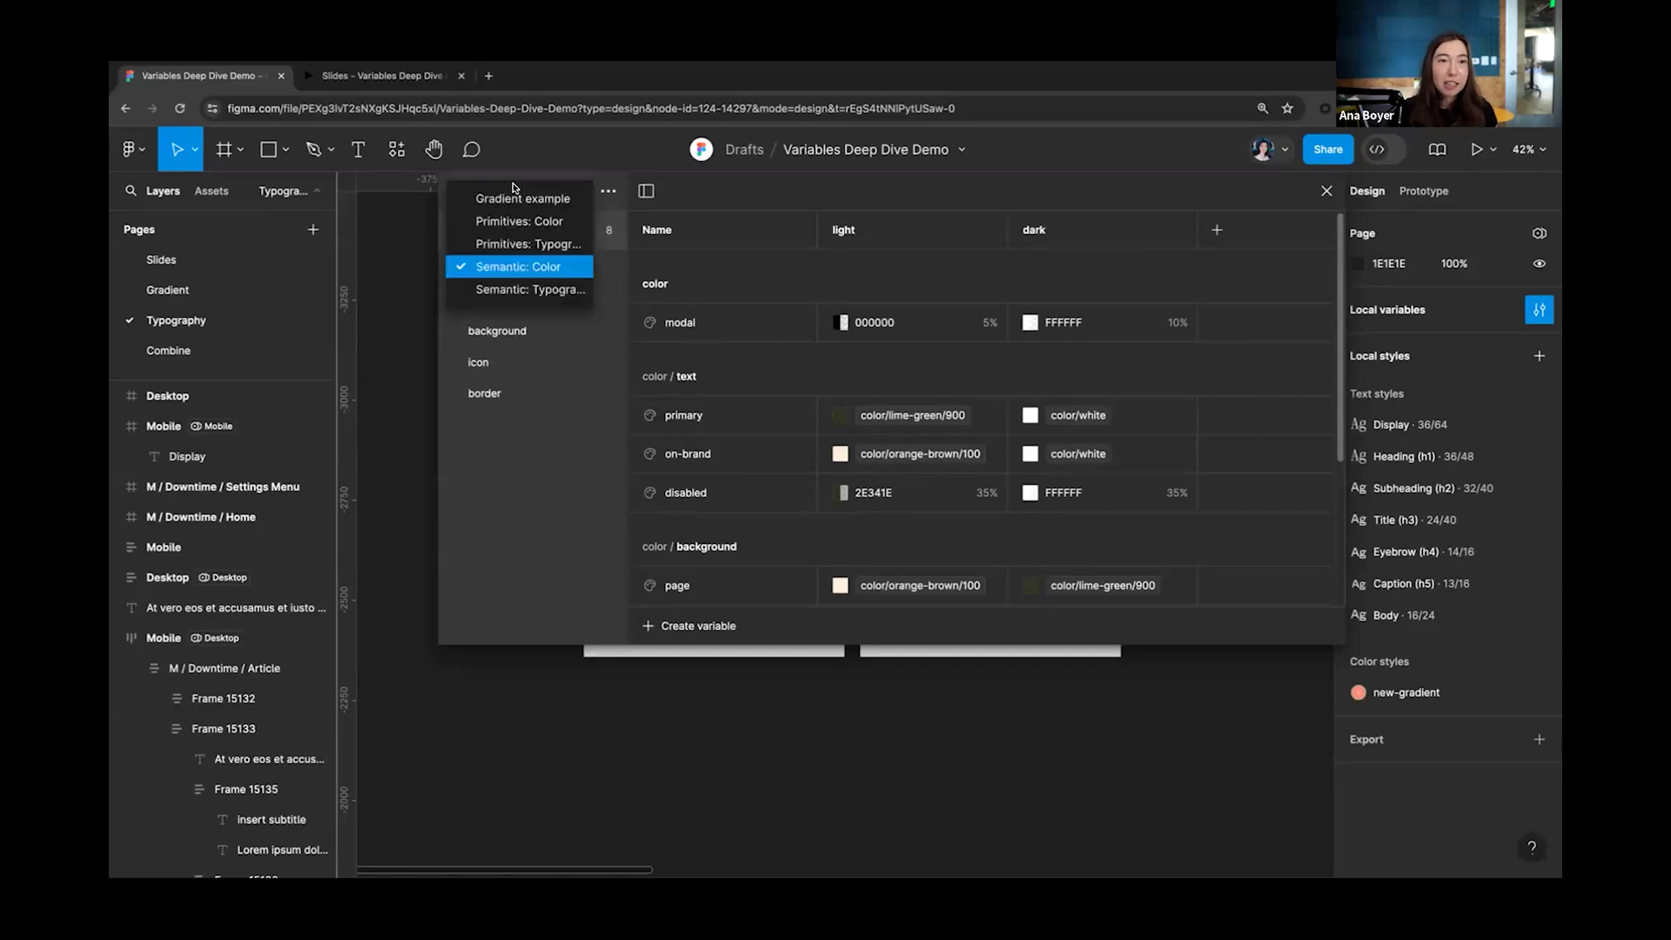
click(520, 289)
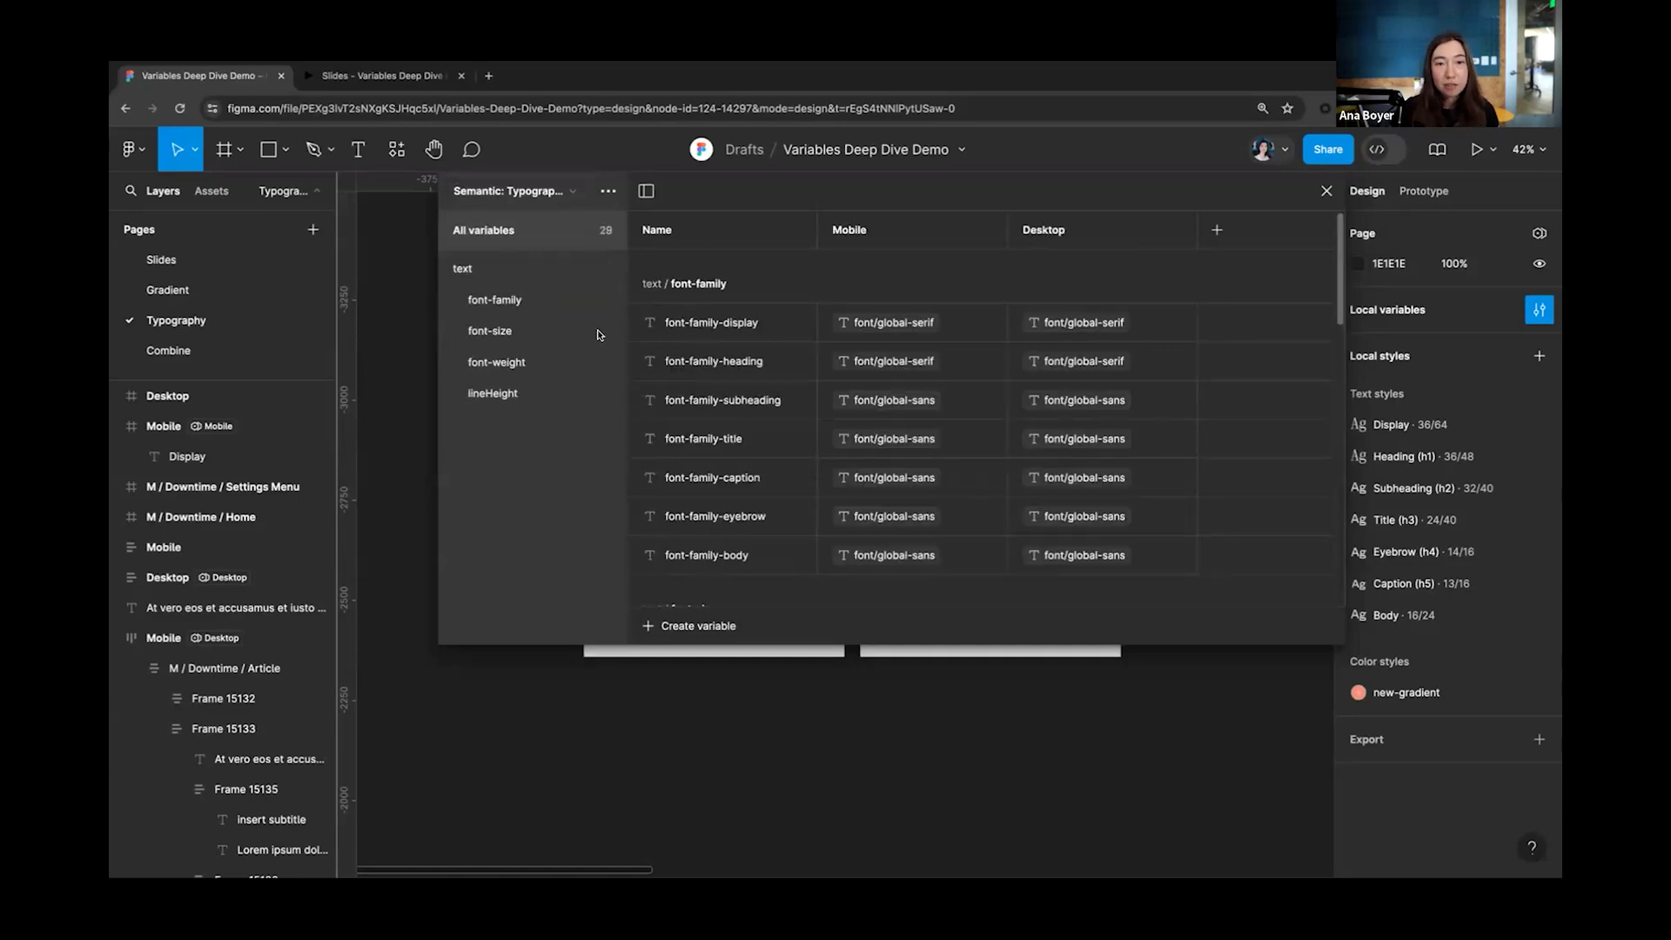
click(513, 332)
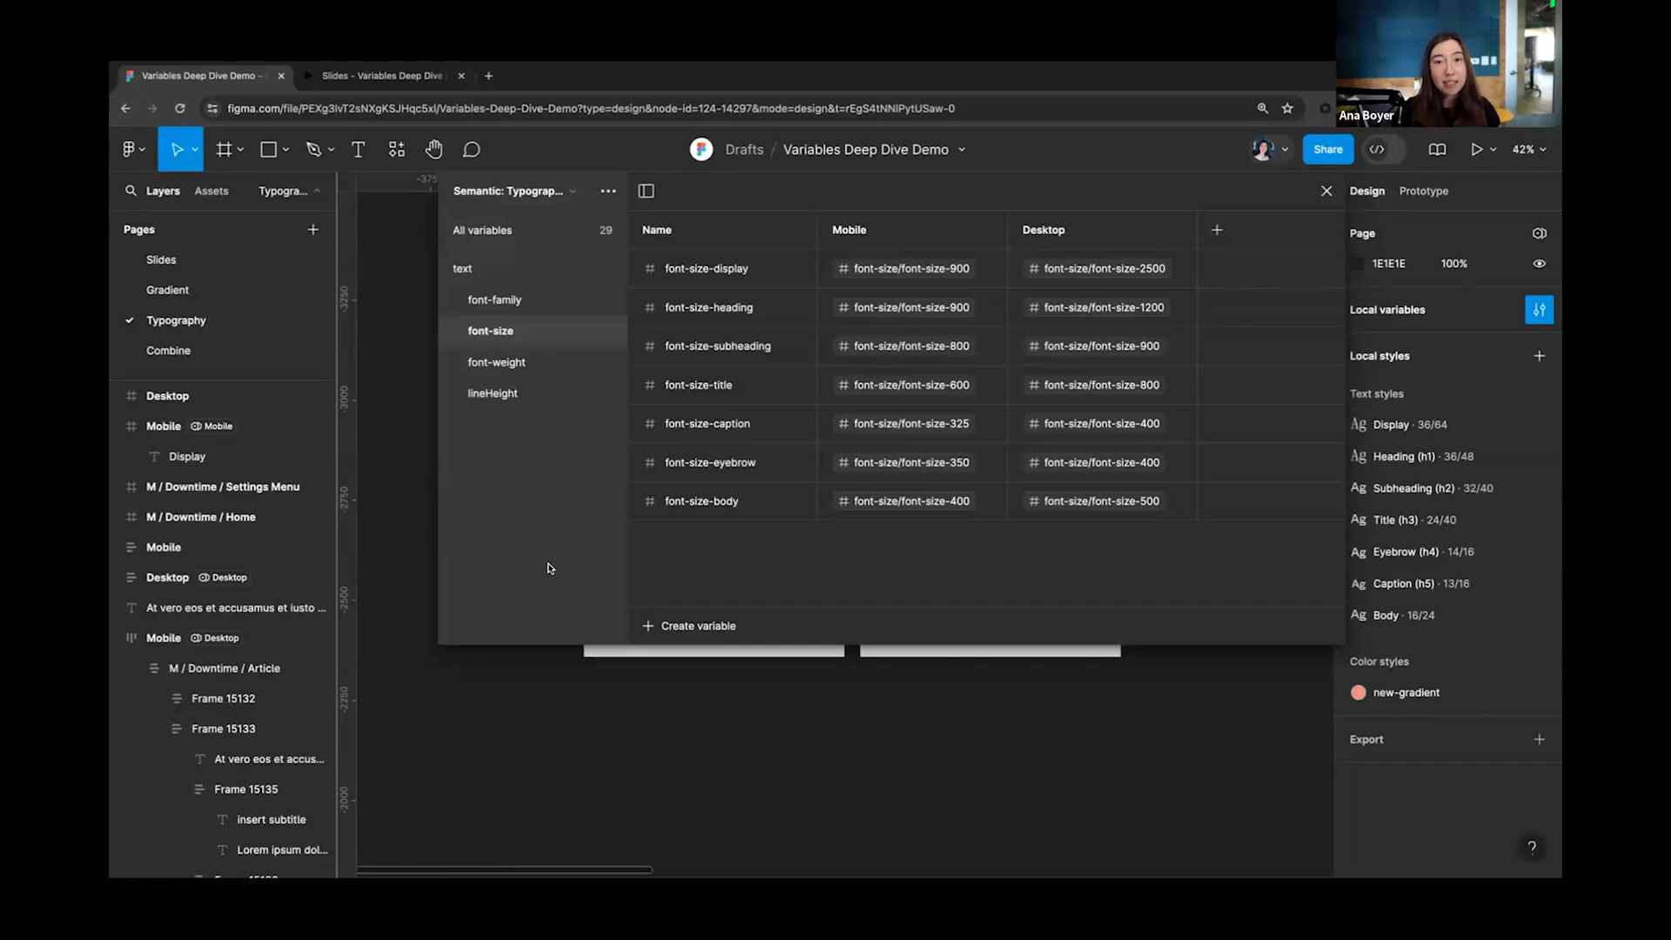
click(514, 304)
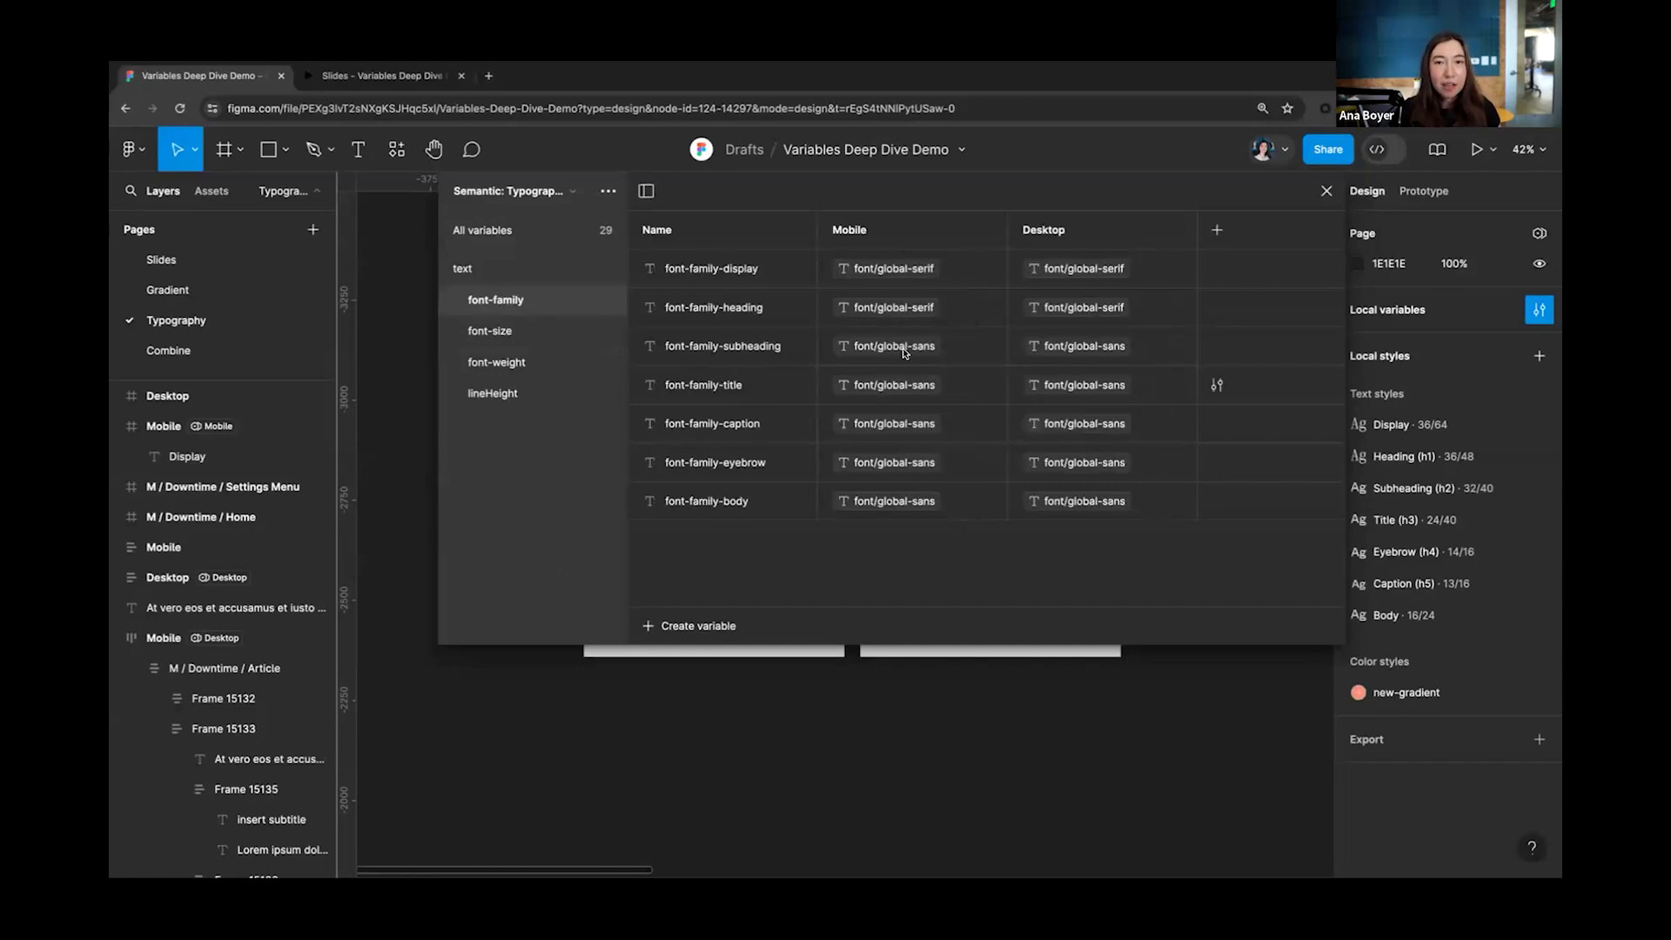
Step: Return to the Primitives: Typography collection and view its font group
click(516, 188)
click(522, 244)
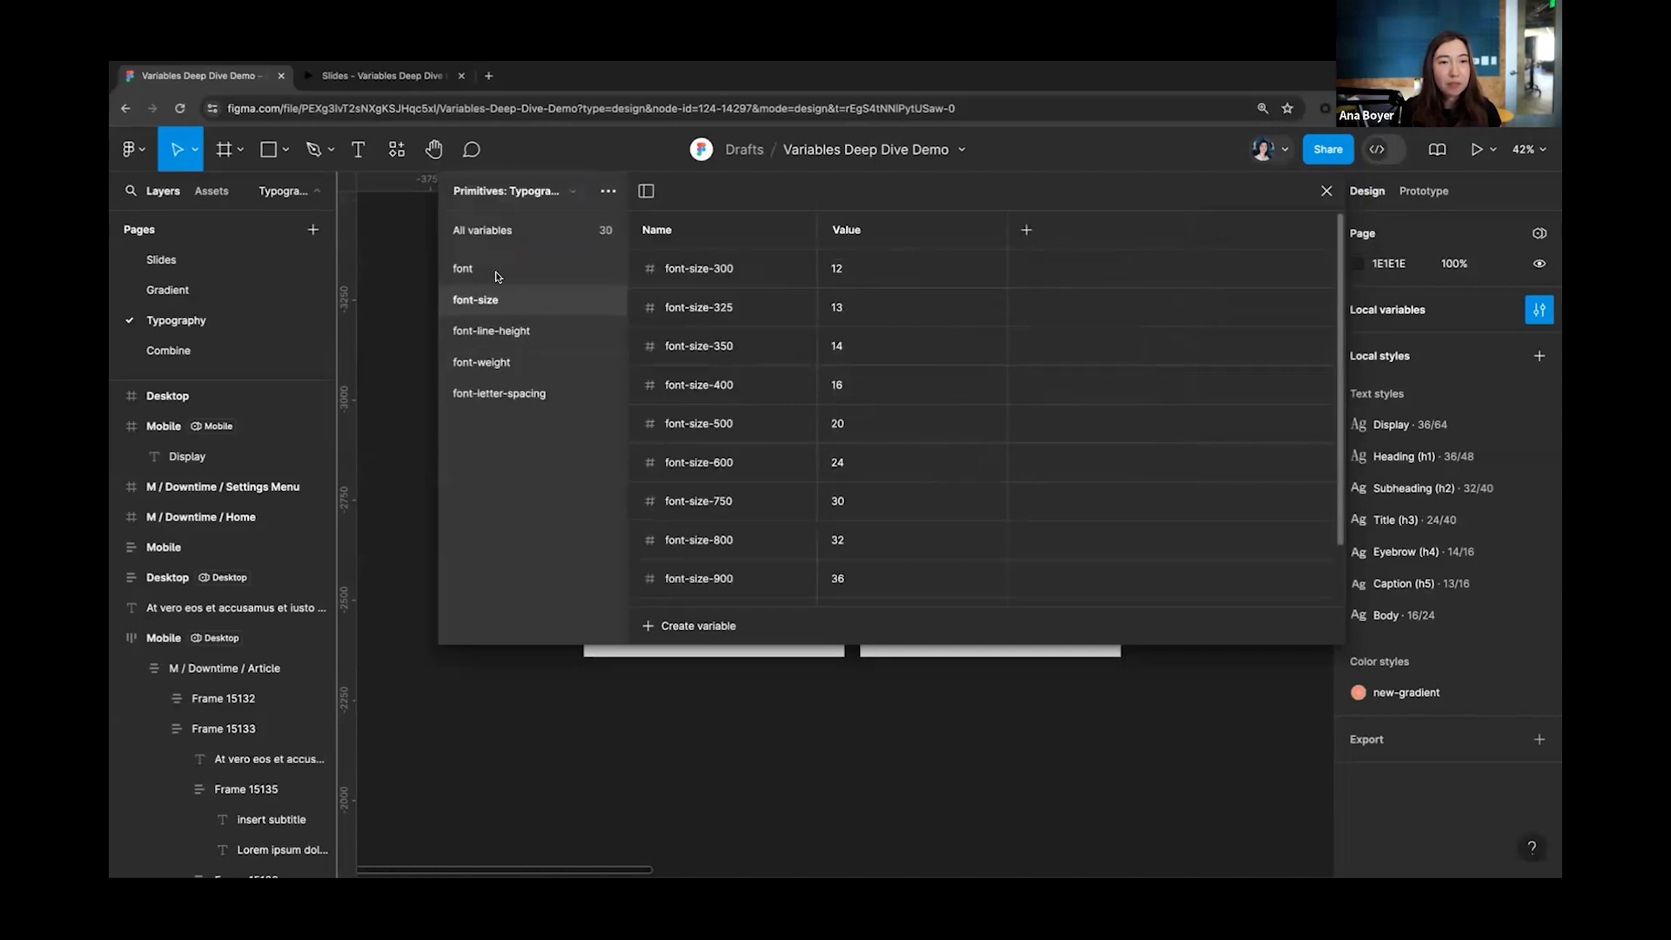
click(489, 270)
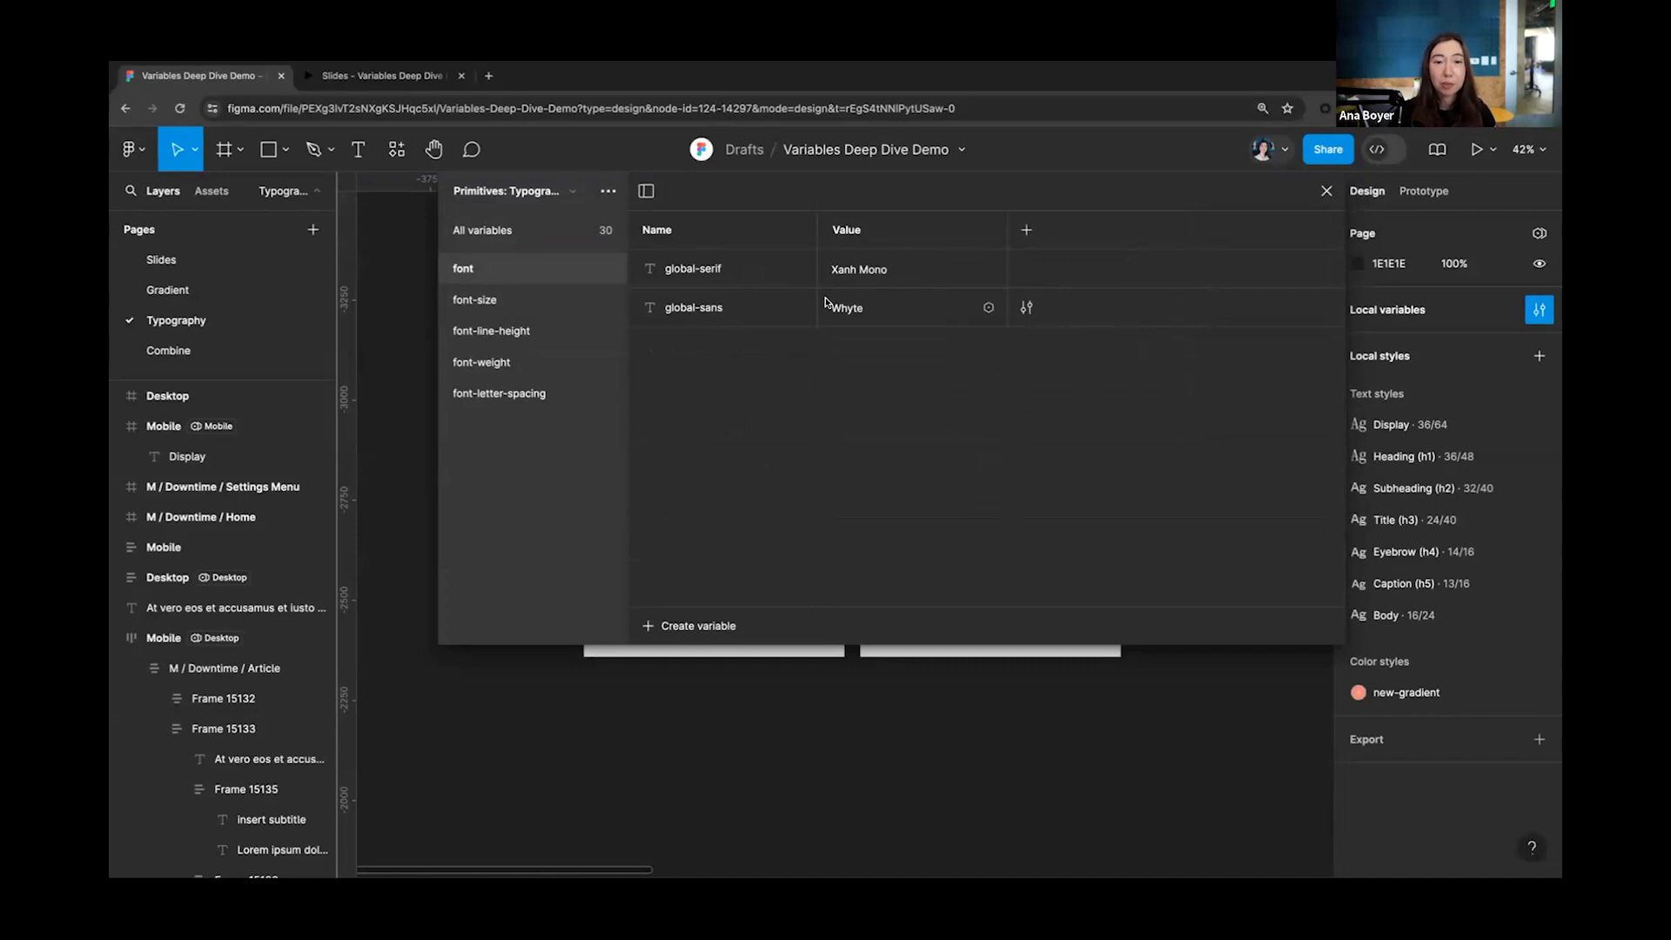
scroll(909, 749, down, 5)
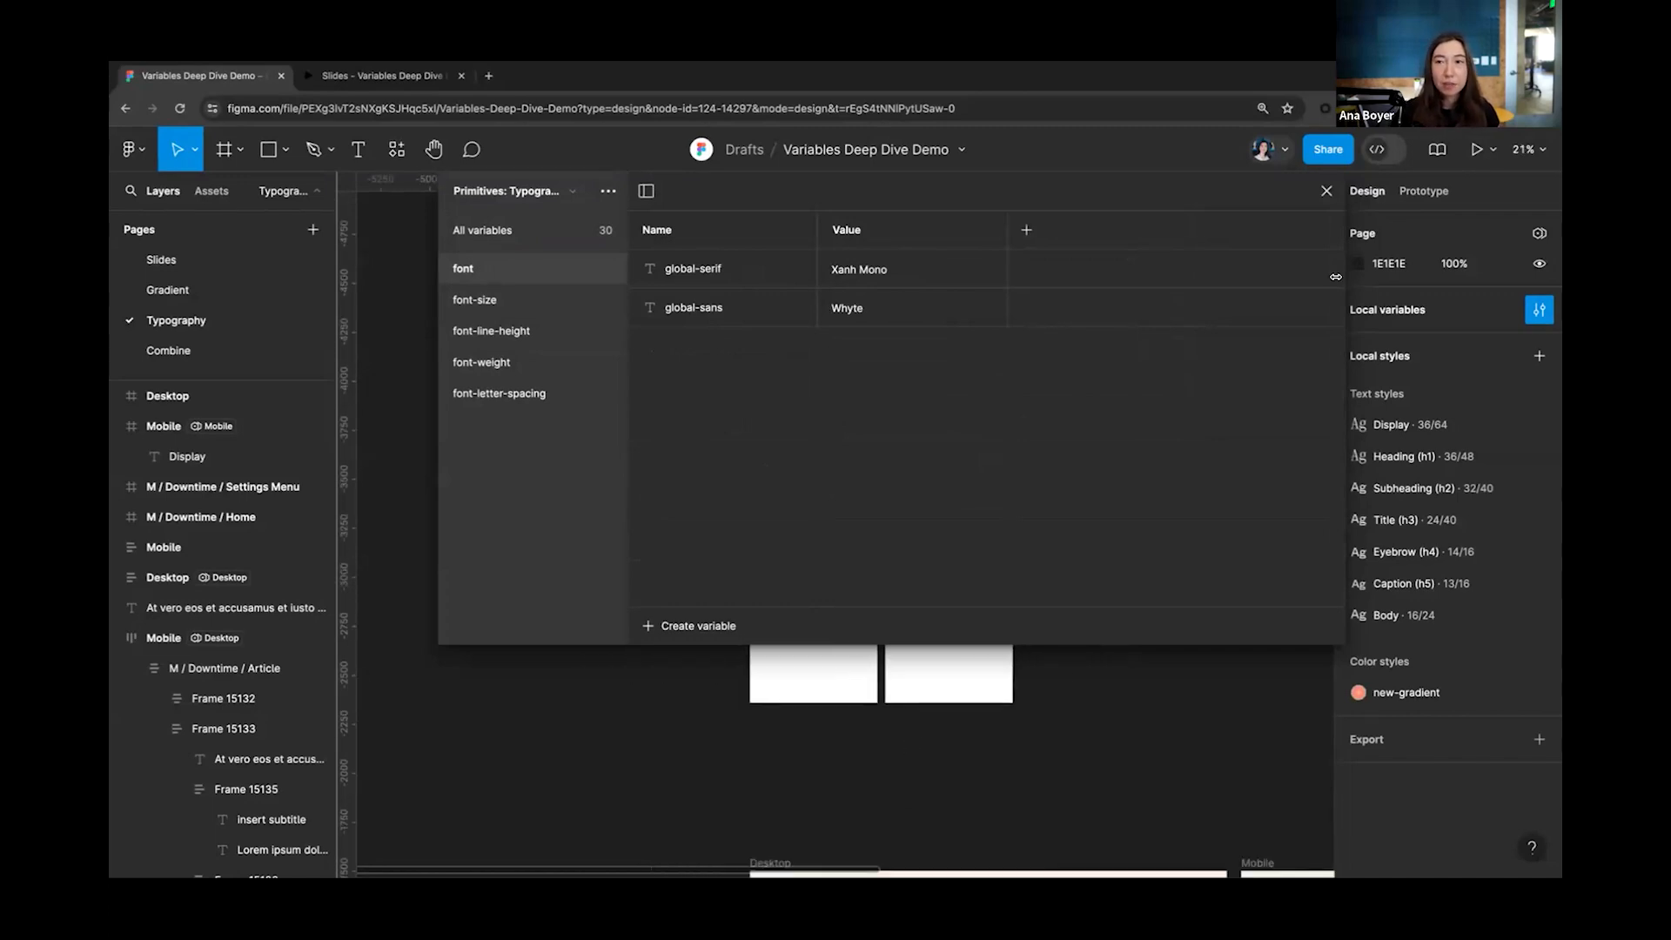
Step: Bring the article and mobile app mockups into view and show the local variables in a shortened window above them
click(1326, 190)
scroll(1184, 633, down, 10)
scroll(1184, 632, right, 3)
scroll(1183, 632, right, 1)
scroll(945, 366, up, 2)
scroll(945, 366, up, 1)
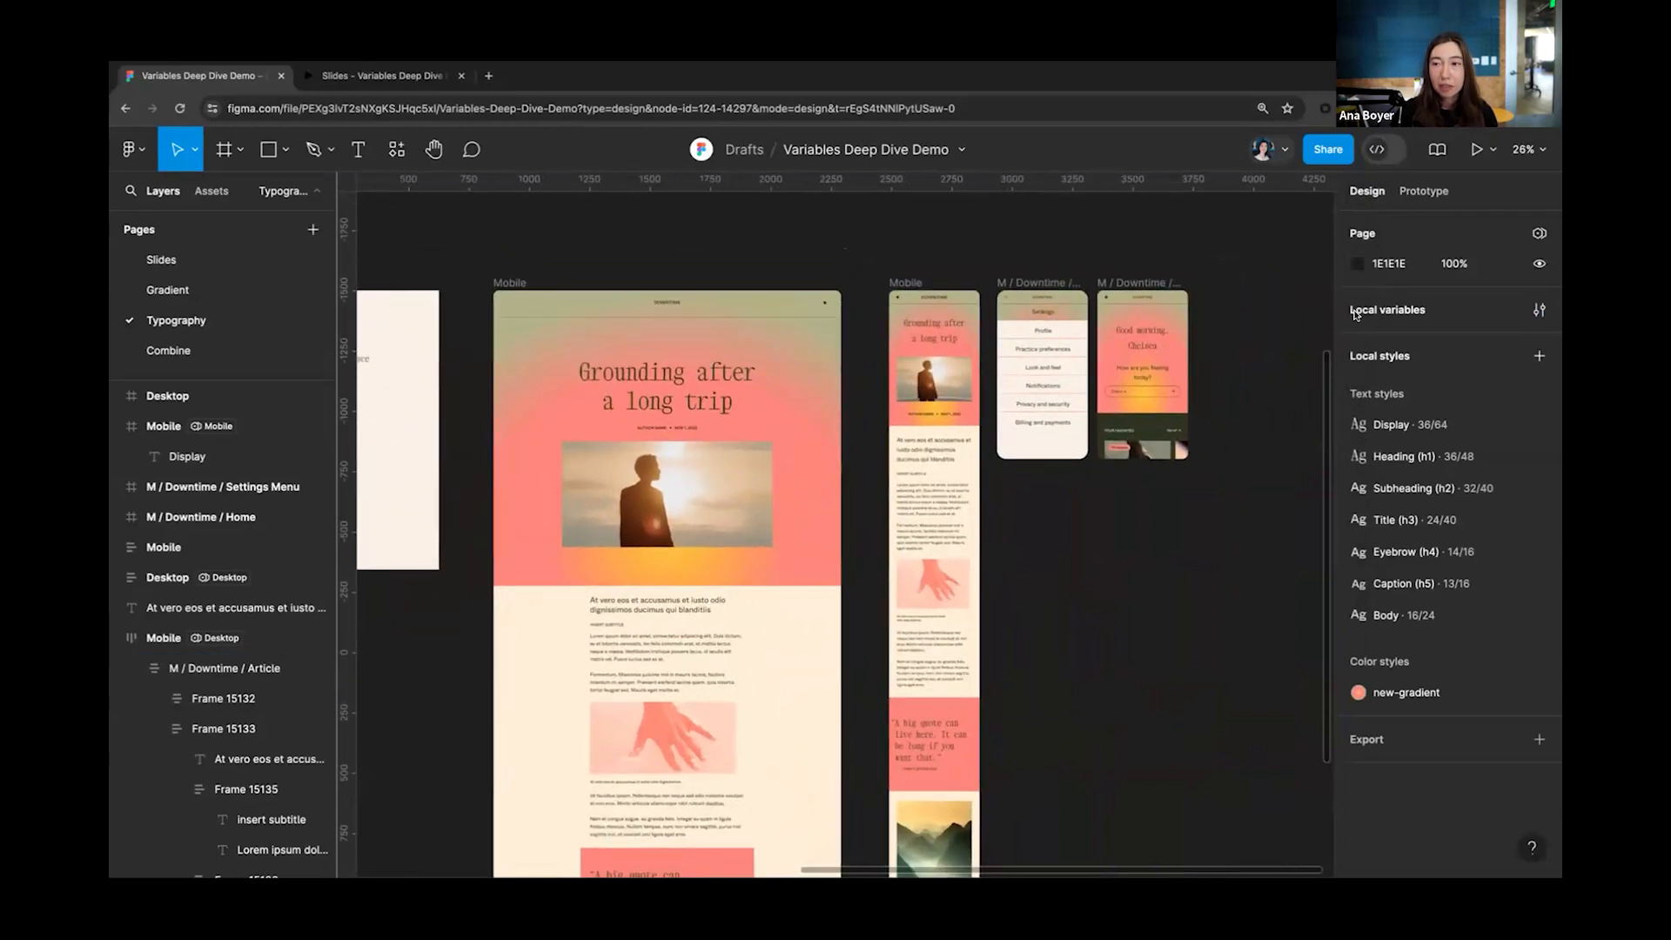
click(1538, 309)
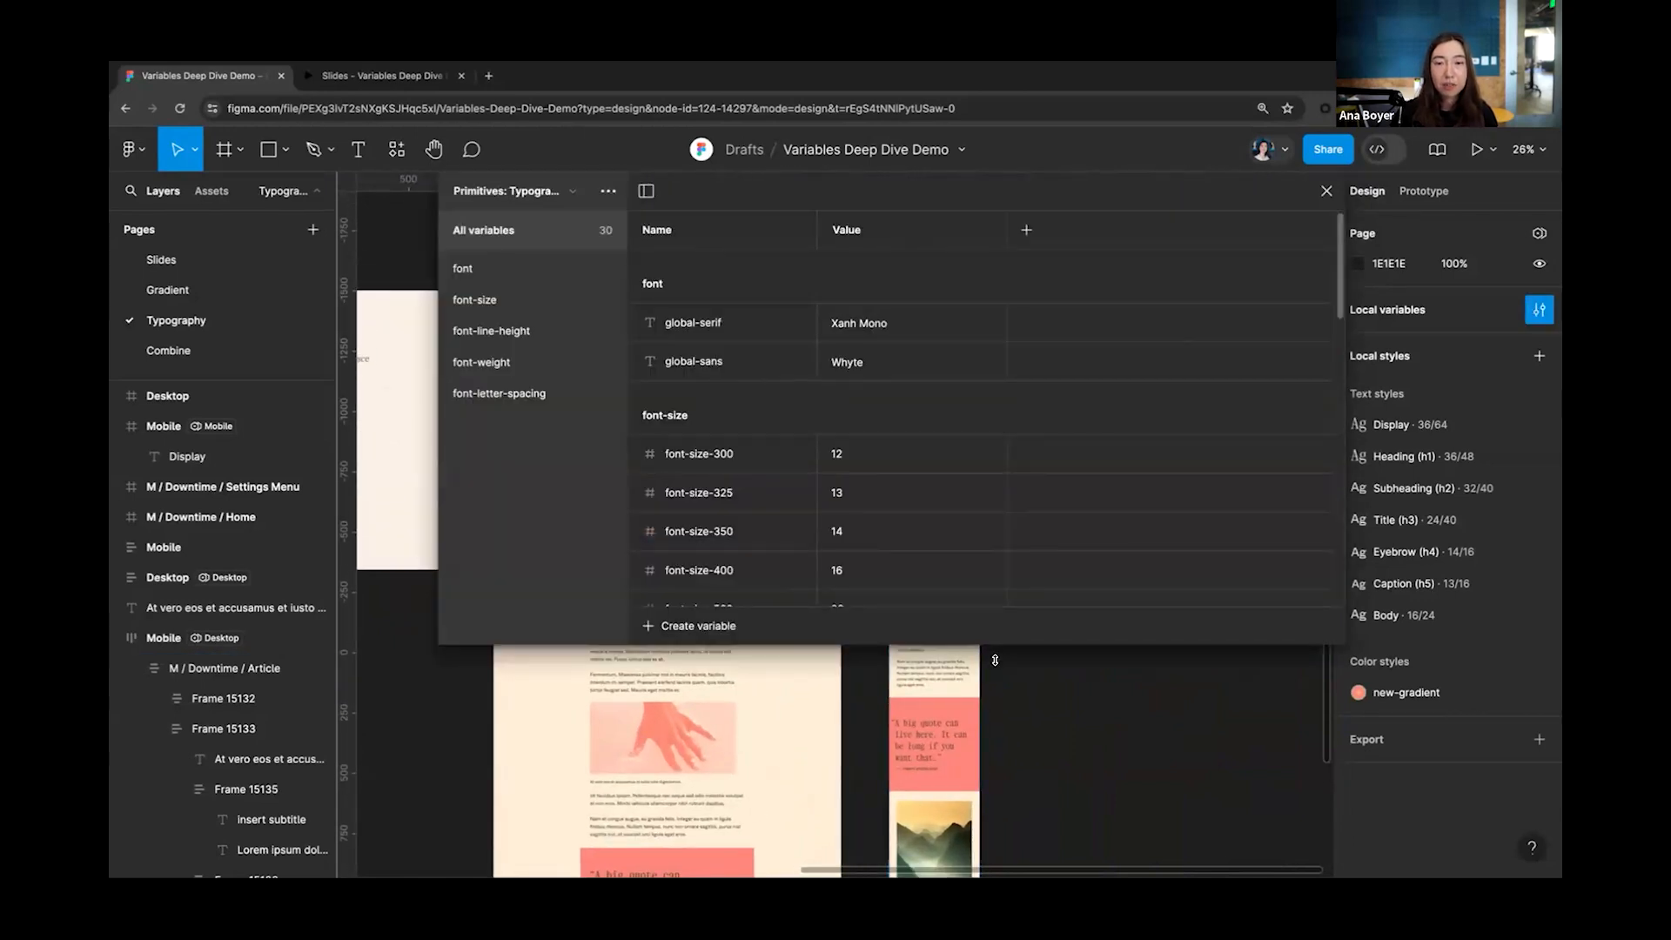
drag(994, 660, 992, 428)
scroll(953, 579, up, 2)
scroll(953, 578, right, 1)
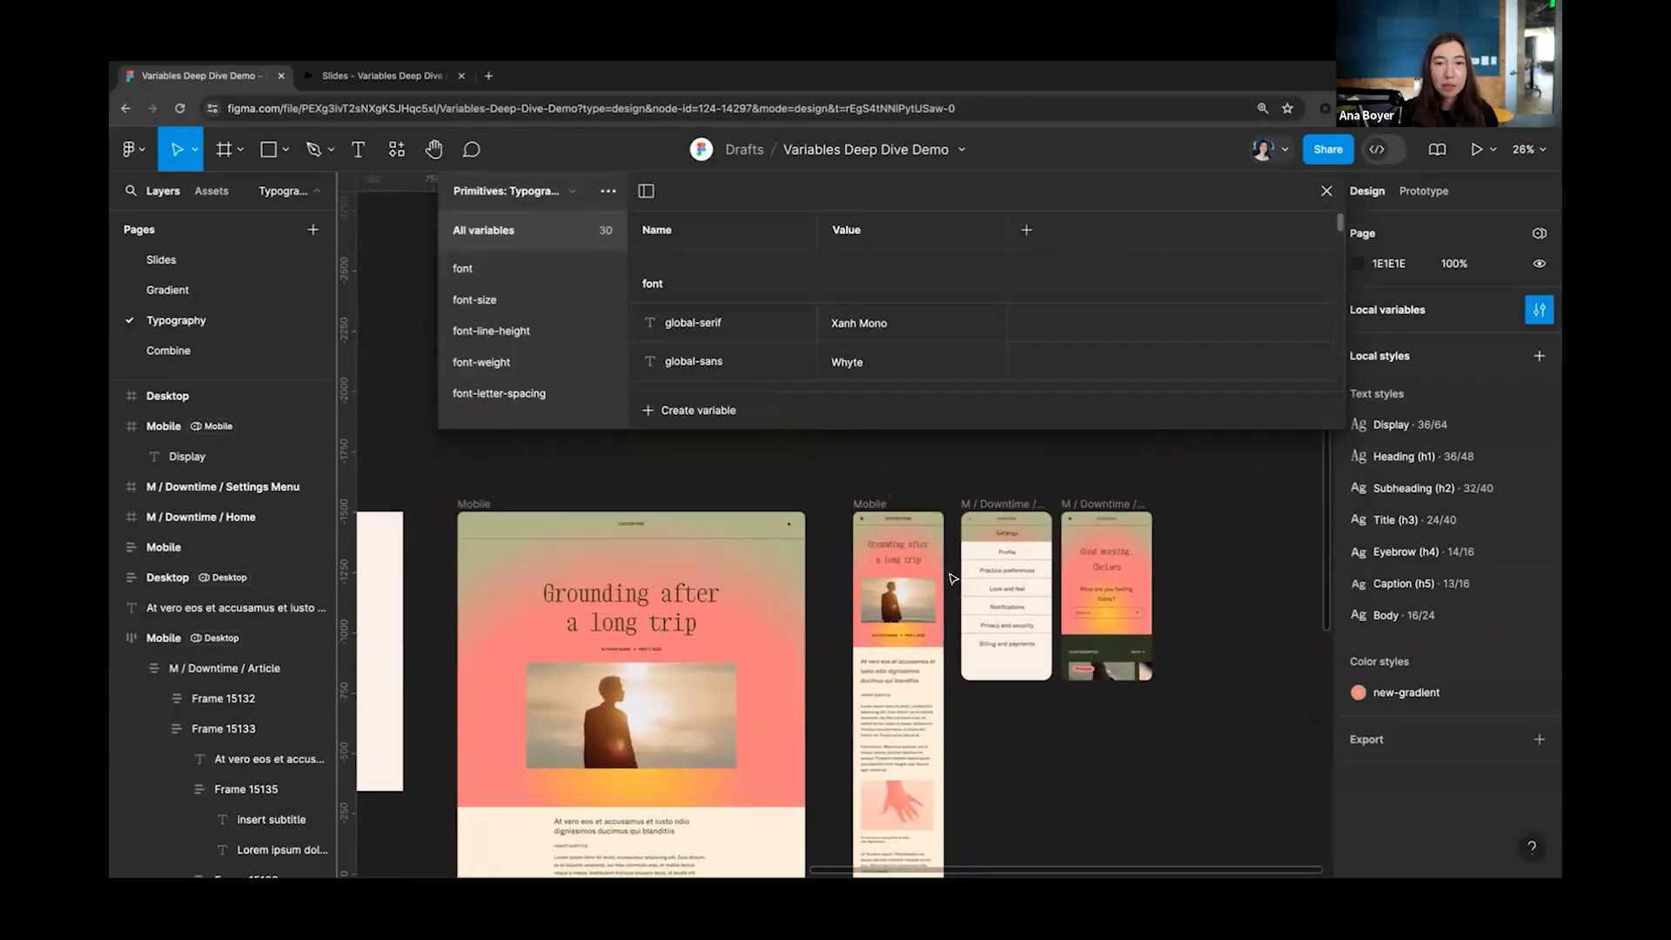
scroll(953, 578, right, 1)
scroll(951, 576, up, 3)
click(949, 574)
Step: Set the global-sans font variable to Roboto
drag(832, 360, 851, 353)
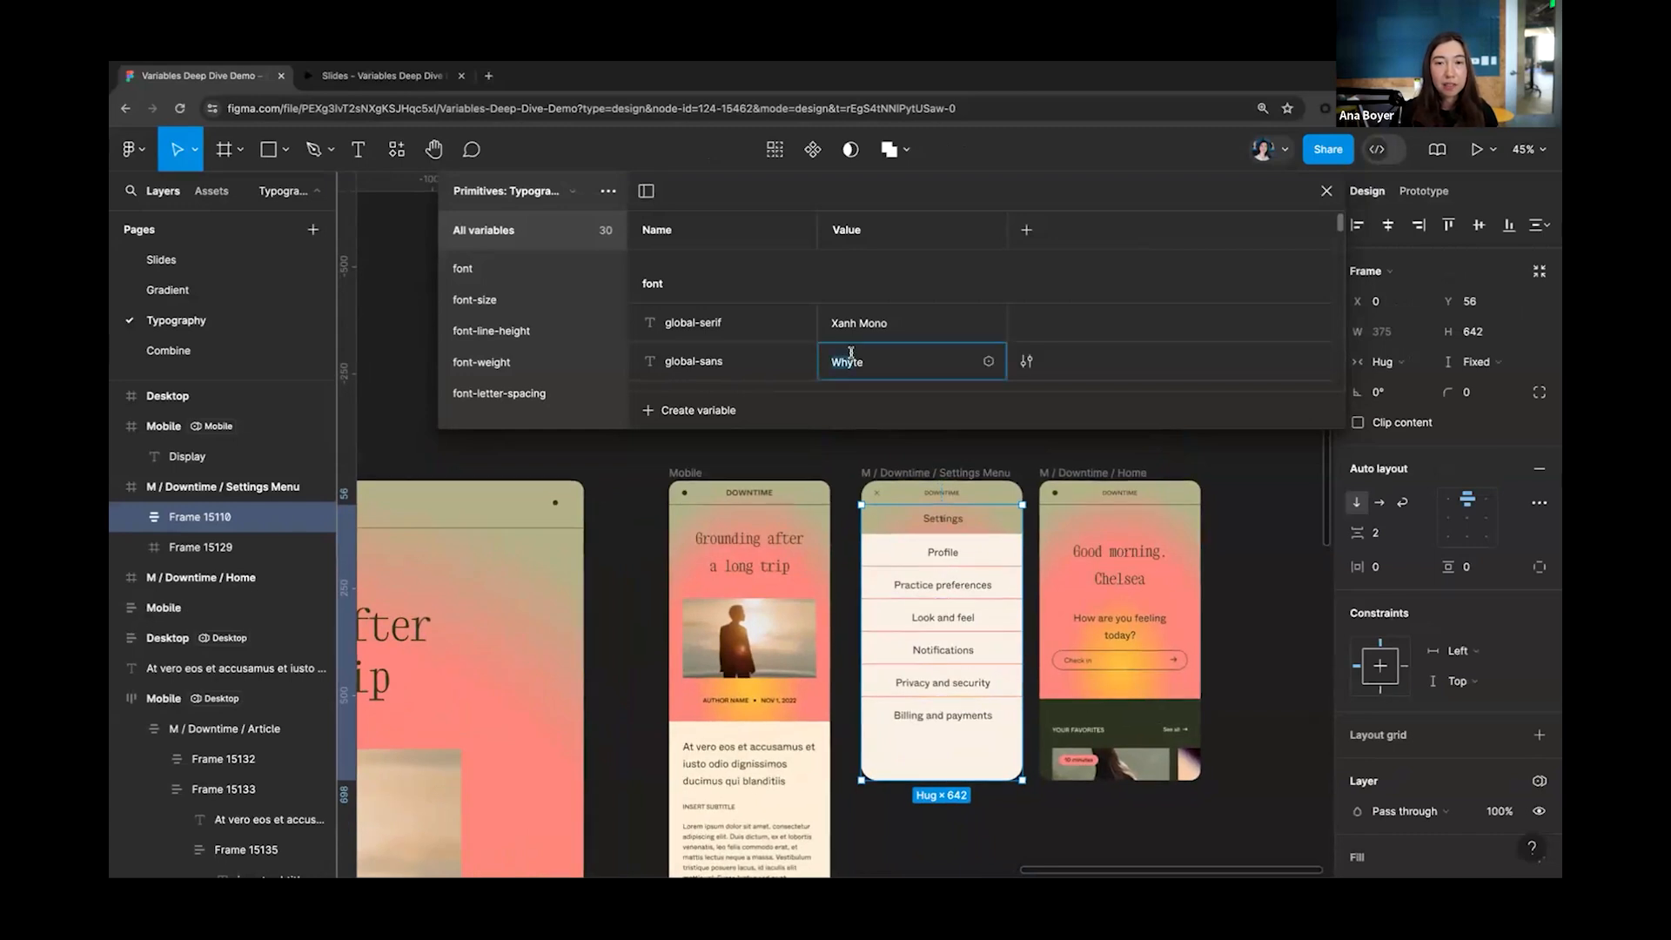
double_click(850, 352)
key(BackSpace)
text(Roboto)
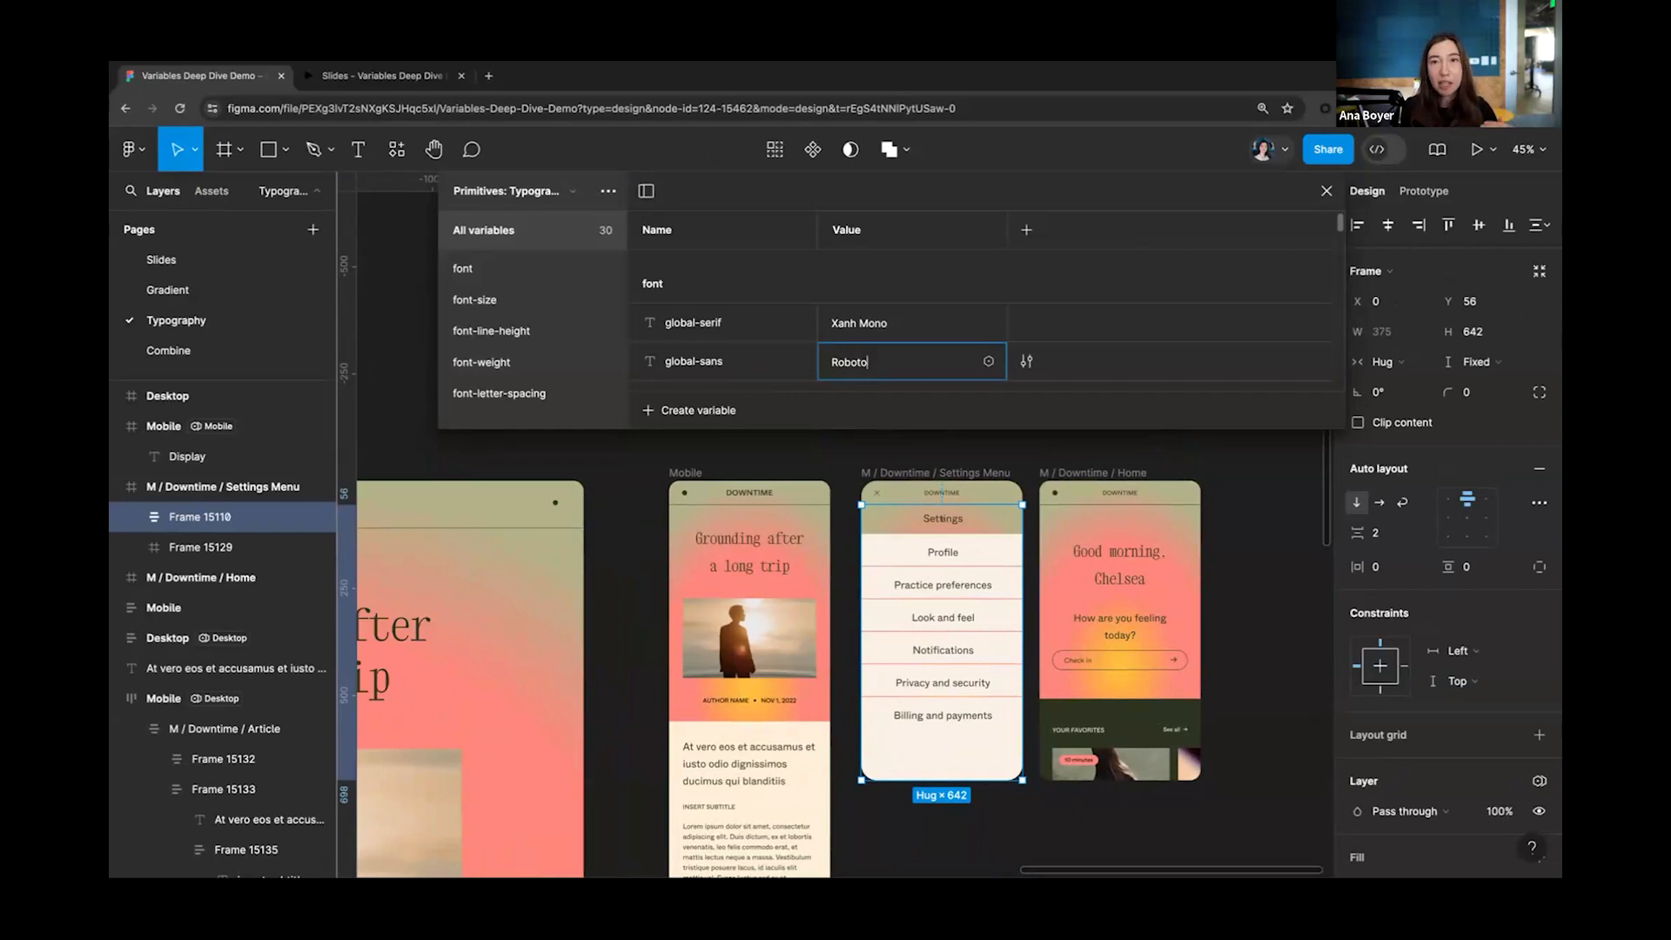
key(Return)
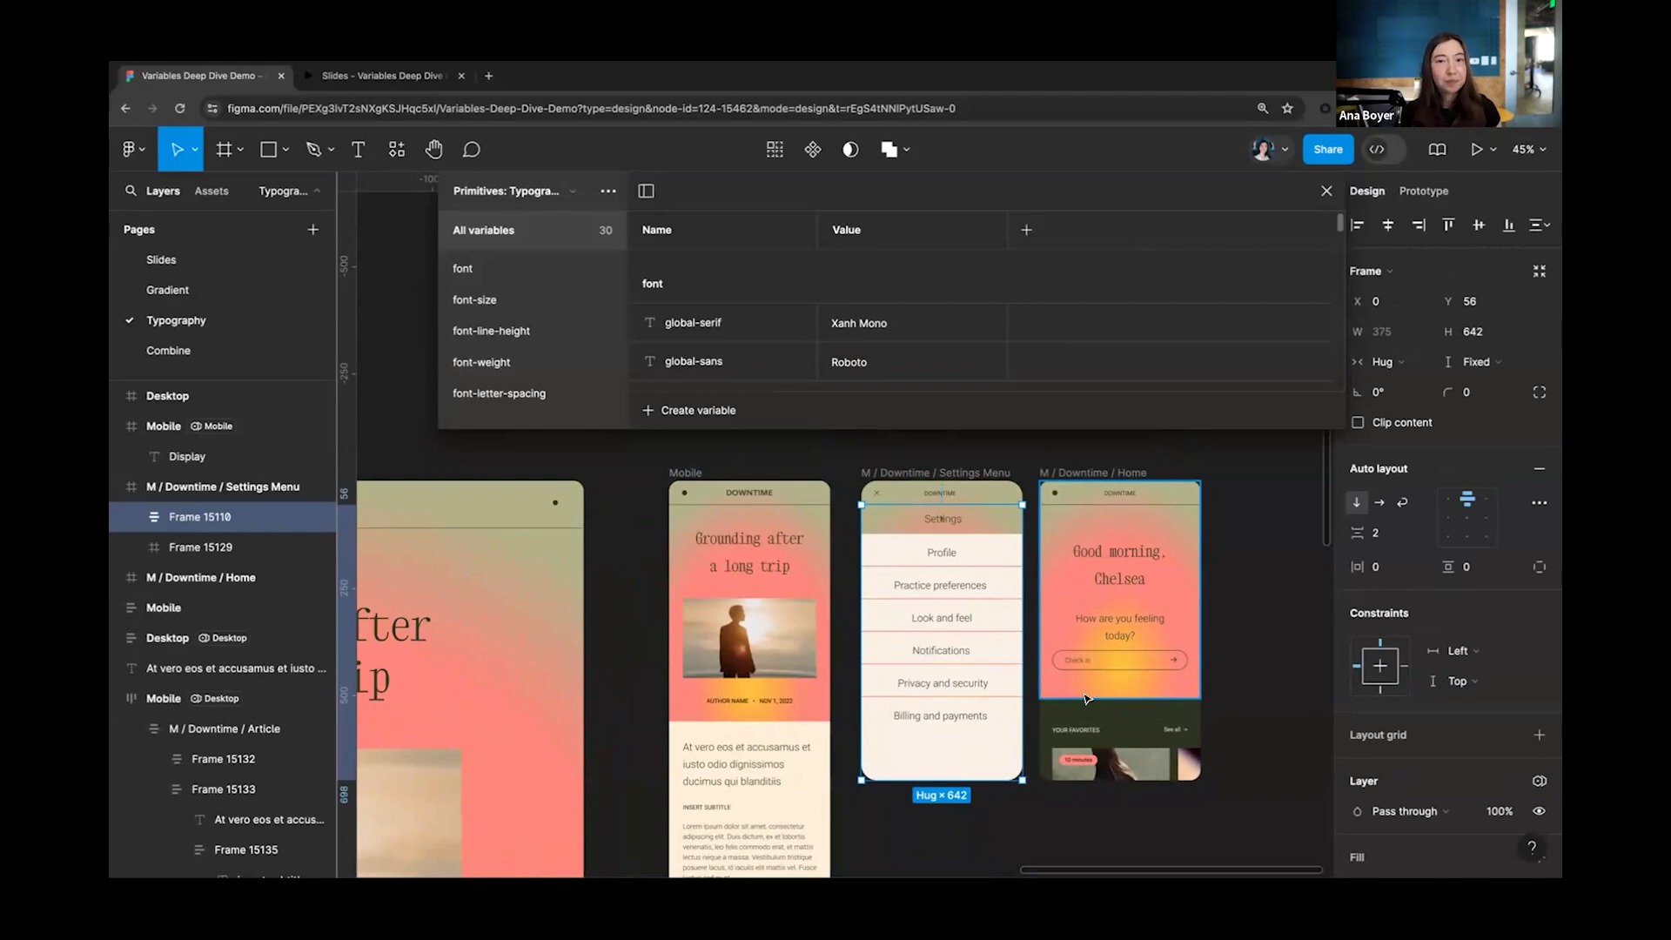
Step: Undo the global-sans font change and clear the frame selection
scroll(1086, 698, up, 5)
scroll(1086, 698, right, 3)
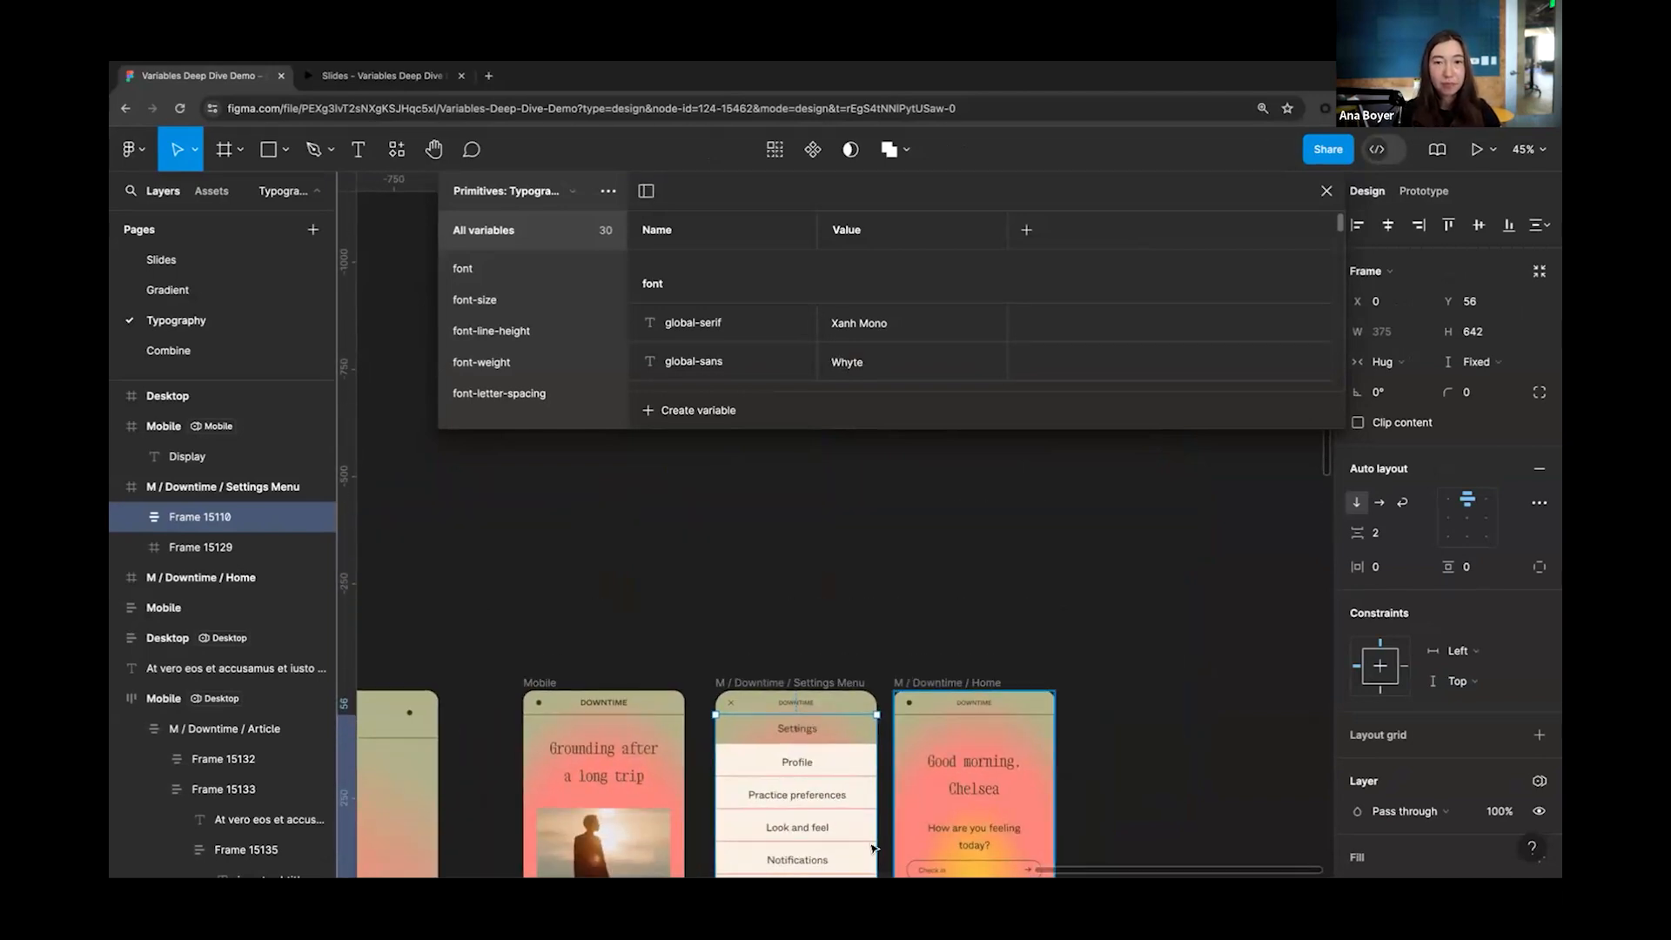
scroll(955, 626, down, 3)
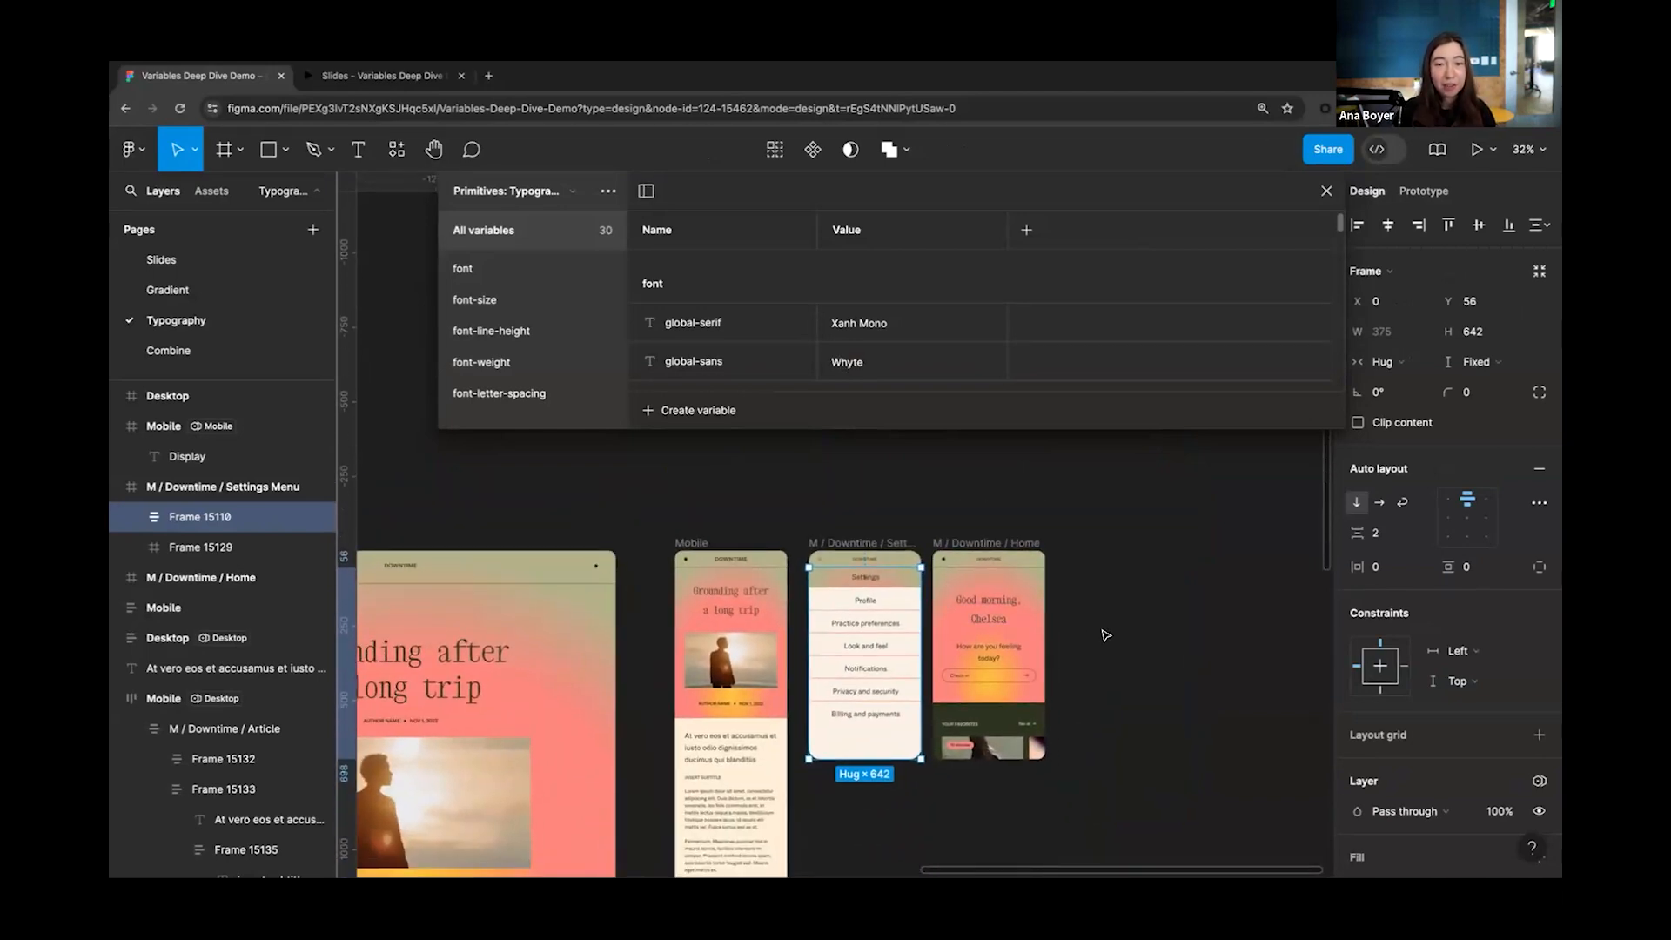
click(1106, 635)
scroll(1105, 635, down, 2)
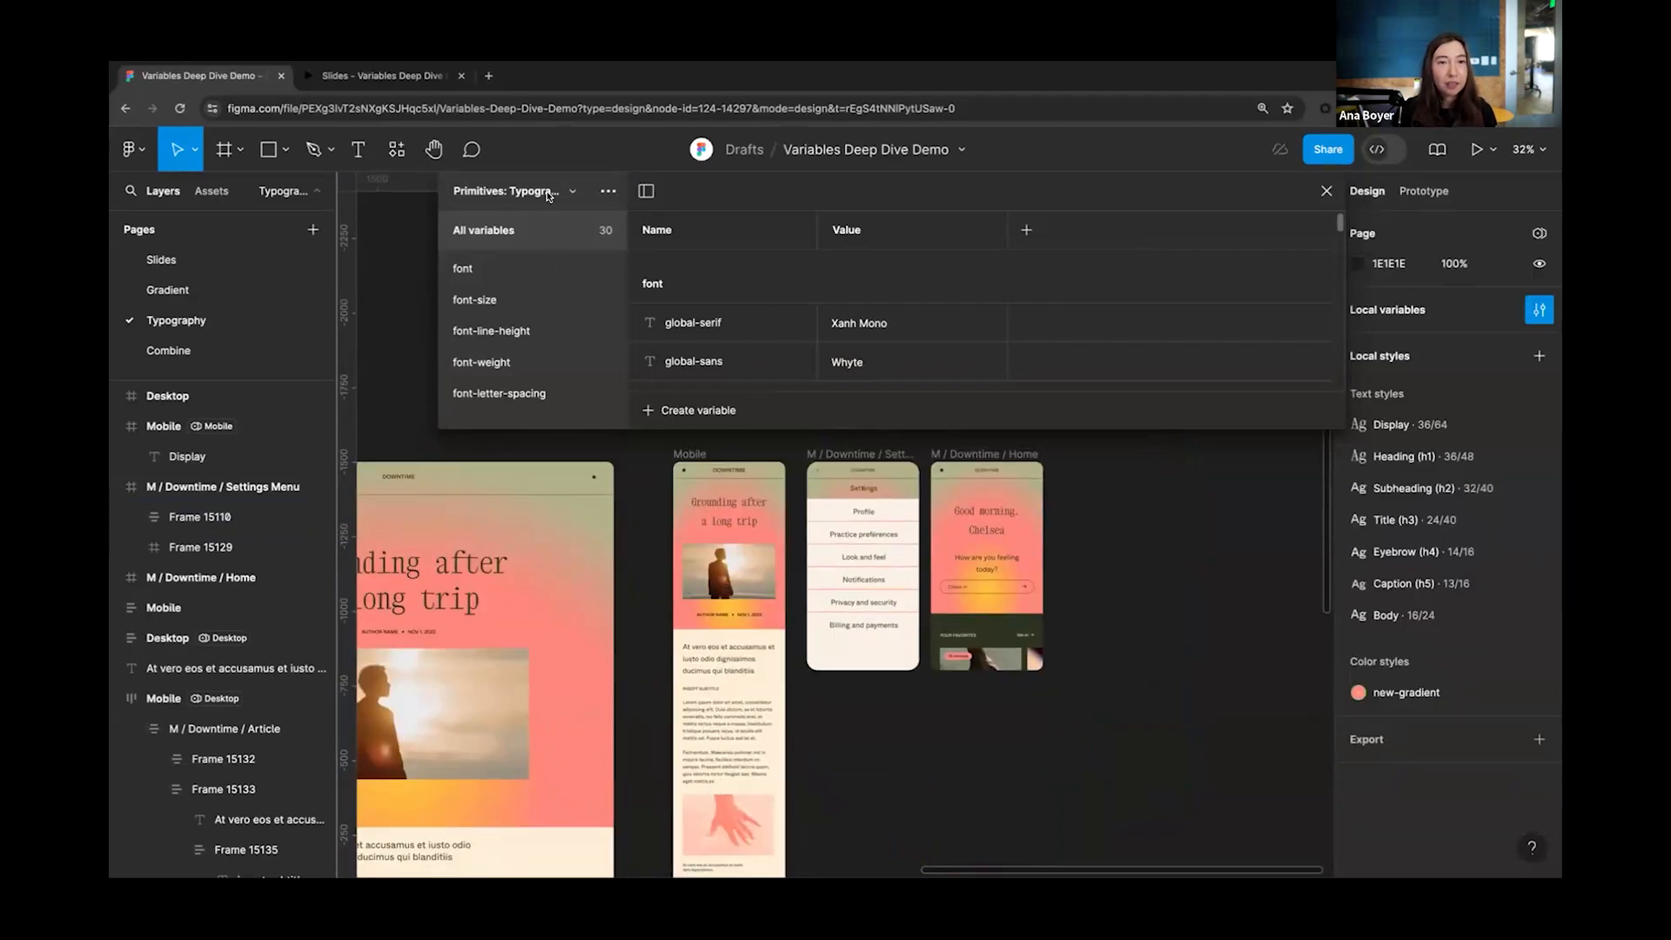
Step: Close the local variables and examine the Desktop and Mobile type specimen frames
click(548, 193)
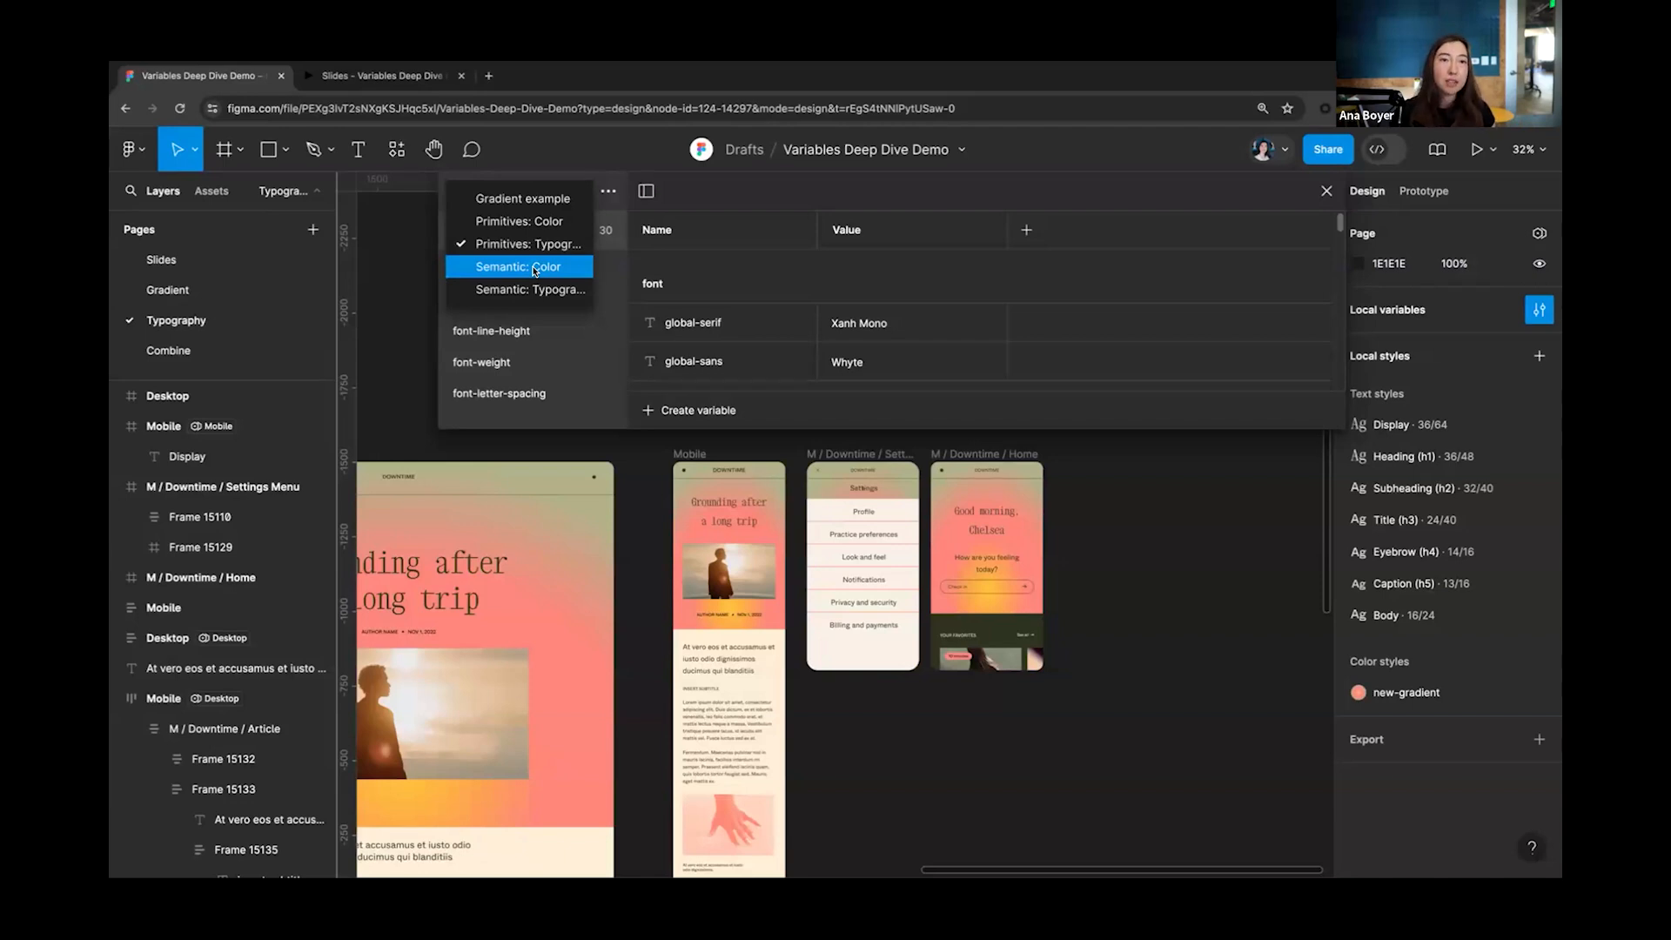
click(645, 337)
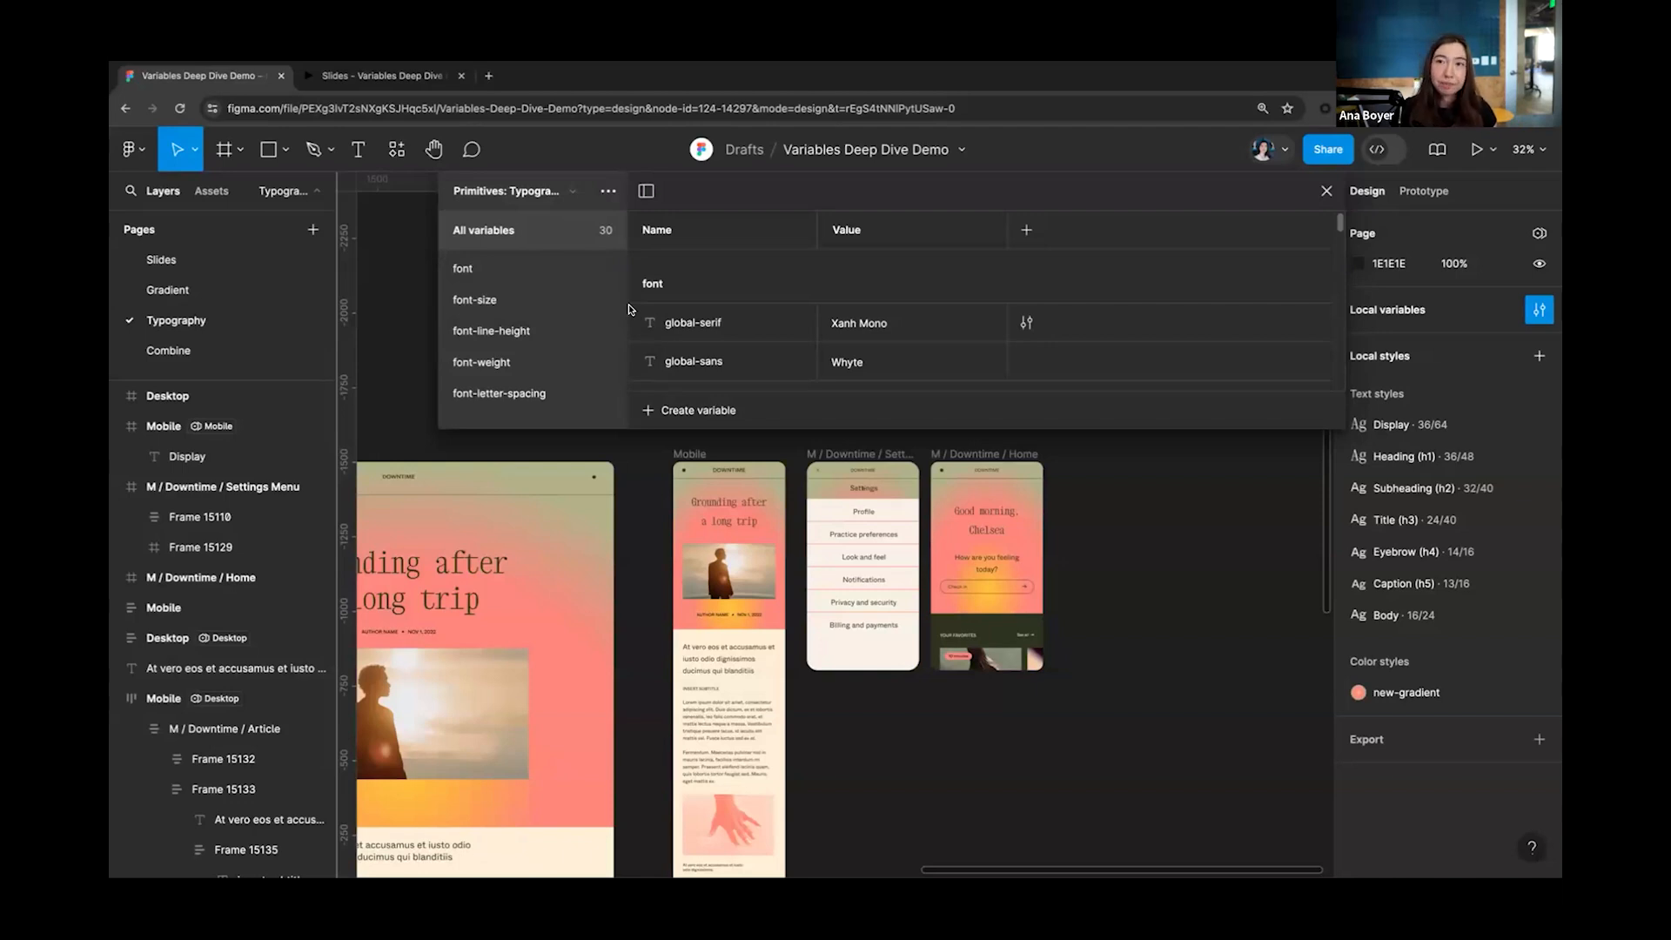
click(1326, 190)
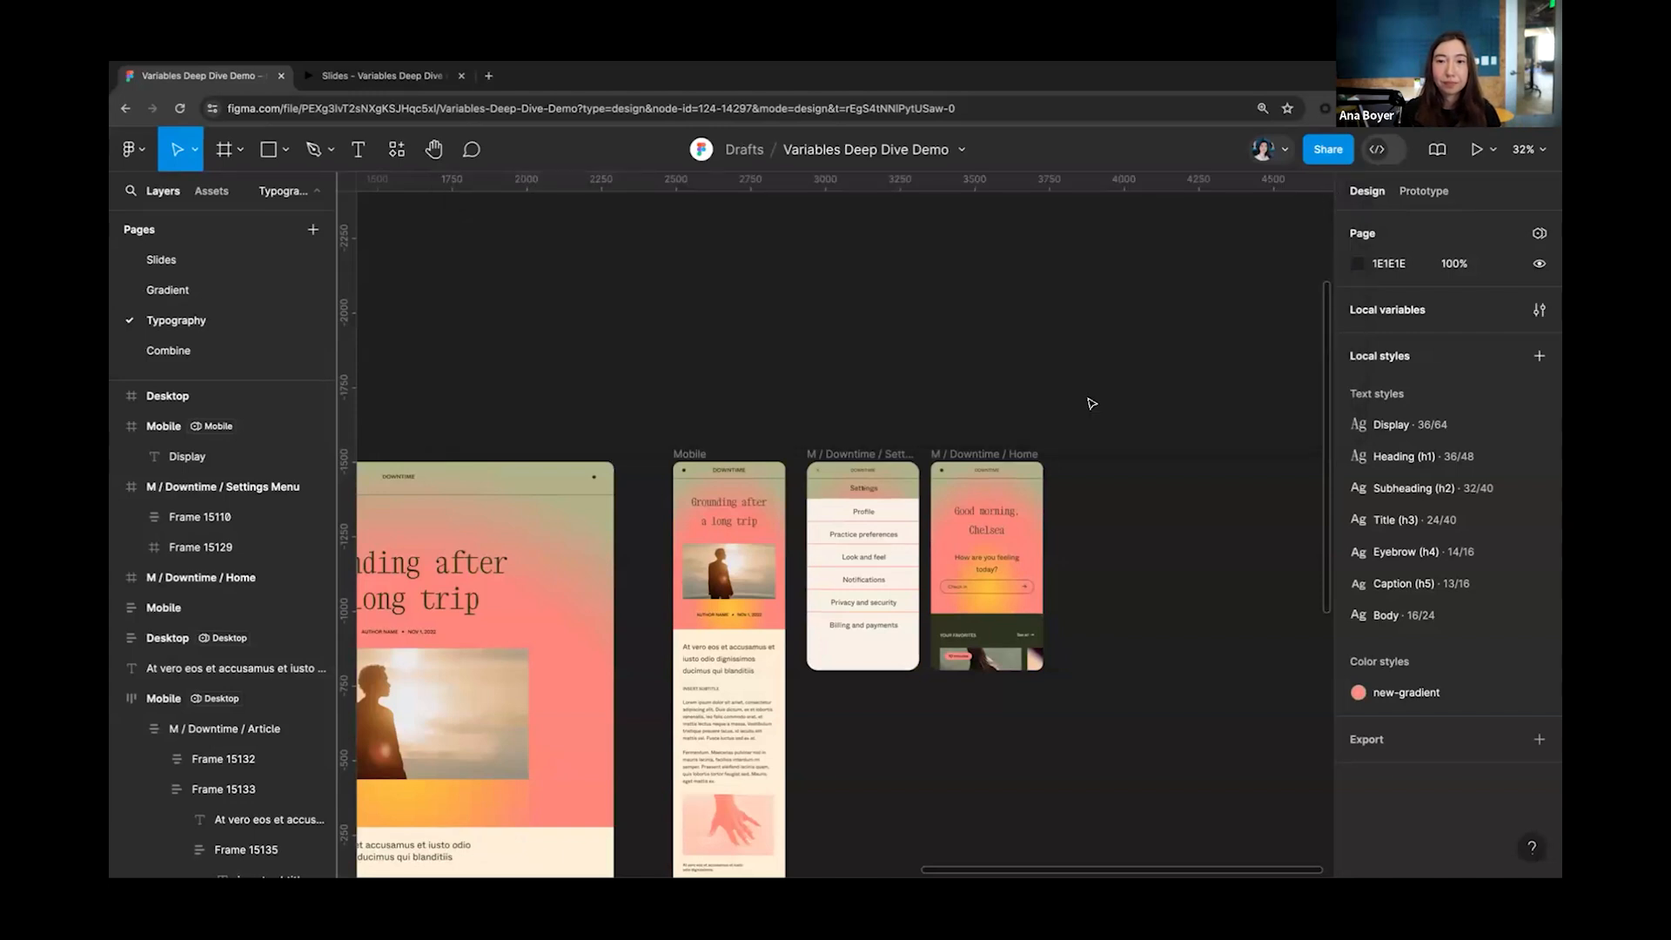
scroll(1079, 409, down, 3)
scroll(1070, 418, left, 10)
scroll(981, 511, up, 2)
scroll(981, 511, right, 5)
scroll(981, 511, down, 2)
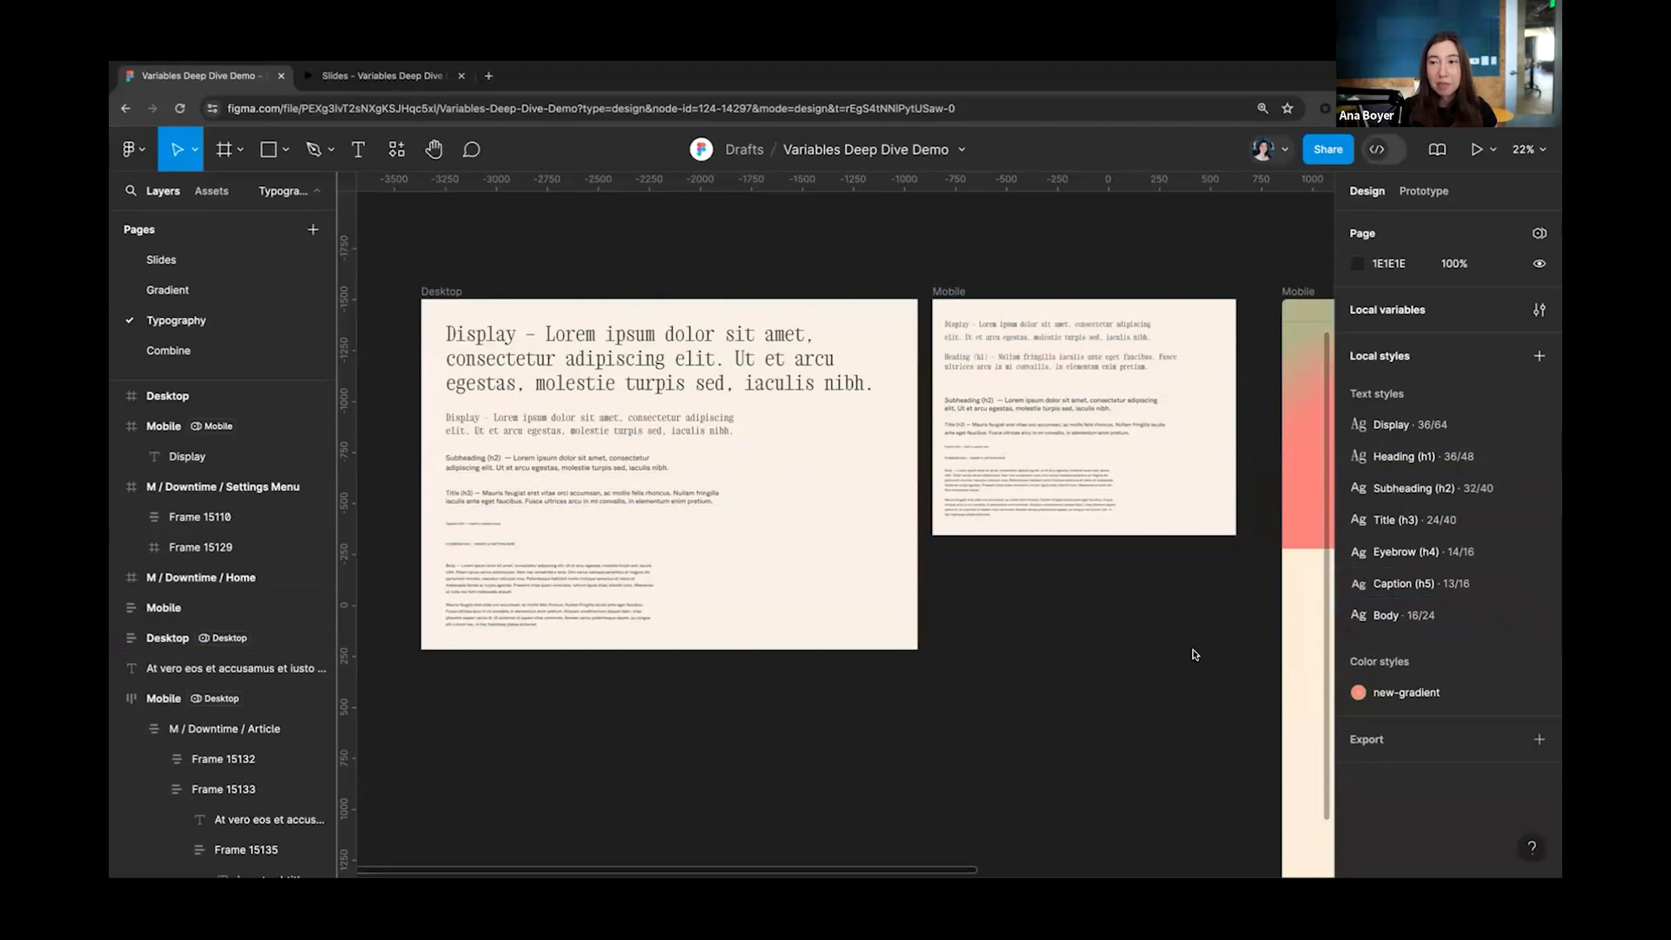
Step: View the Mobile and Desktop modes of the Semantic: Typography collection and close the local variables
click(1538, 309)
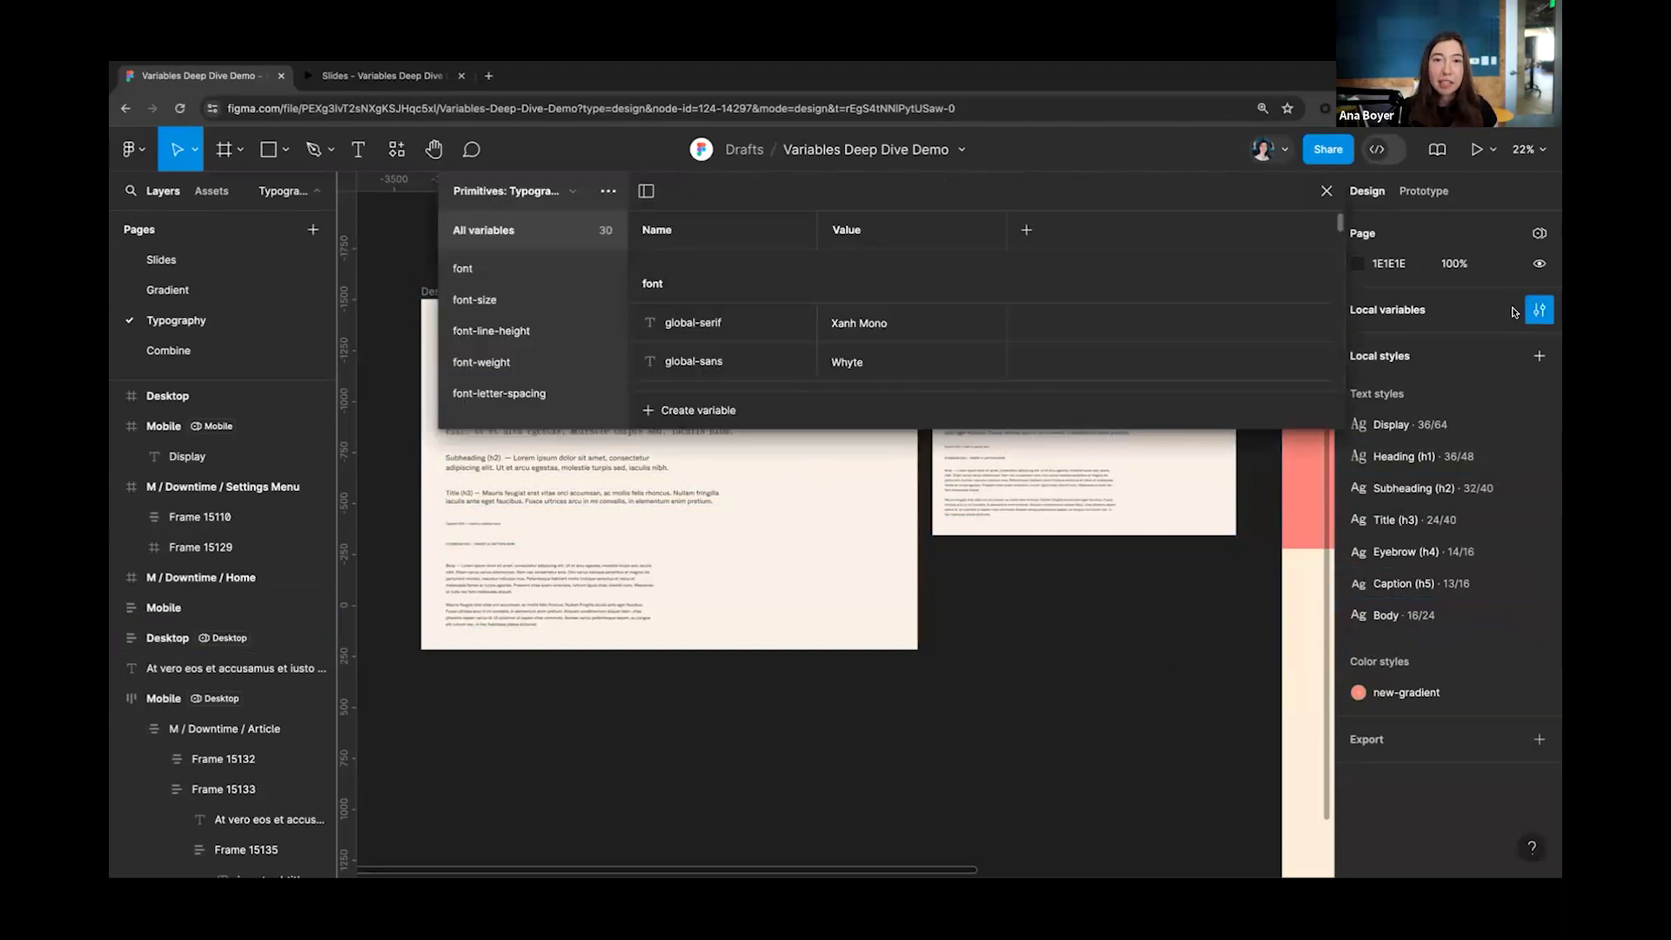
click(553, 196)
click(543, 287)
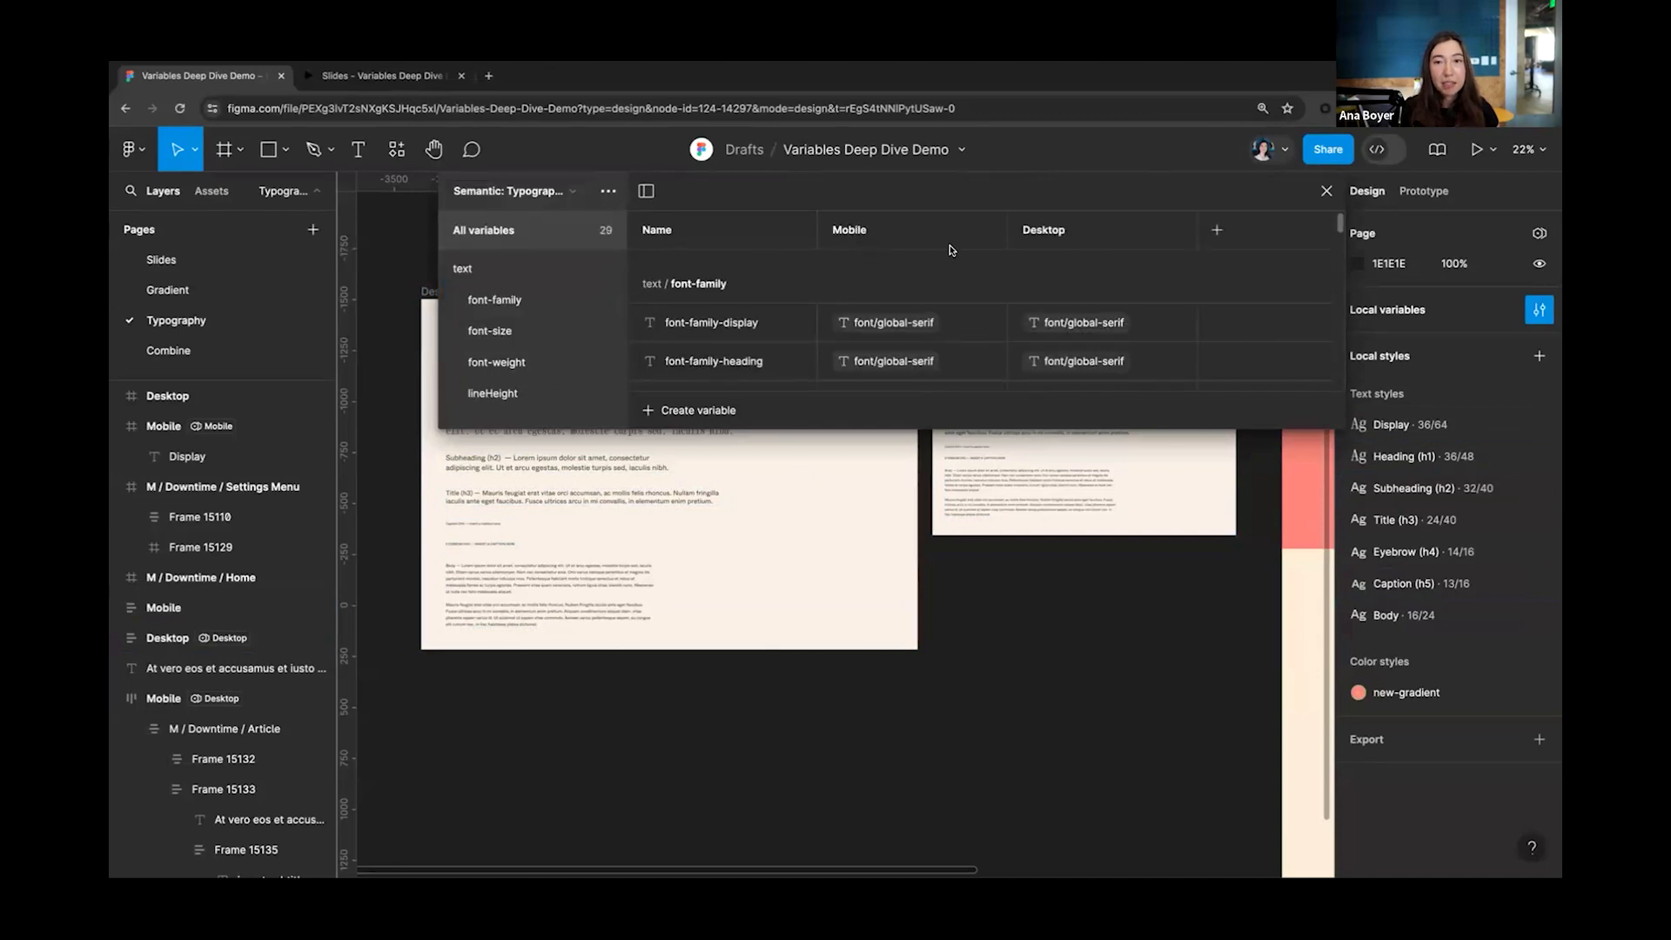
click(1326, 191)
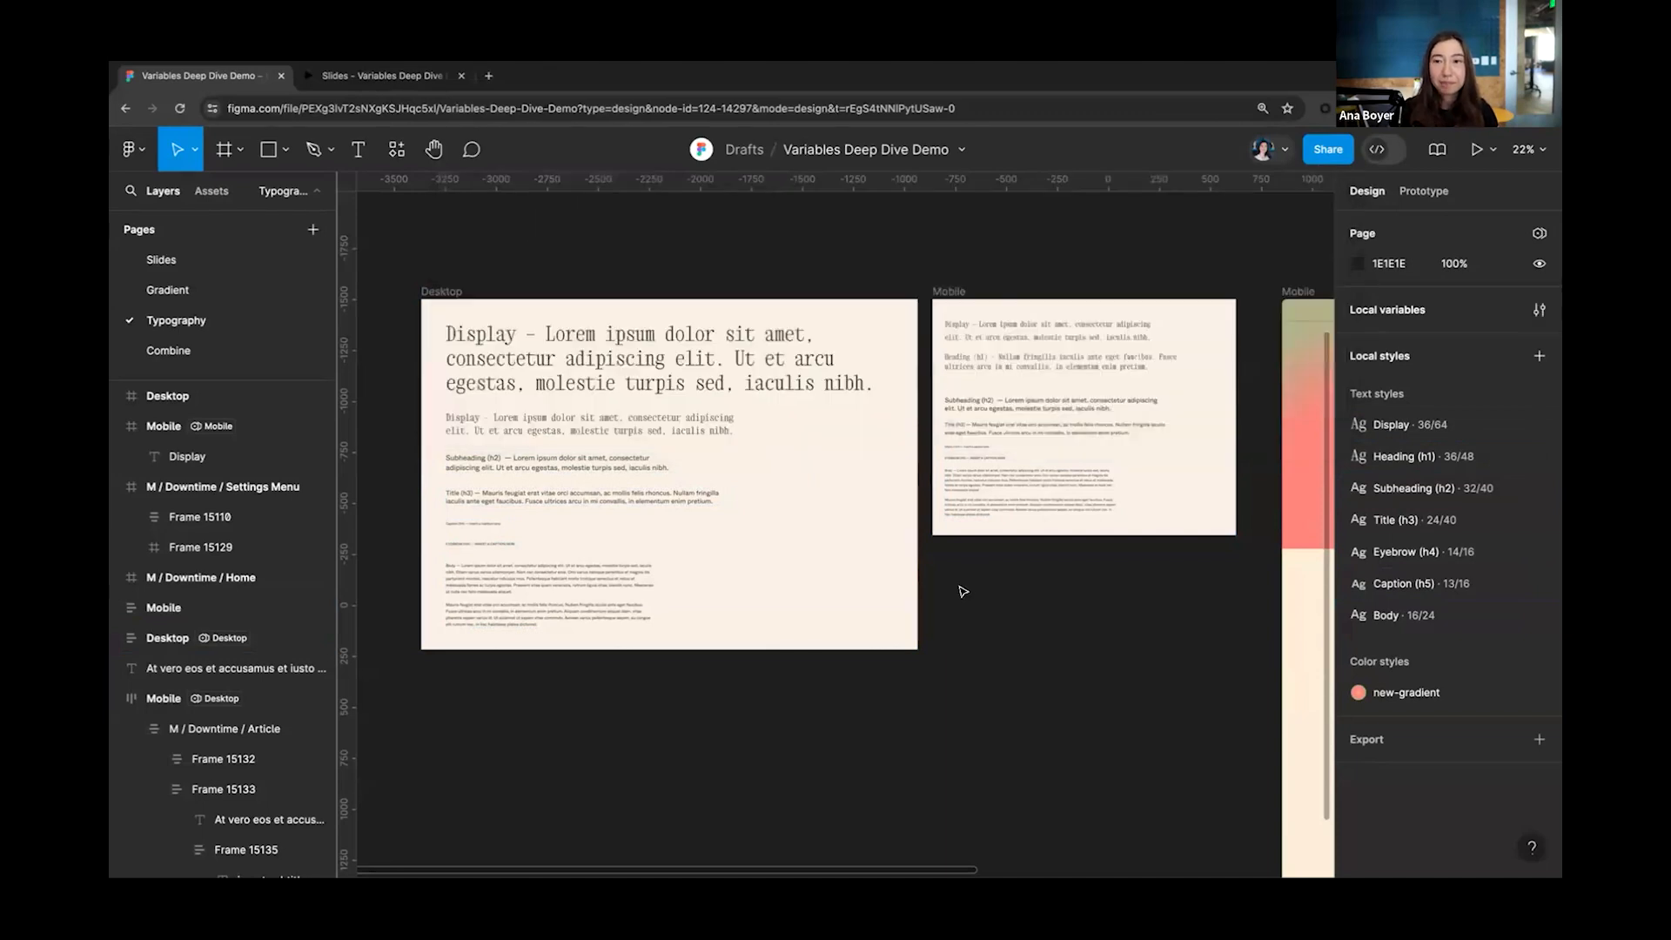
Step: Duplicate the frame with the subtitle and body text in the narrow mobile article
scroll(964, 592, down, 2)
scroll(963, 591, right, 9)
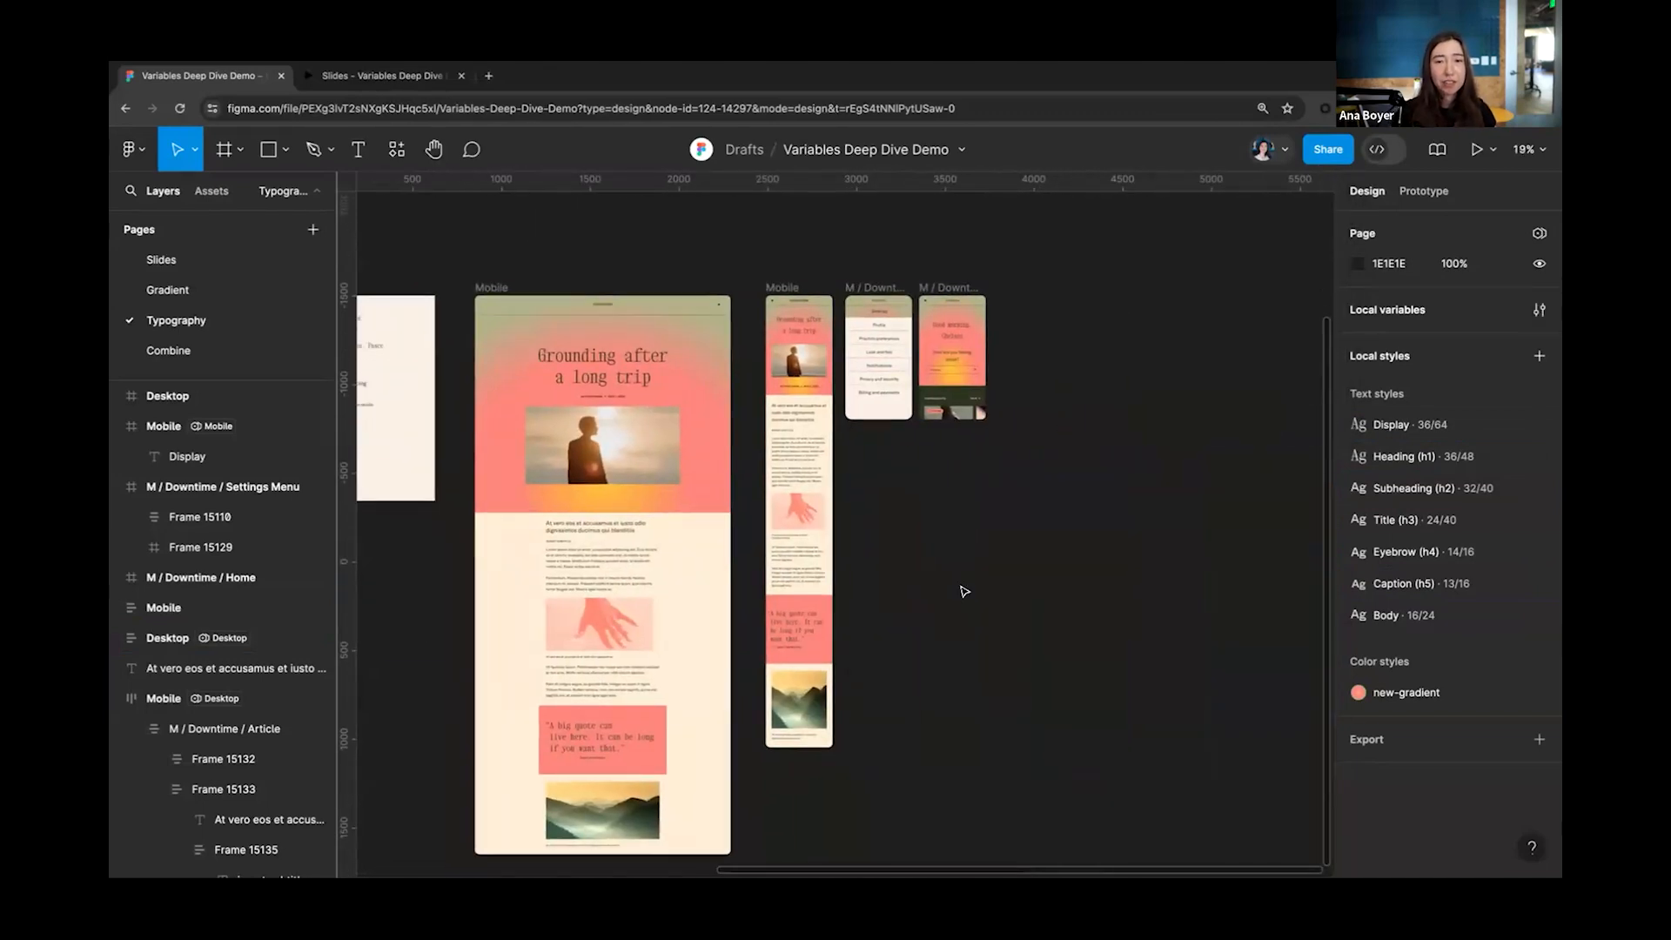
scroll(719, 468, up, 2)
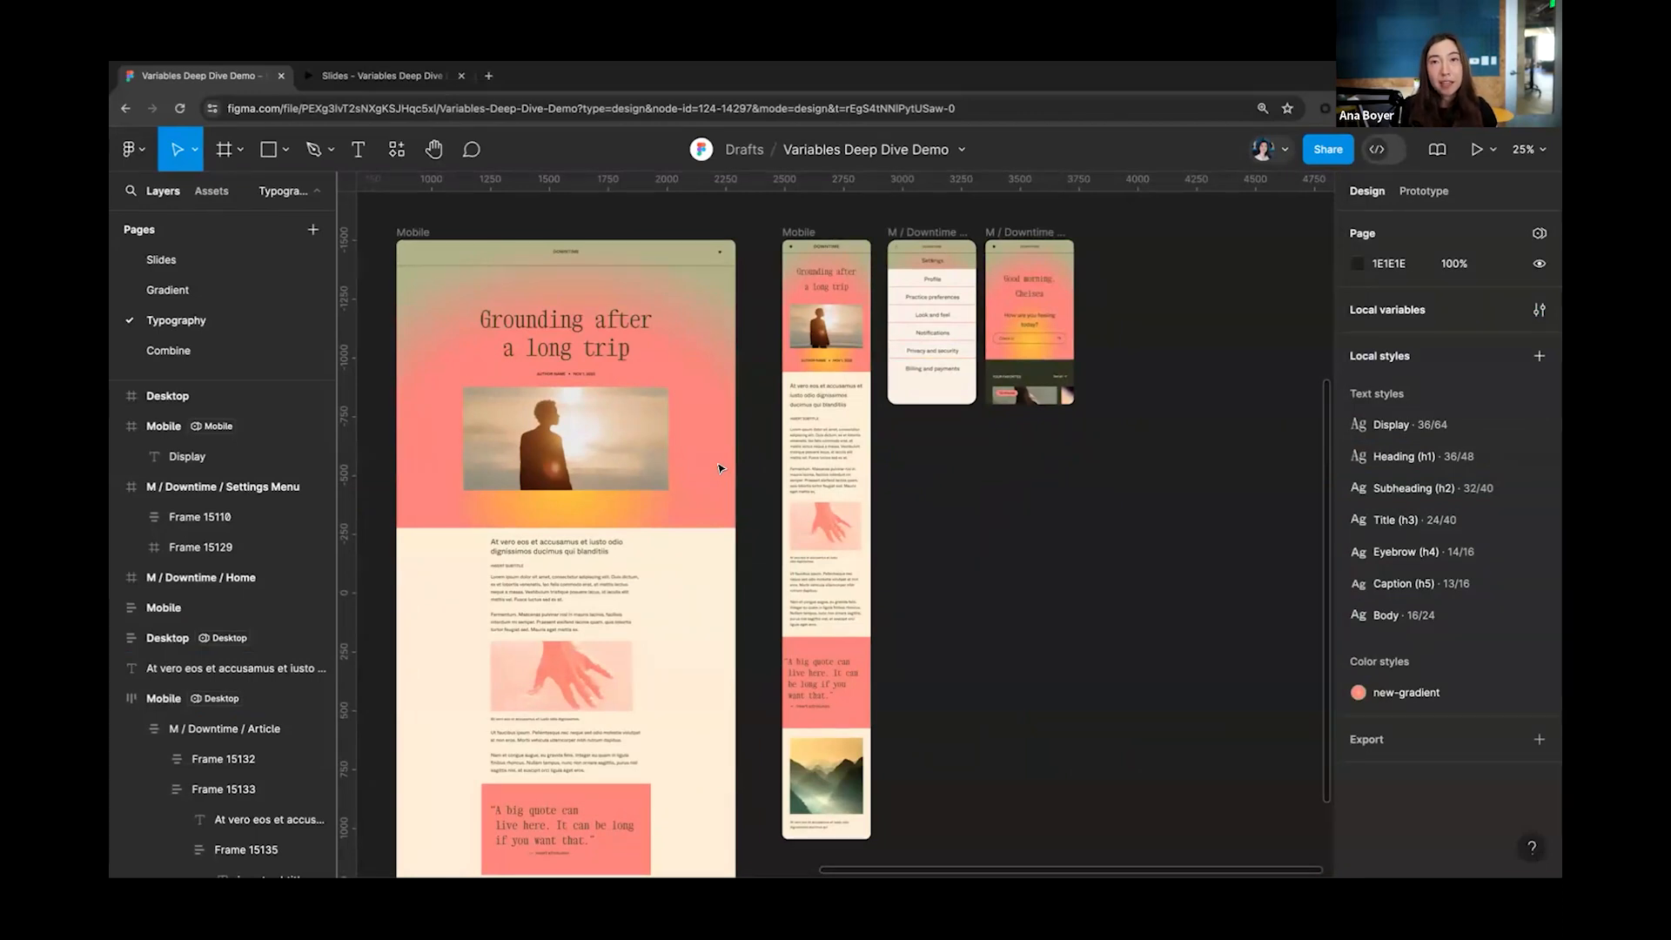
click(809, 465)
scroll(809, 462, up, 5)
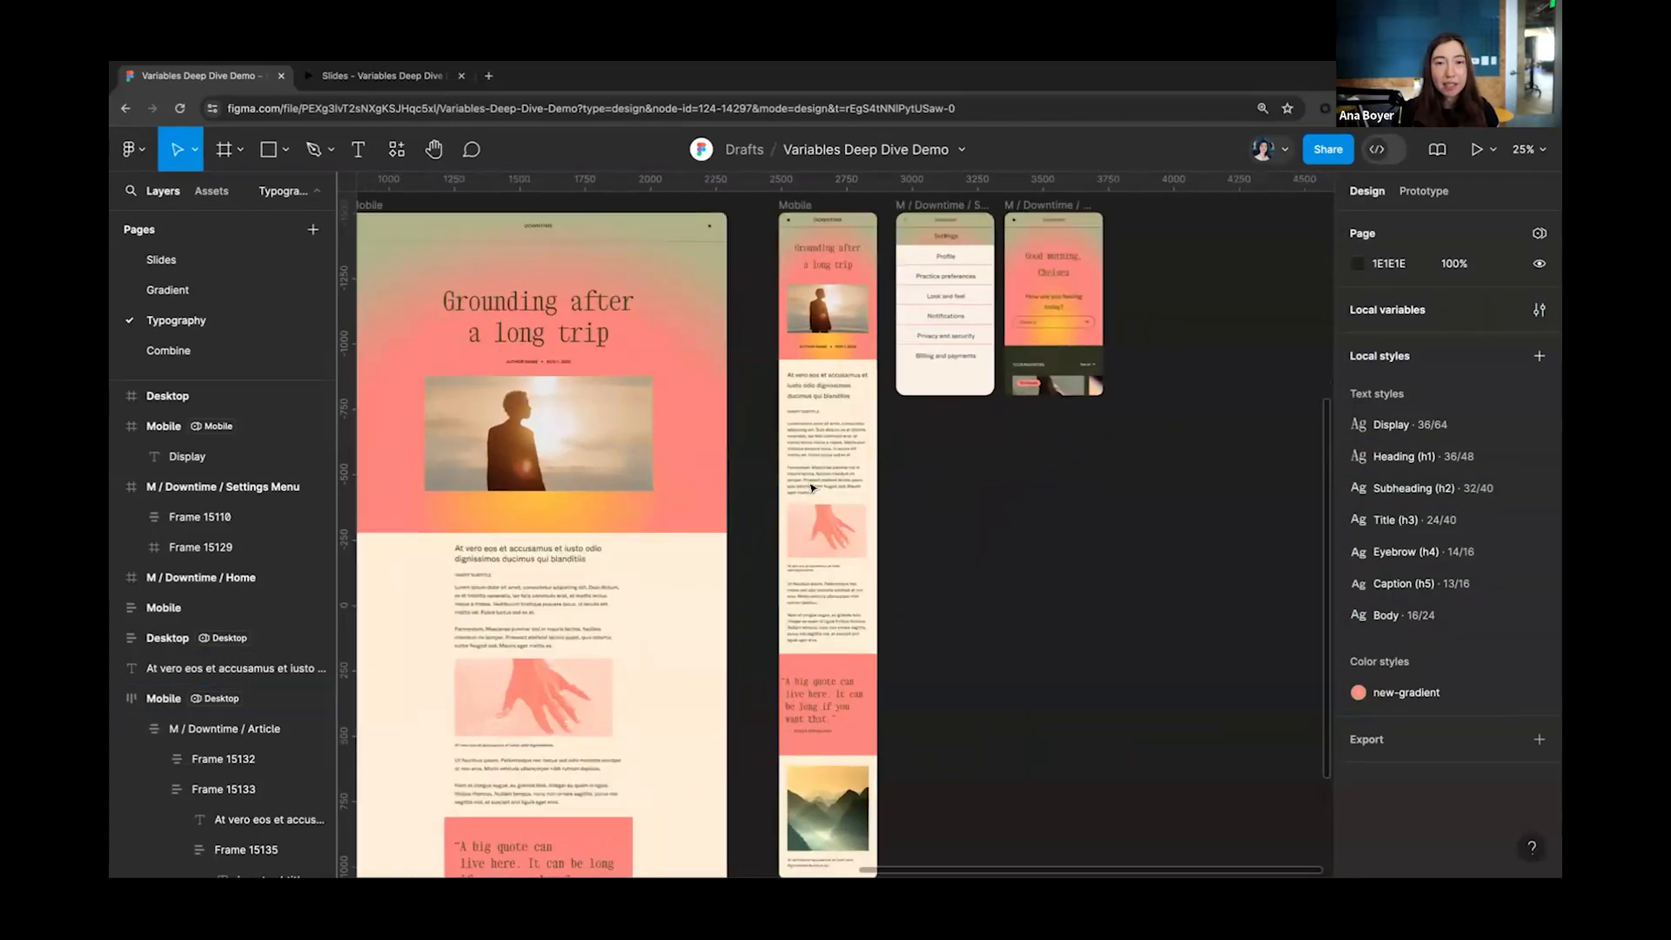
click(810, 456)
click(810, 456)
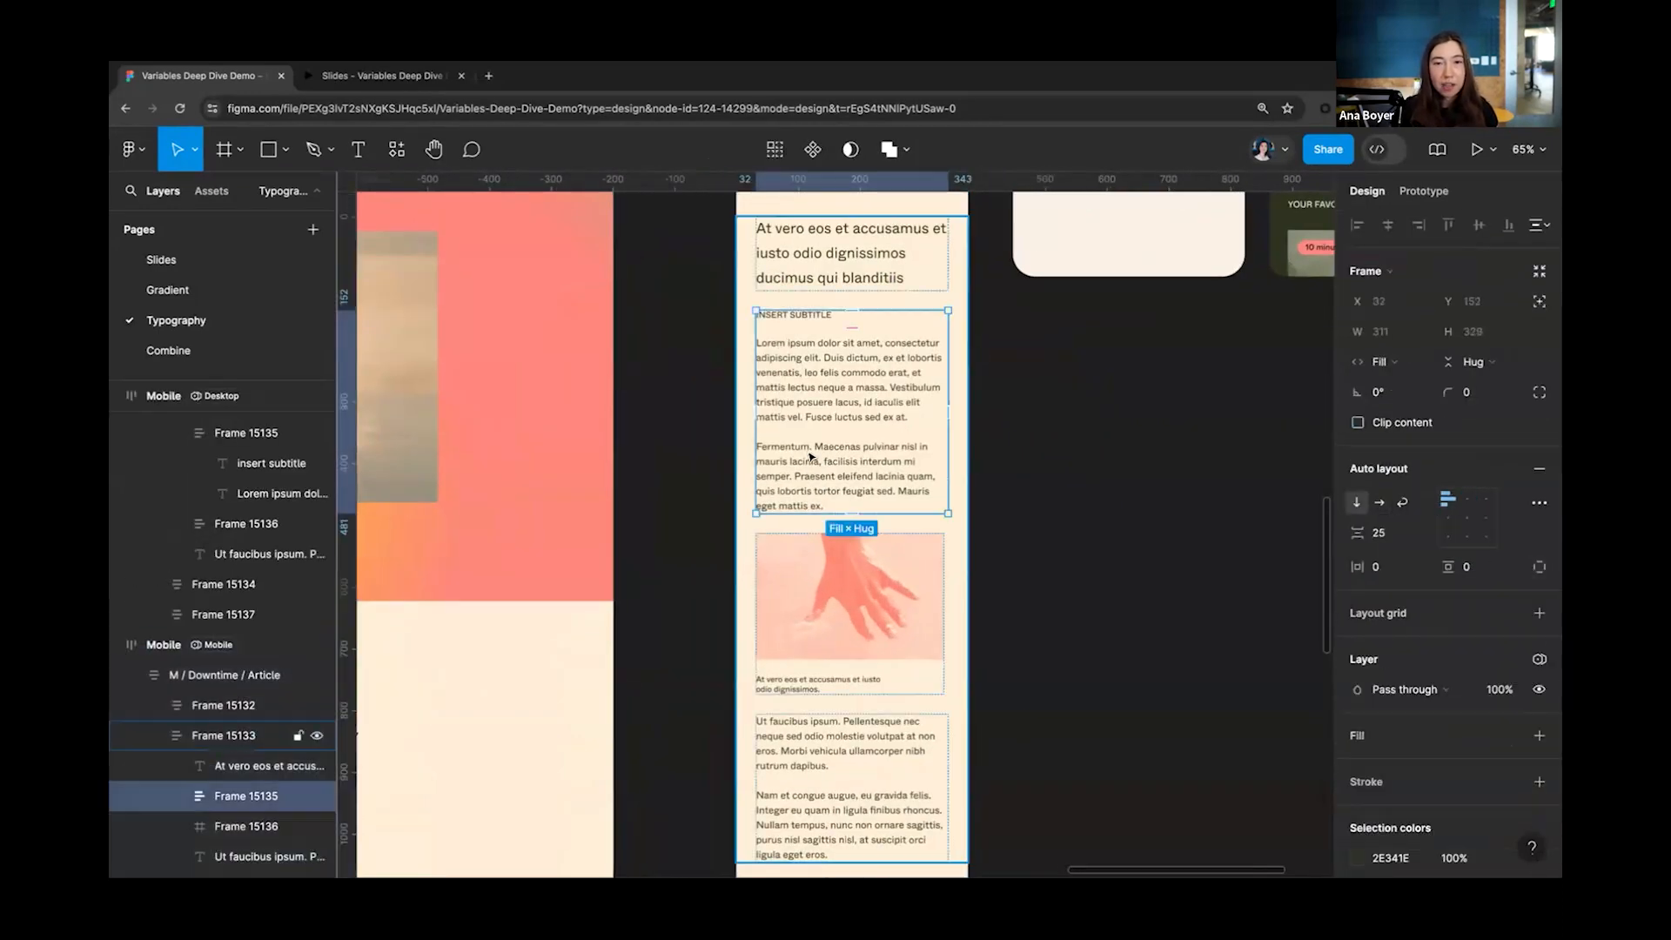
key(ctrl+d)
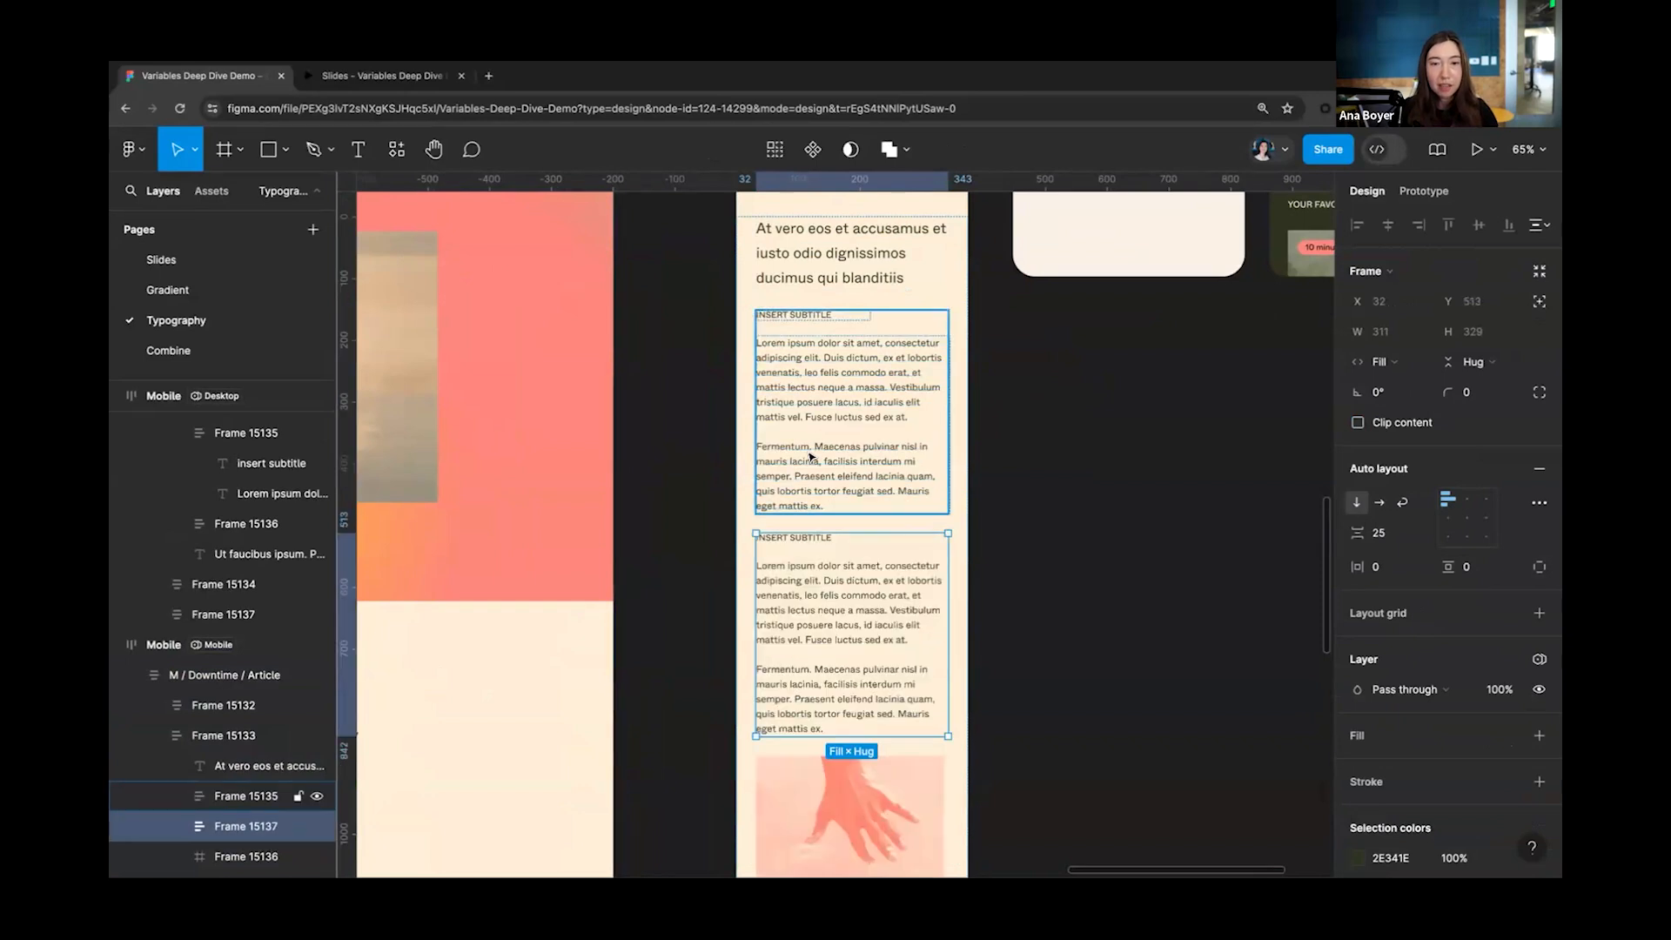
Step: Delete the second paragraph, starting with "Fermentum", from the duplicated body text in the mobile article
scroll(813, 601, down, 3)
double_click(806, 548)
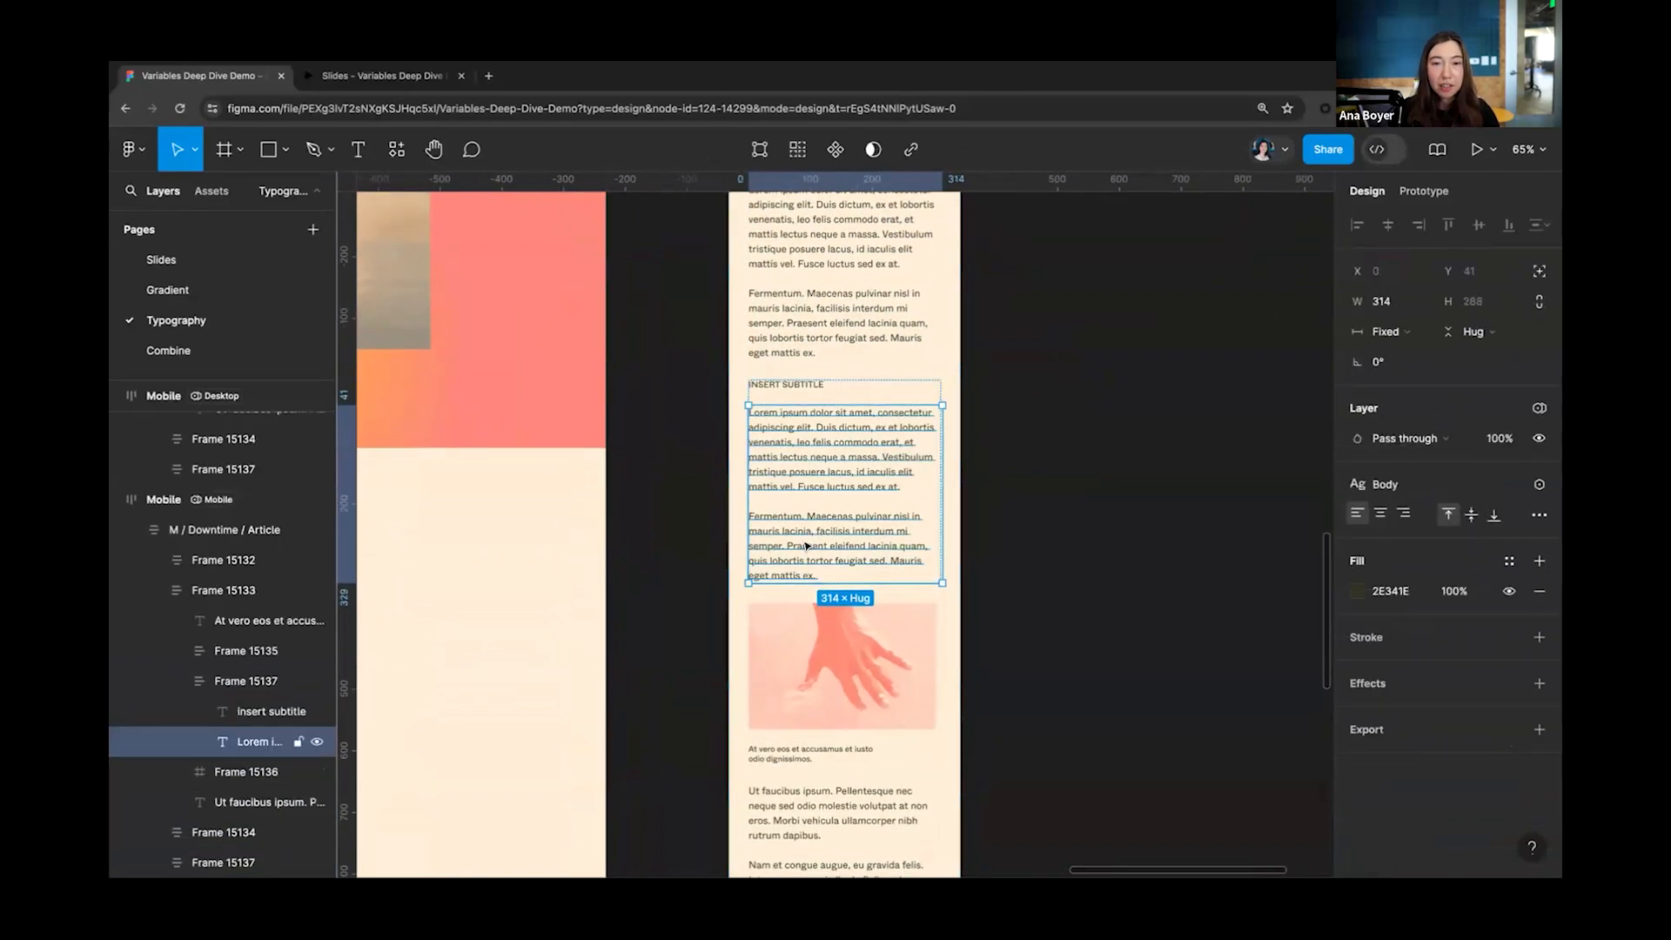
double_click(806, 548)
click(899, 515)
drag(901, 488, 922, 576)
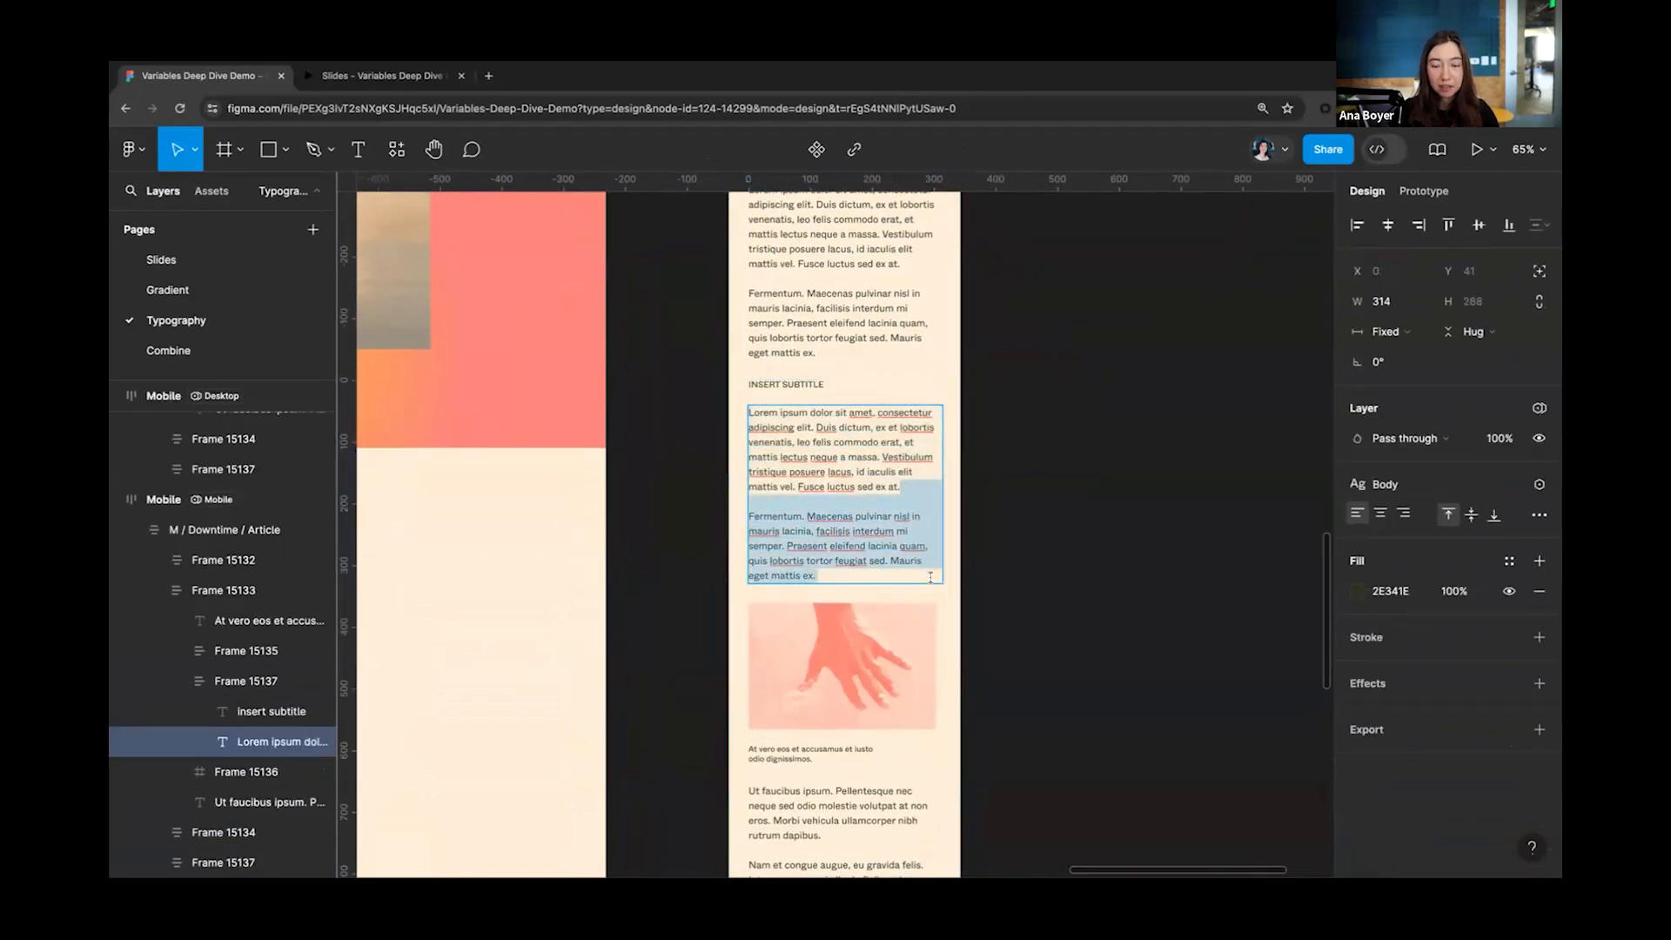
key(BackSpace)
key(Escape)
click(1052, 540)
Step: Copy the shortened subtitle and body section from the mobile article and paste it after the matching section in the wide desktop article
double_click(789, 475)
double_click(789, 475)
double_click(789, 475)
scroll(789, 475, down, 3)
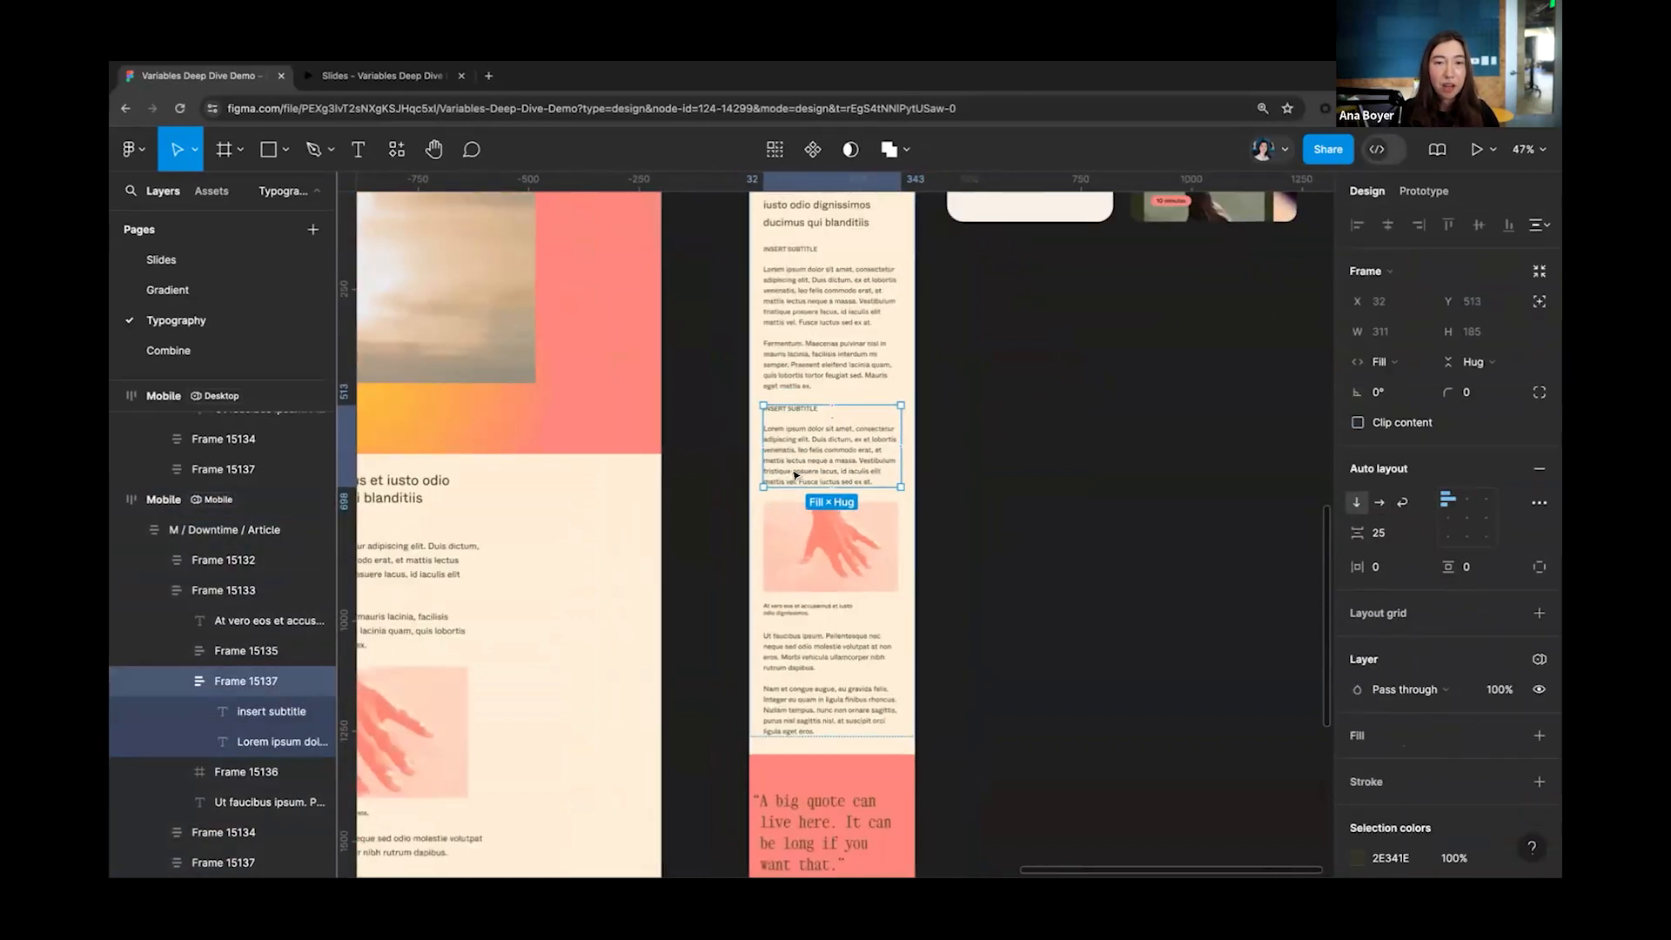
scroll(789, 475, left, 5)
double_click(746, 591)
double_click(745, 590)
double_click(746, 591)
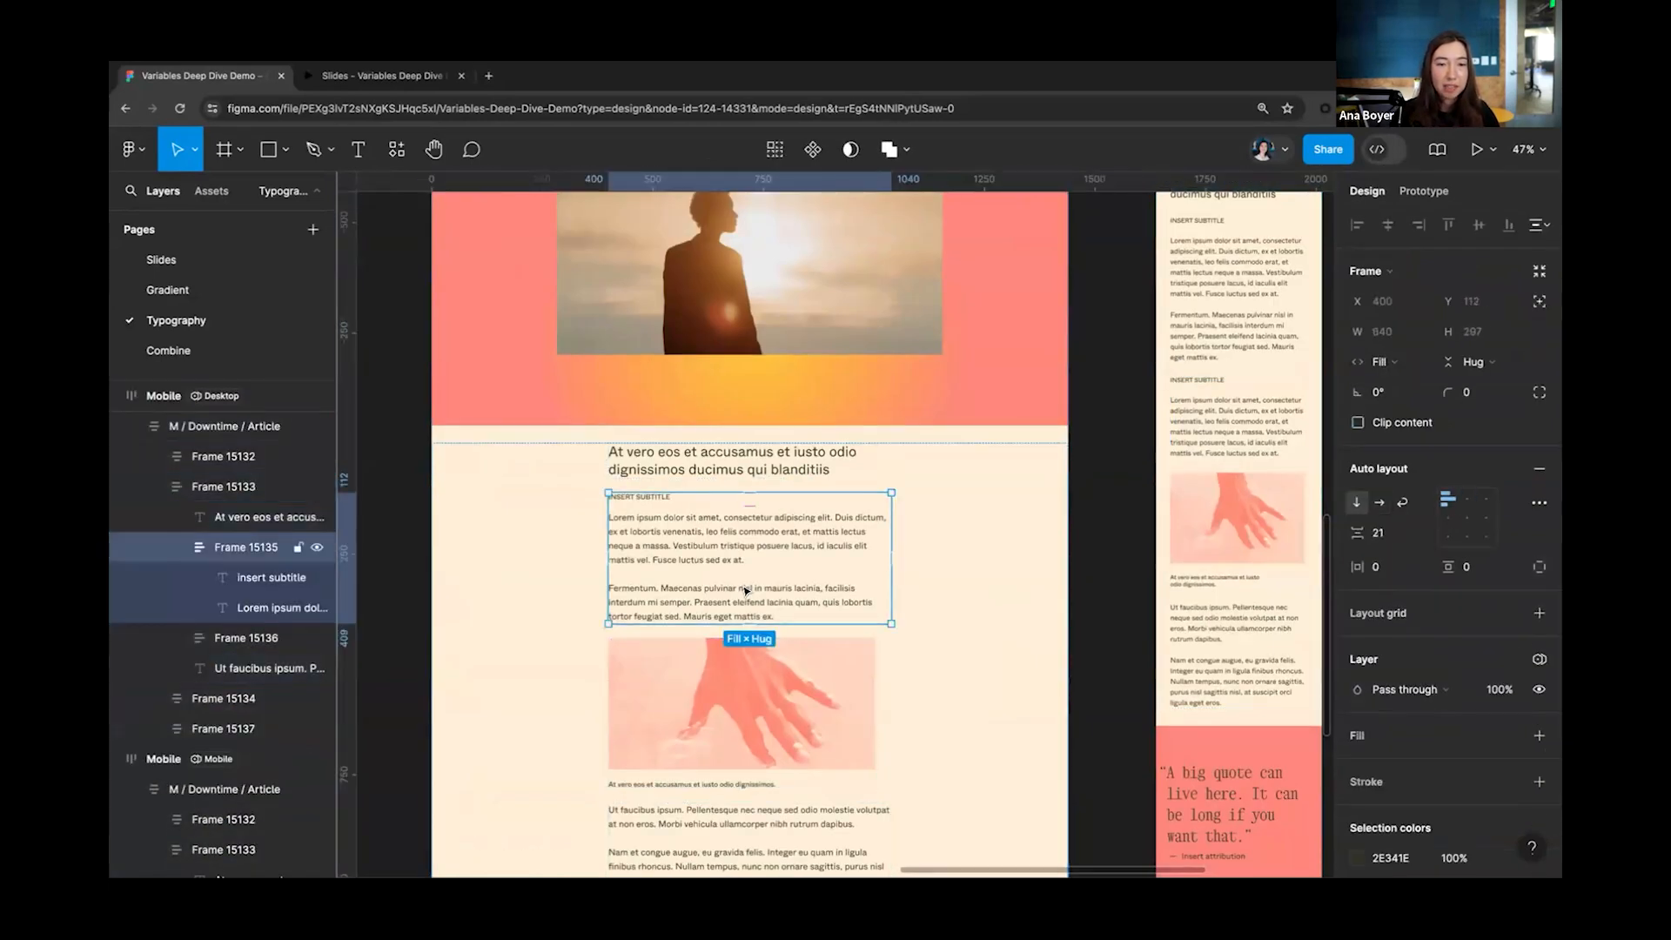
key(ctrl+d)
scroll(741, 585, down, 1)
Step: Examine the pasted subtitle and body section in the wide desktop article and compare the desktop and mobile layouts
click(677, 664)
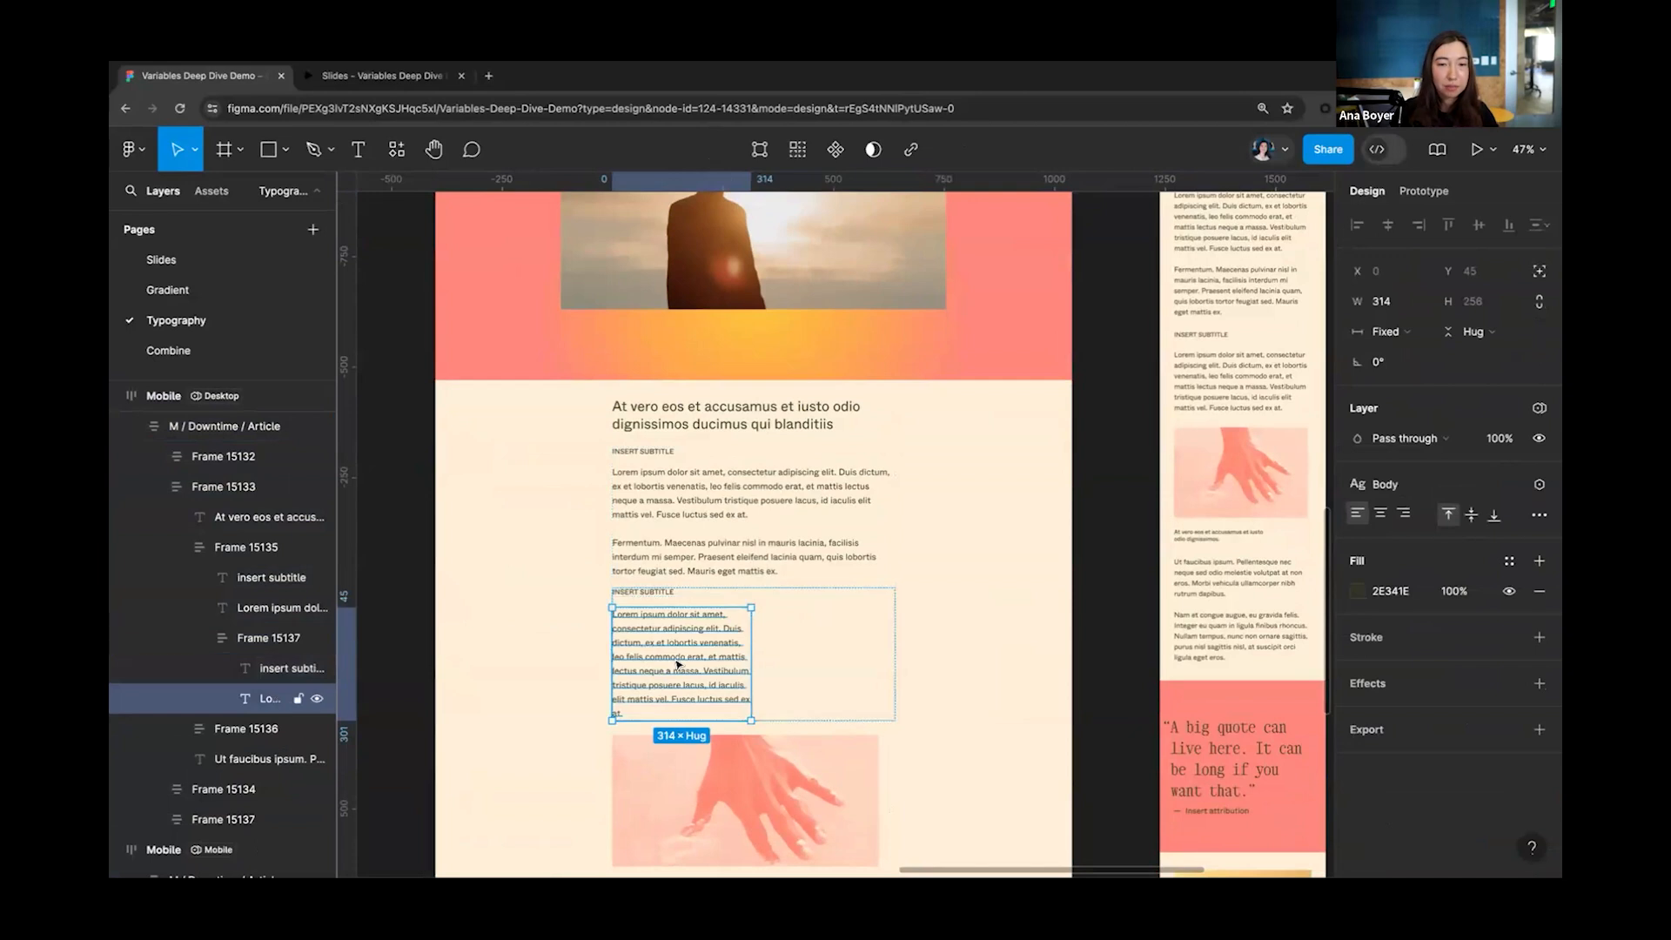
click(908, 584)
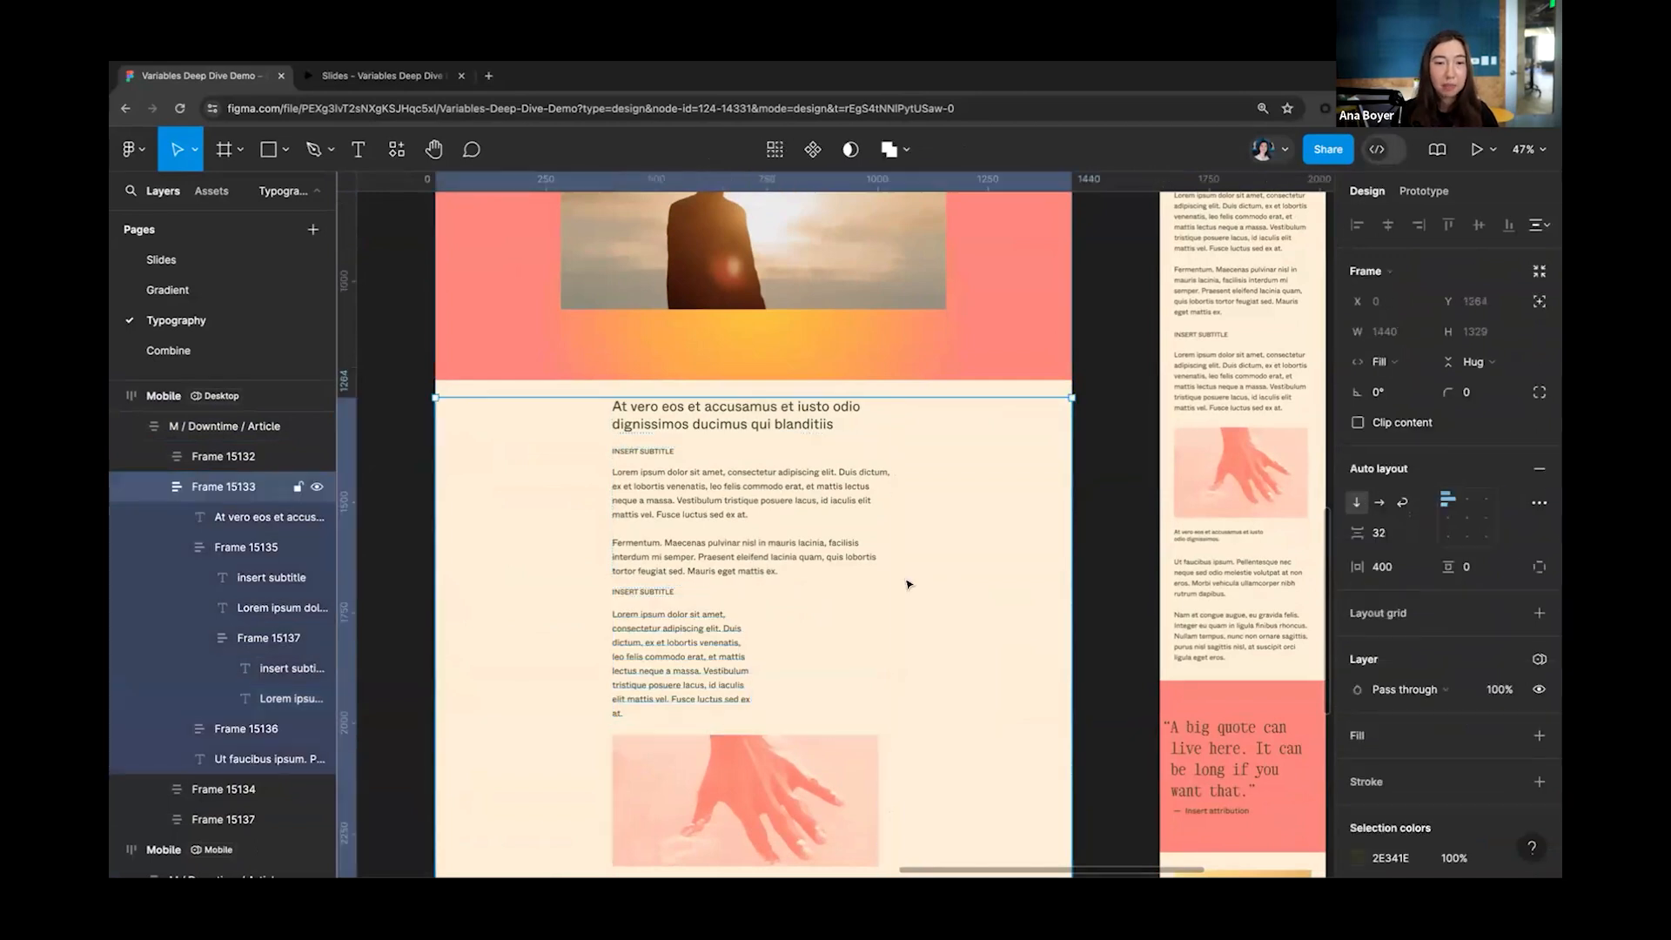
scroll(1162, 534, down, 1)
scroll(1162, 535, right, 1)
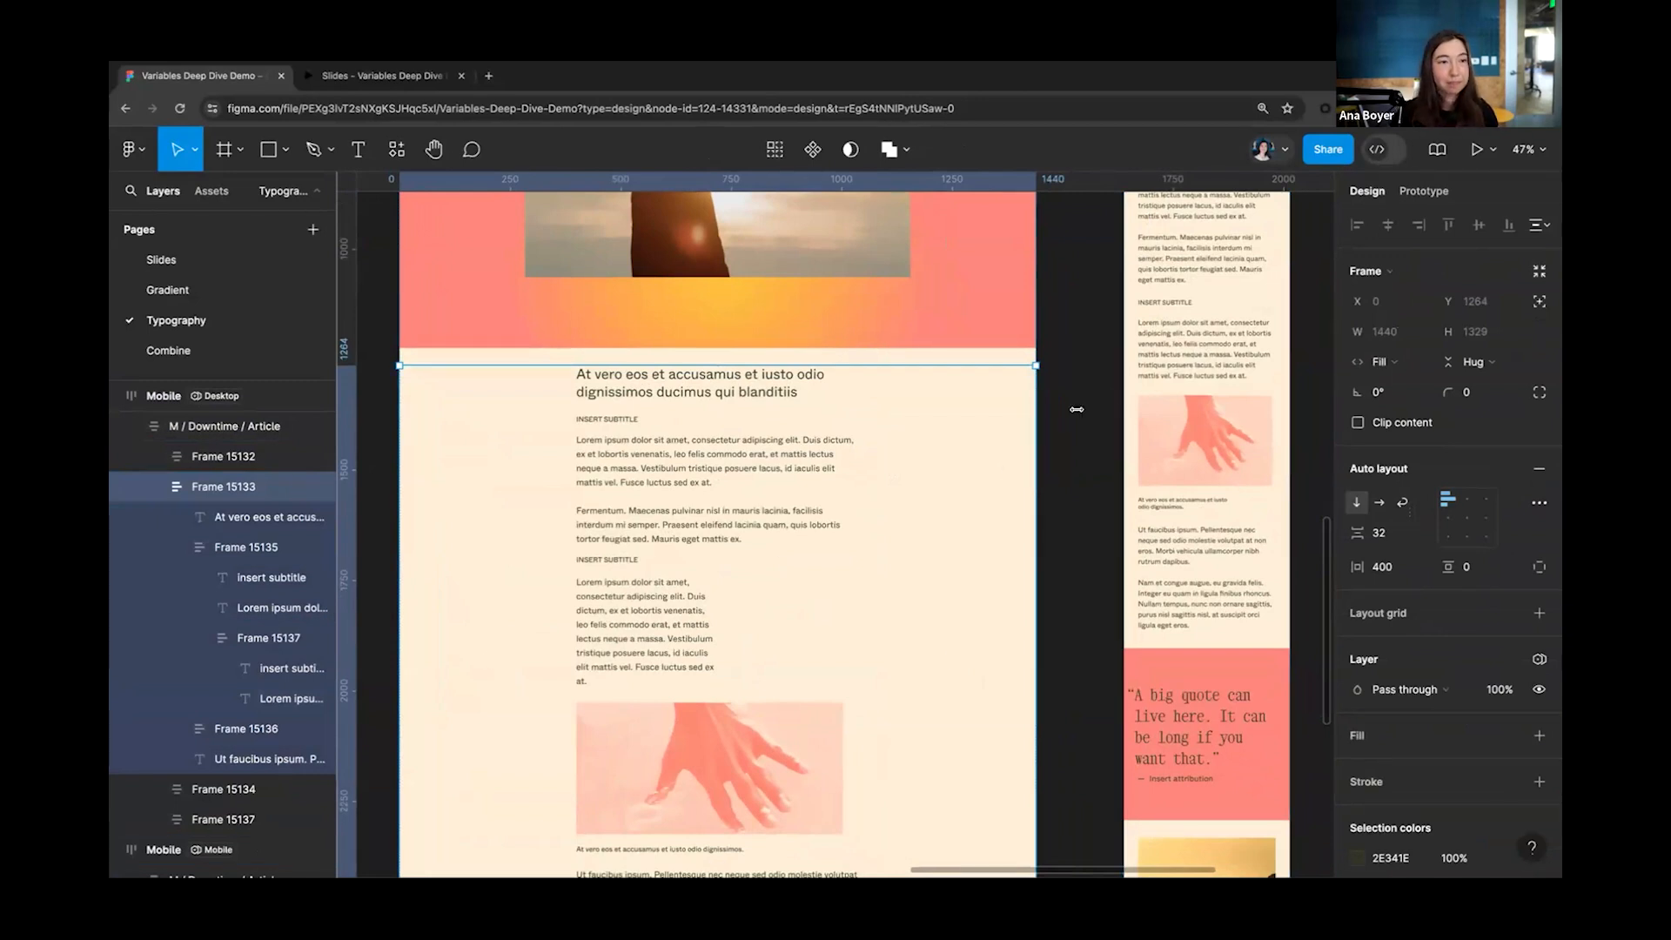
scroll(985, 492, down, 5)
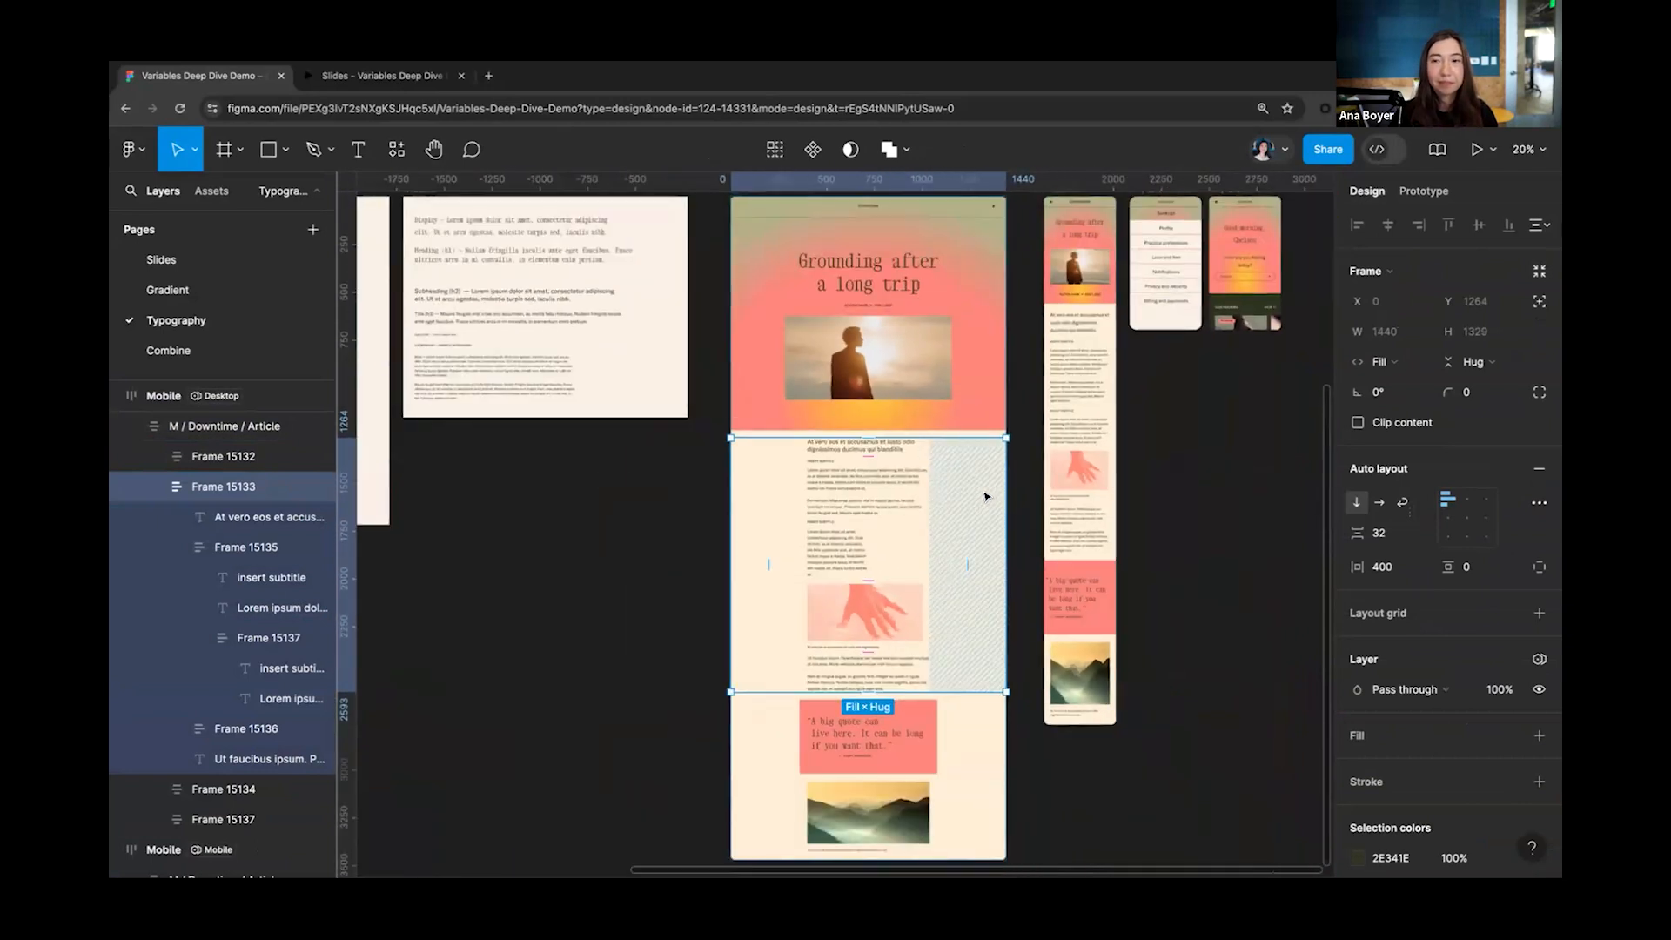
scroll(986, 496, right, 4)
scroll(986, 496, up, 2)
scroll(986, 496, down, 1)
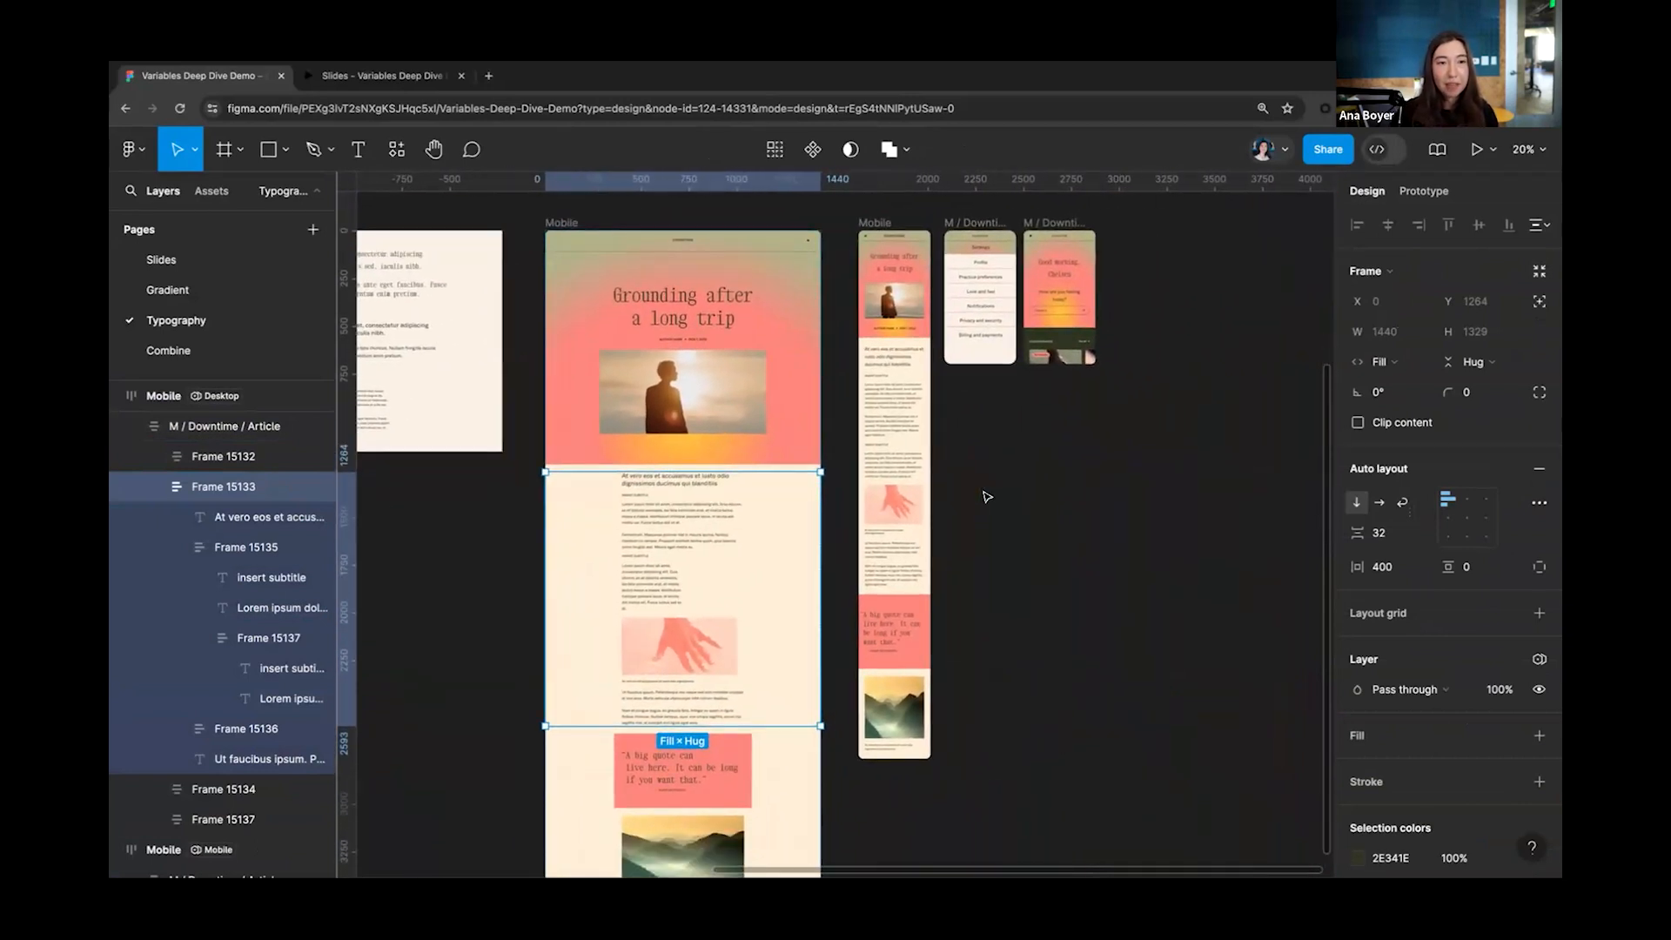
Step: Create a text style named new-display from the variable-bound Display text in the white Mobile frame
scroll(986, 496, left, 15)
scroll(986, 496, up, 10)
scroll(755, 539, up, 6)
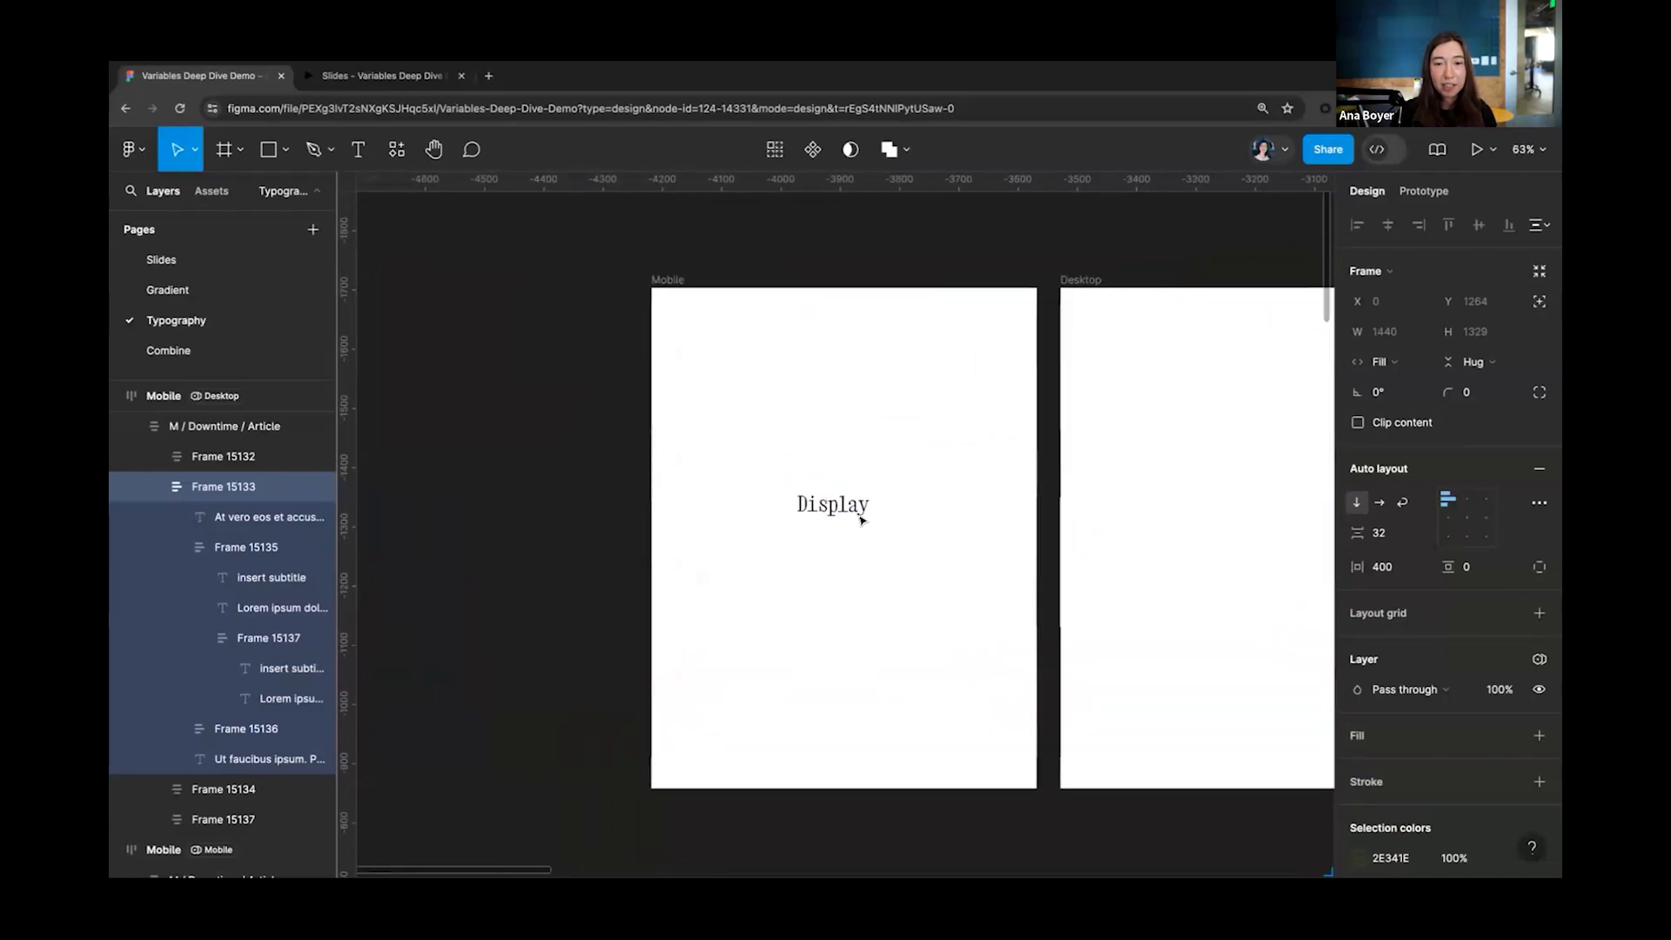
click(831, 509)
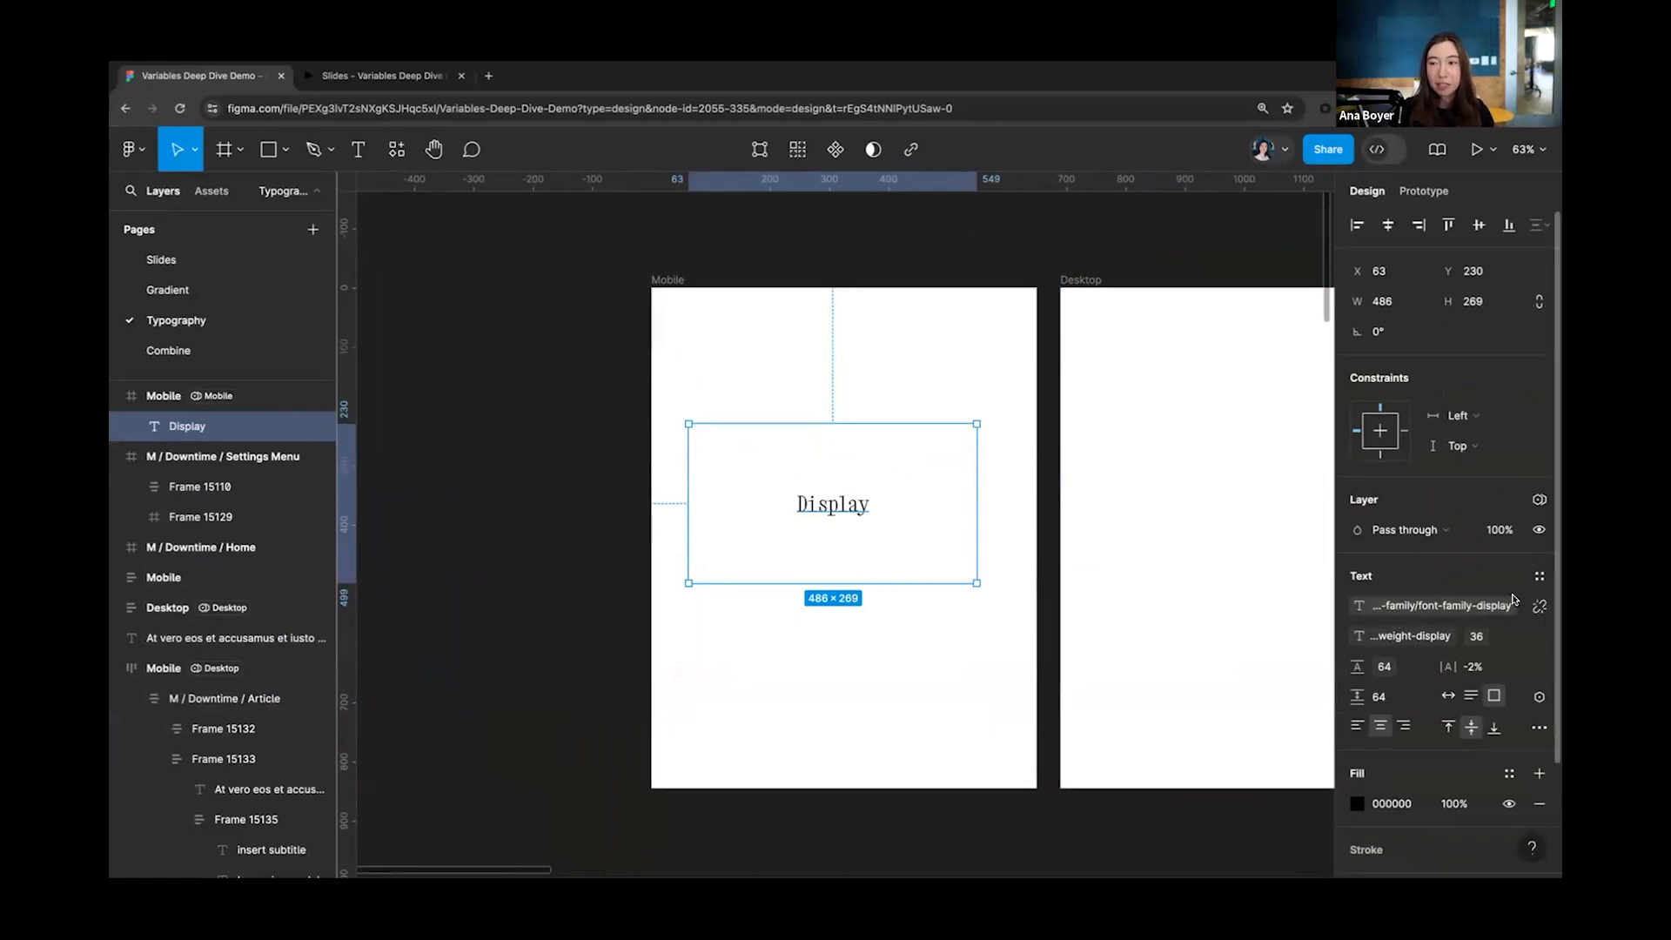
click(1537, 577)
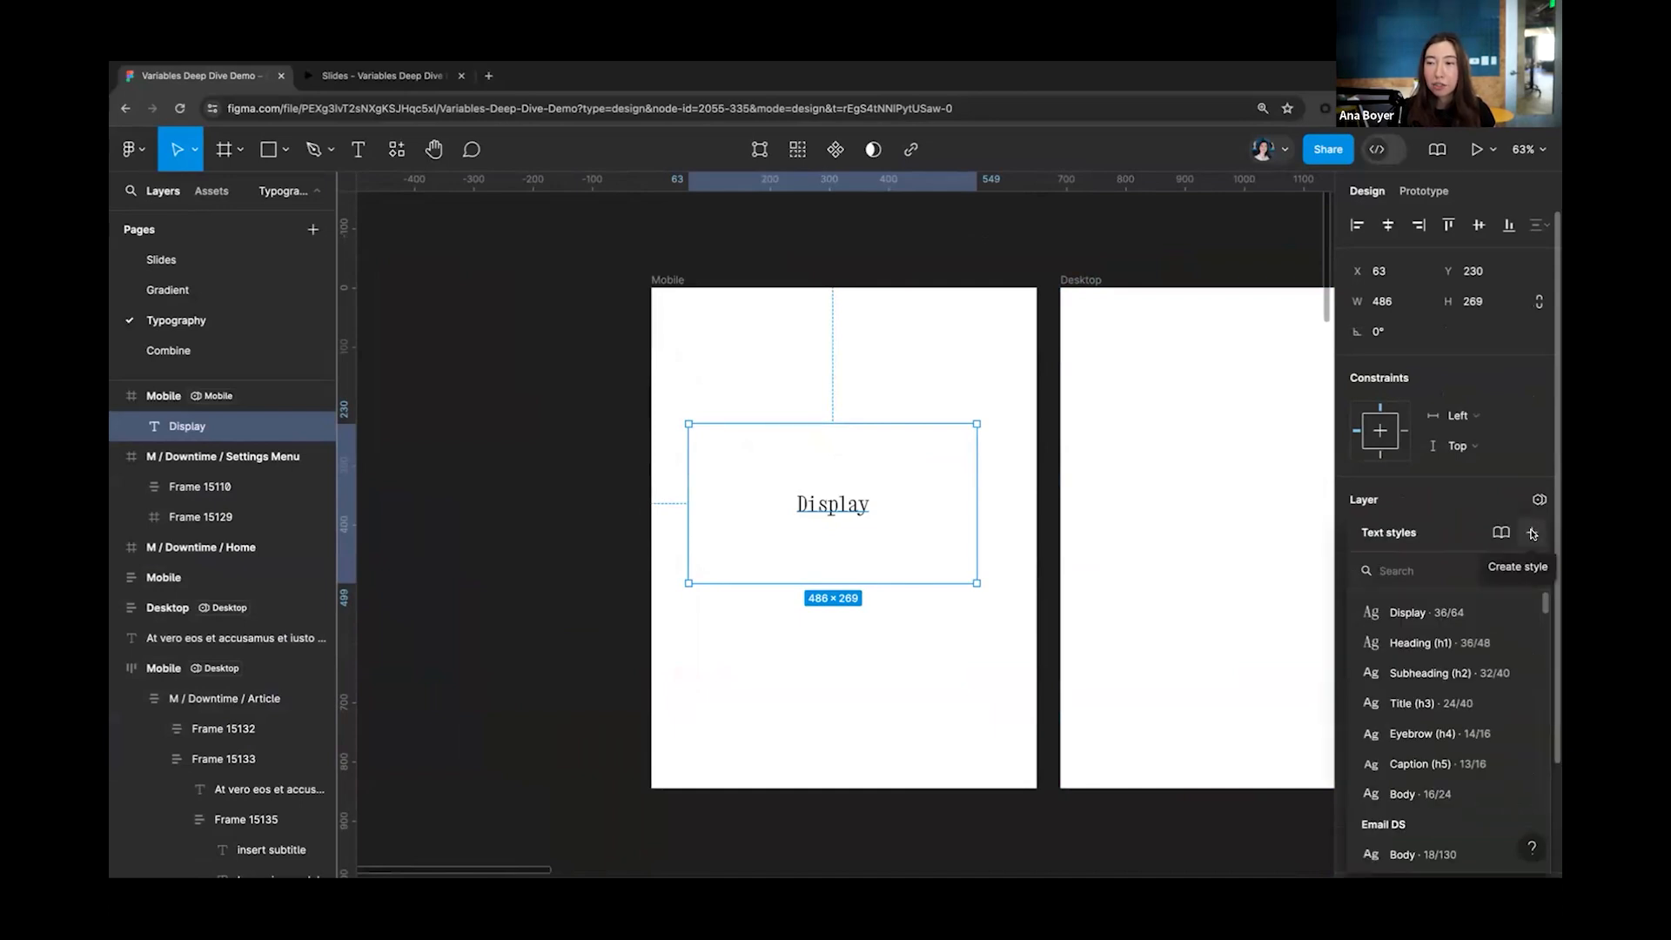
click(1533, 533)
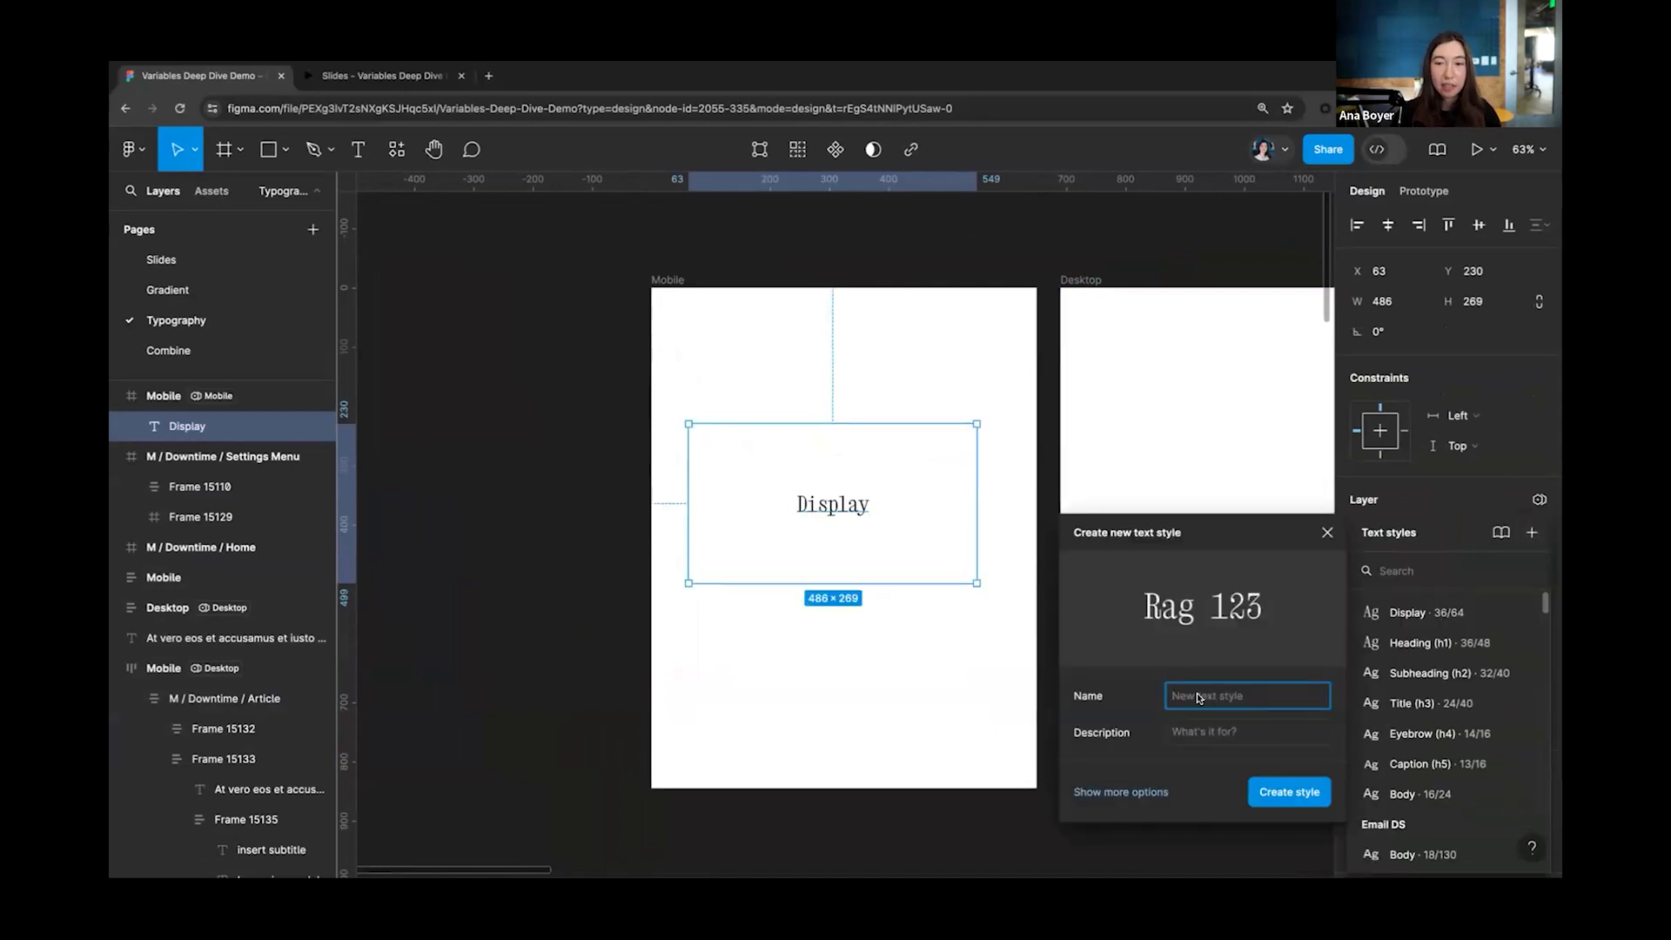
text(new-display)
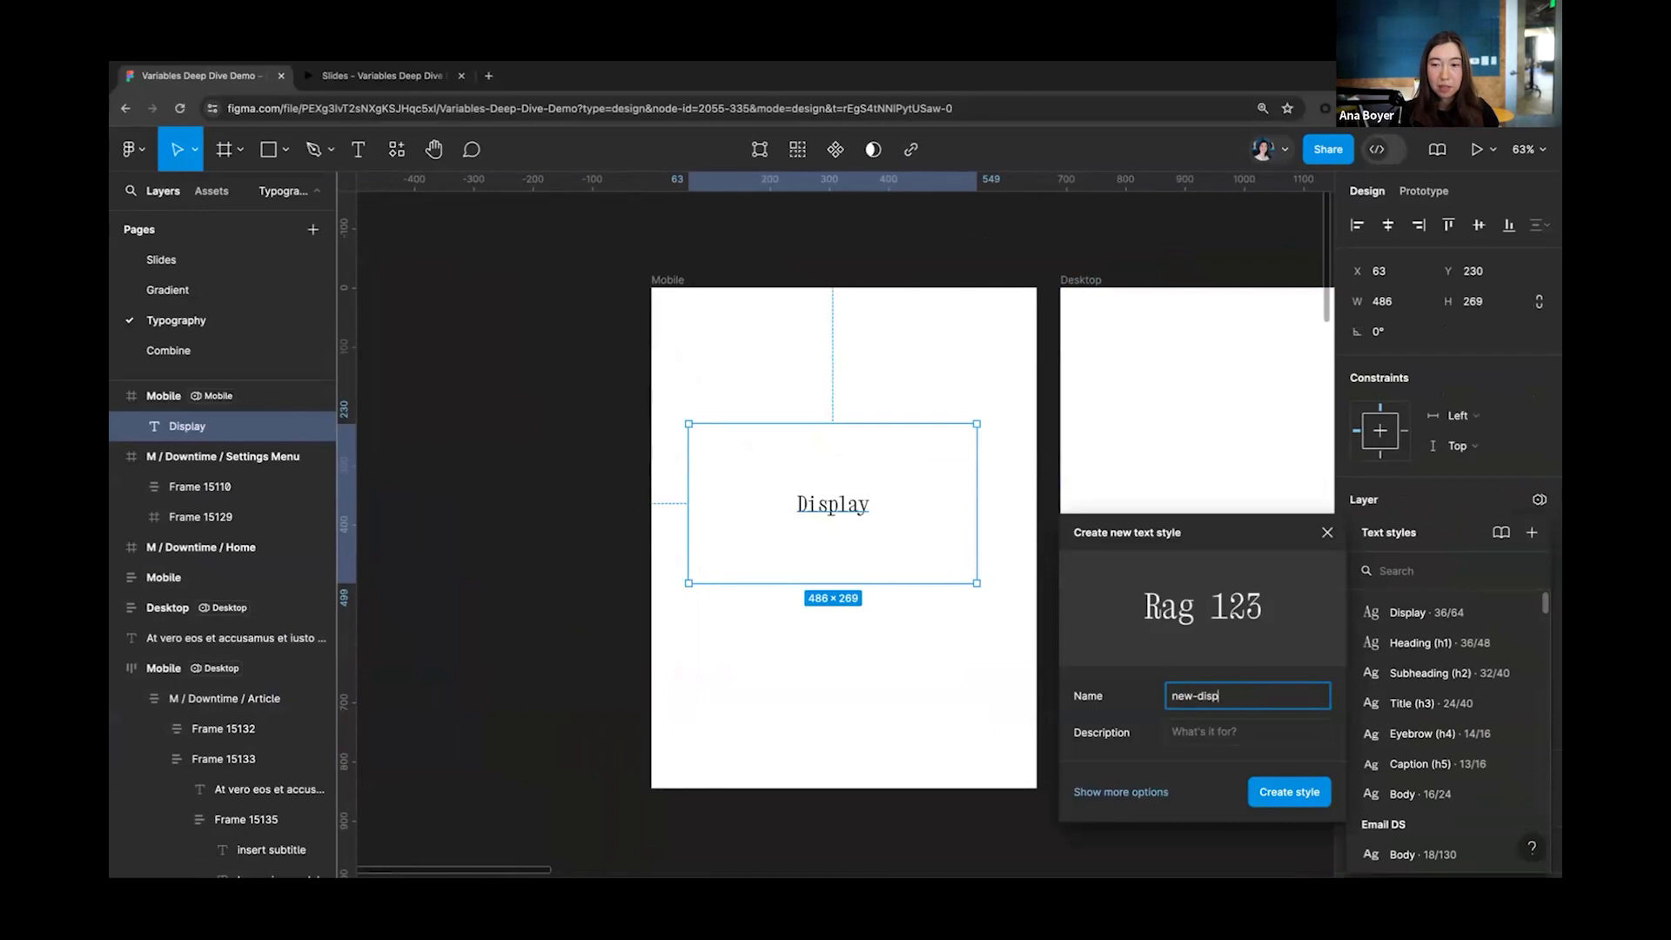
key(Return)
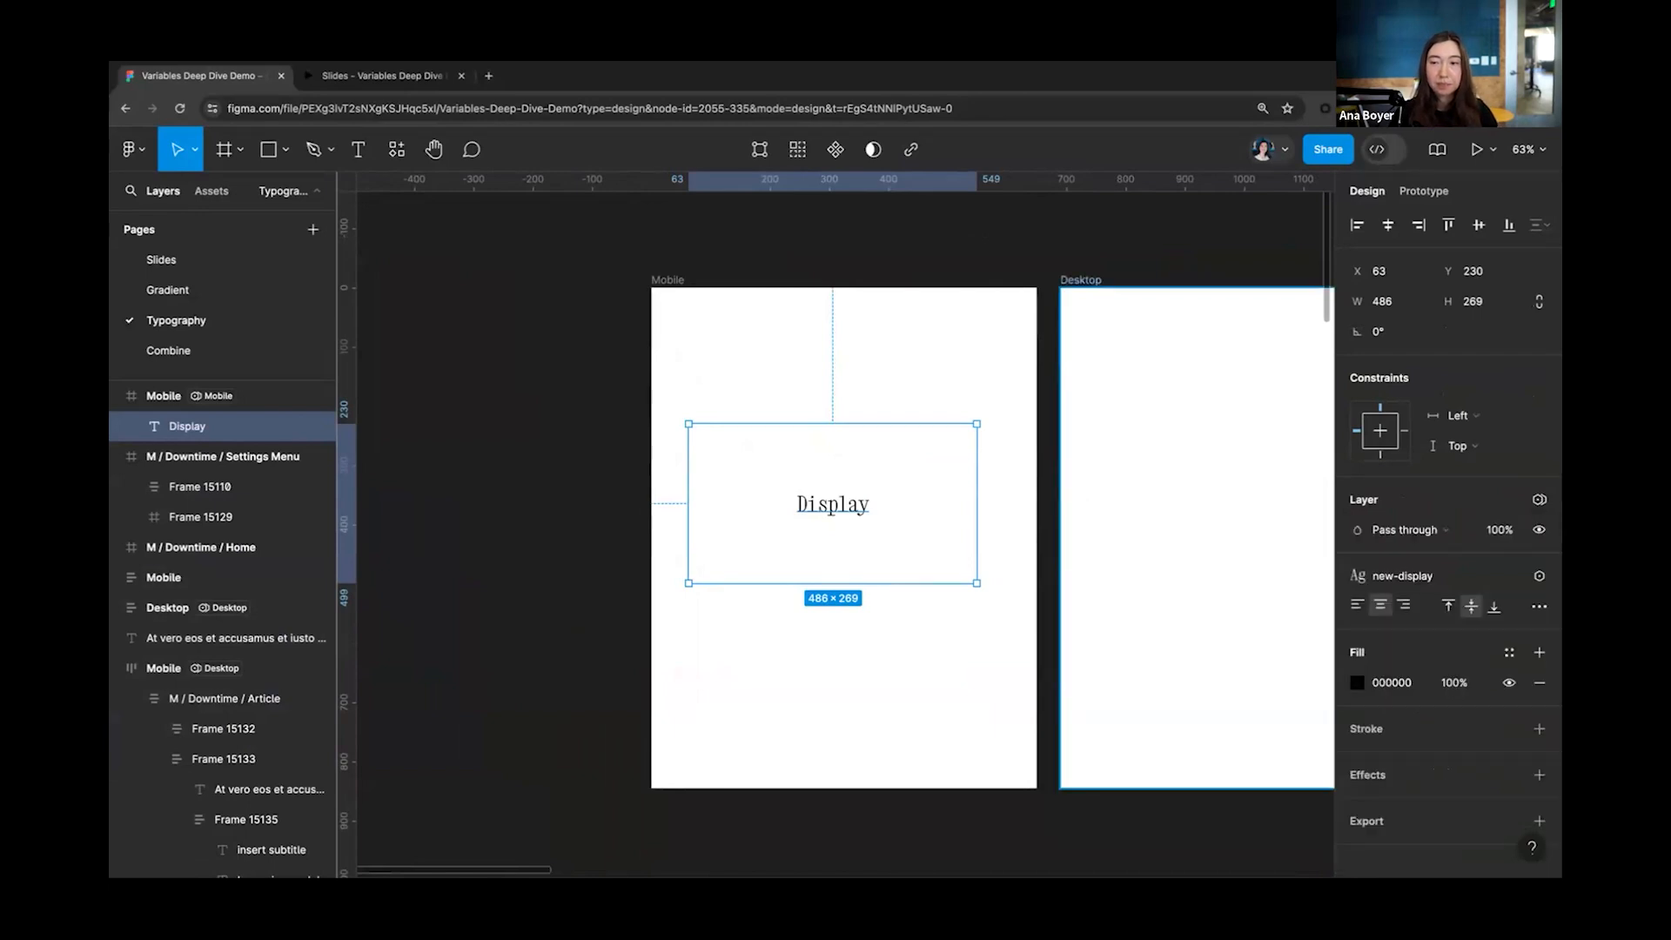
Step: Open the local Display text style for editing and examine its properties and the available font sizes
click(1027, 254)
scroll(1027, 254, right, 2)
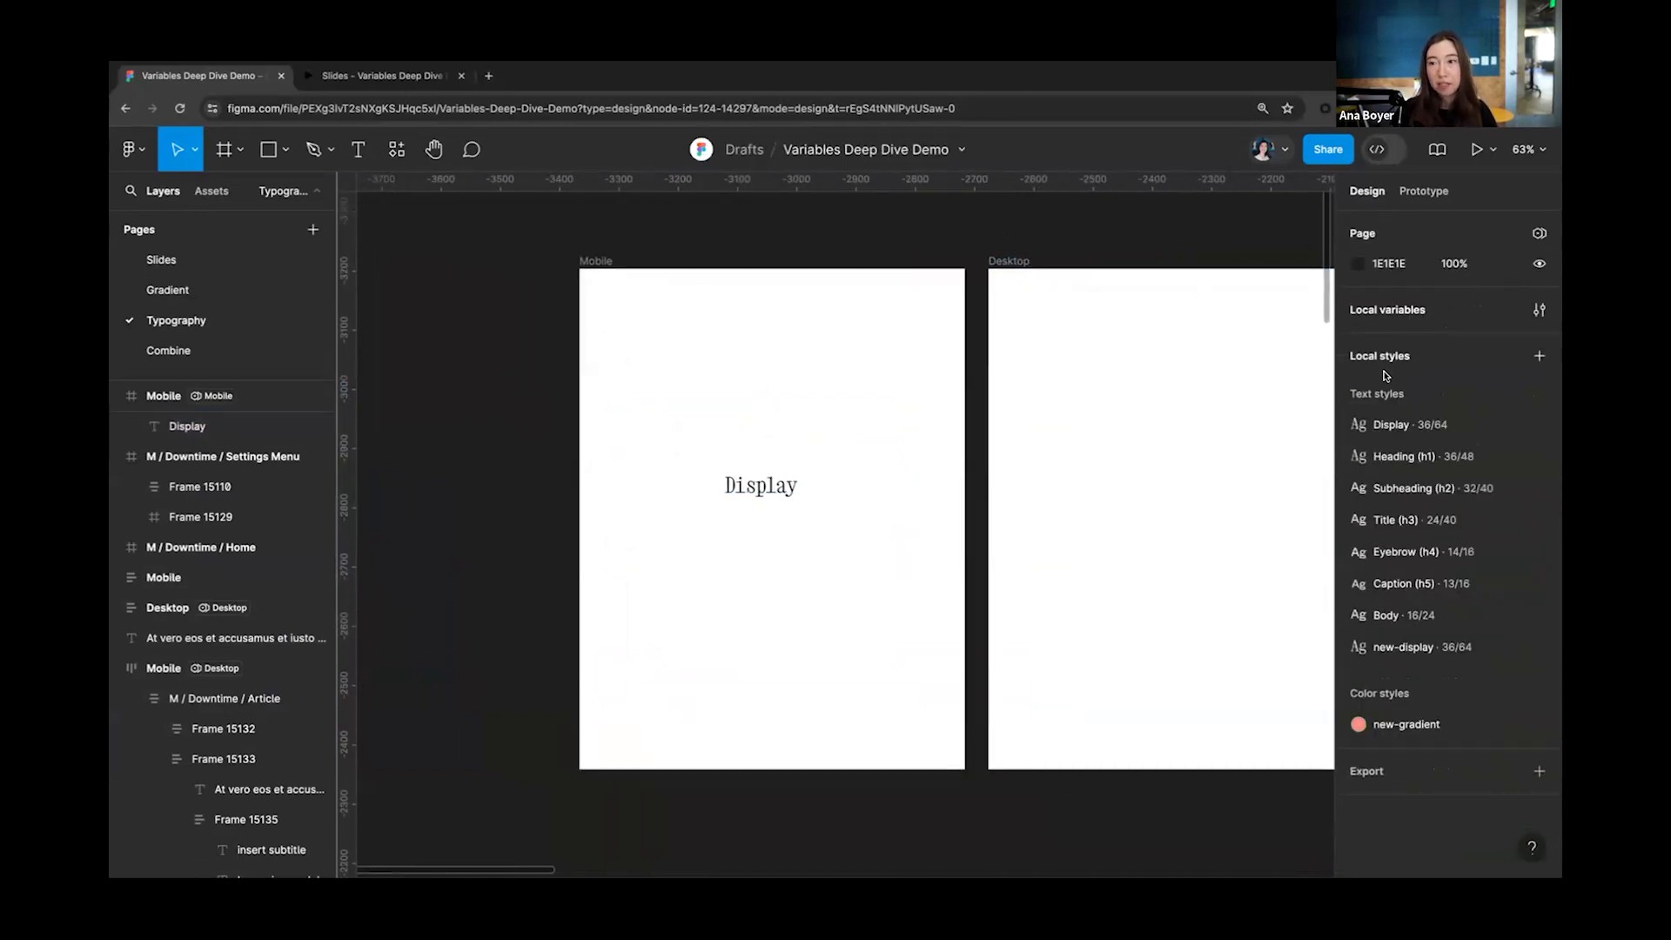
click(1538, 426)
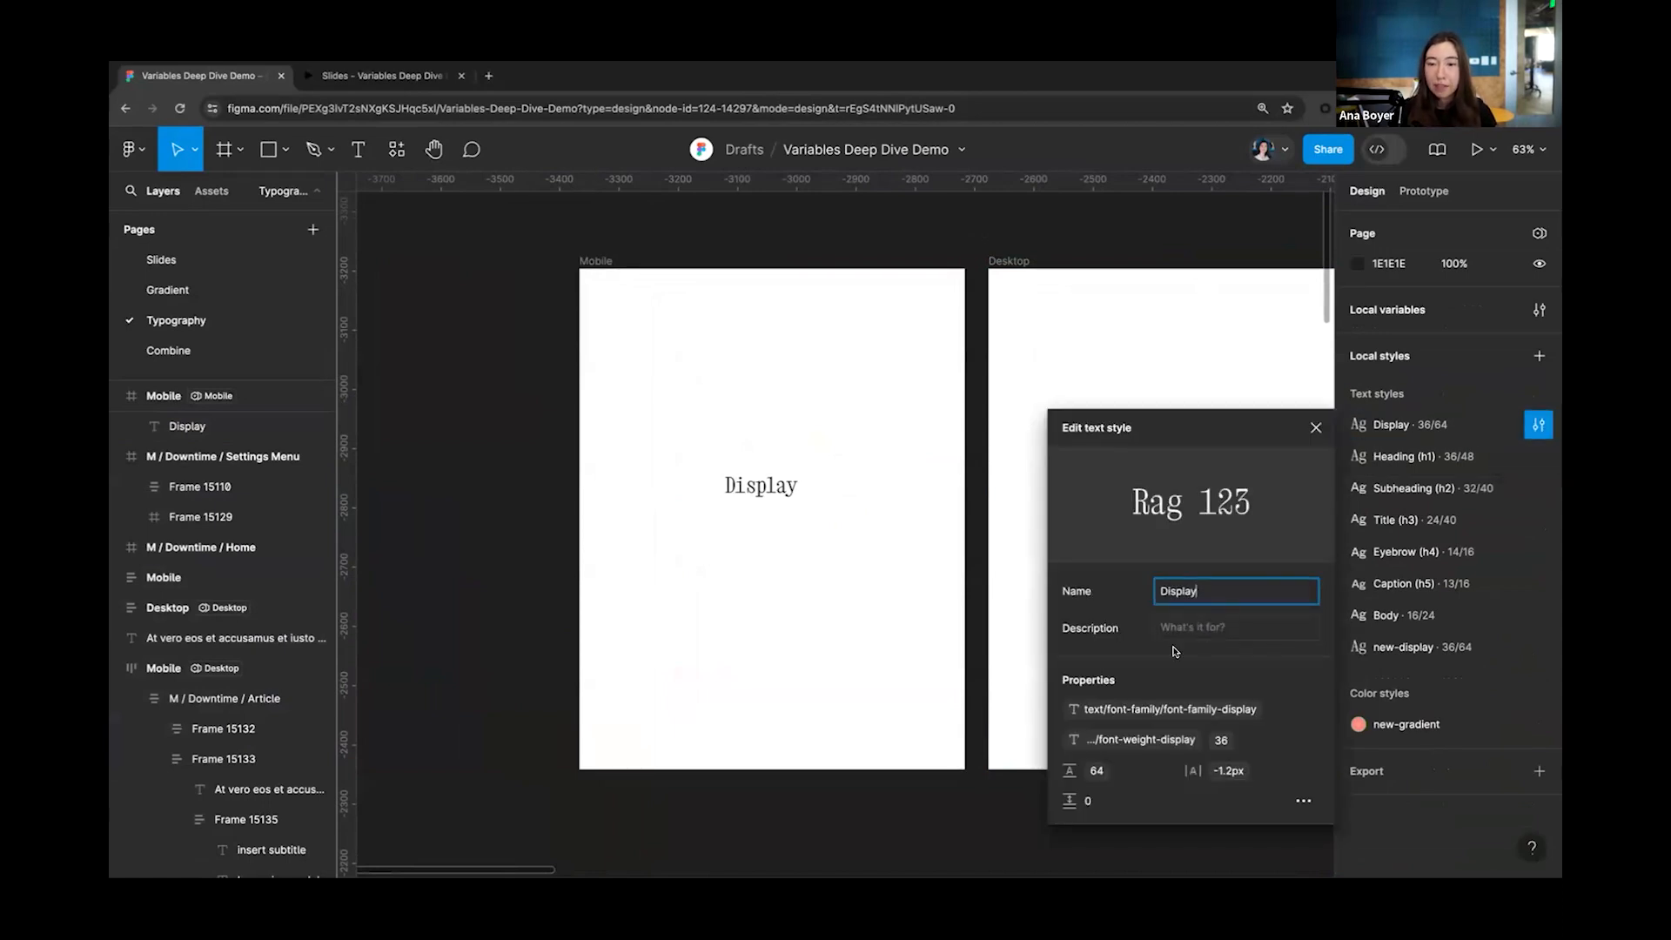
click(1246, 739)
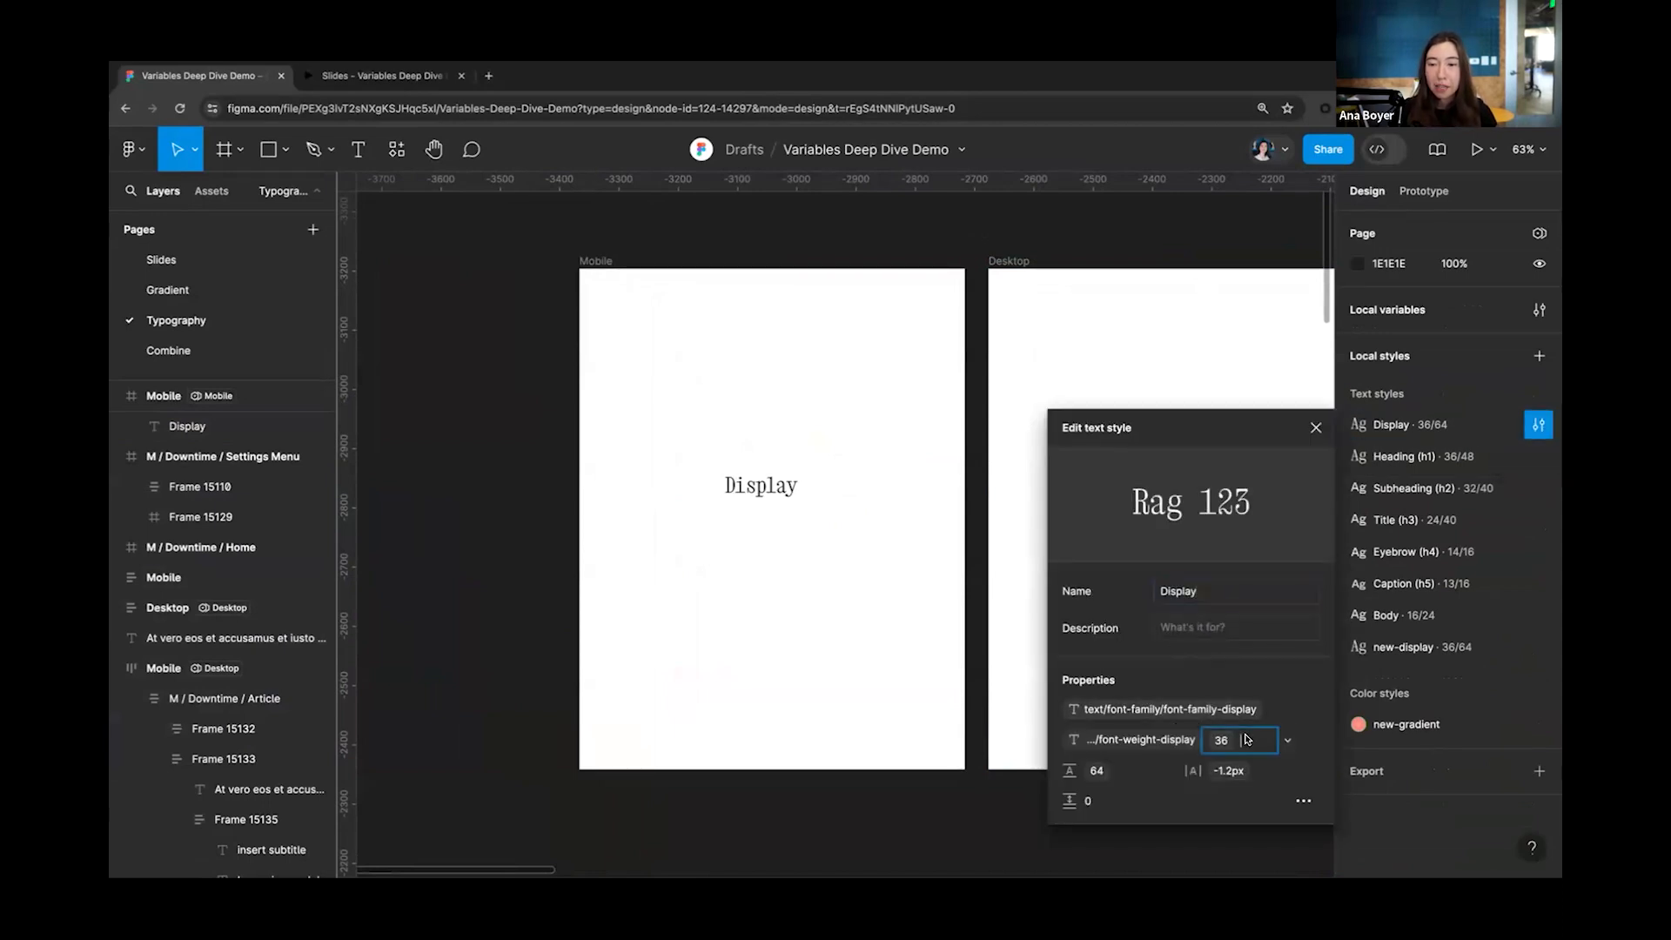
click(1289, 739)
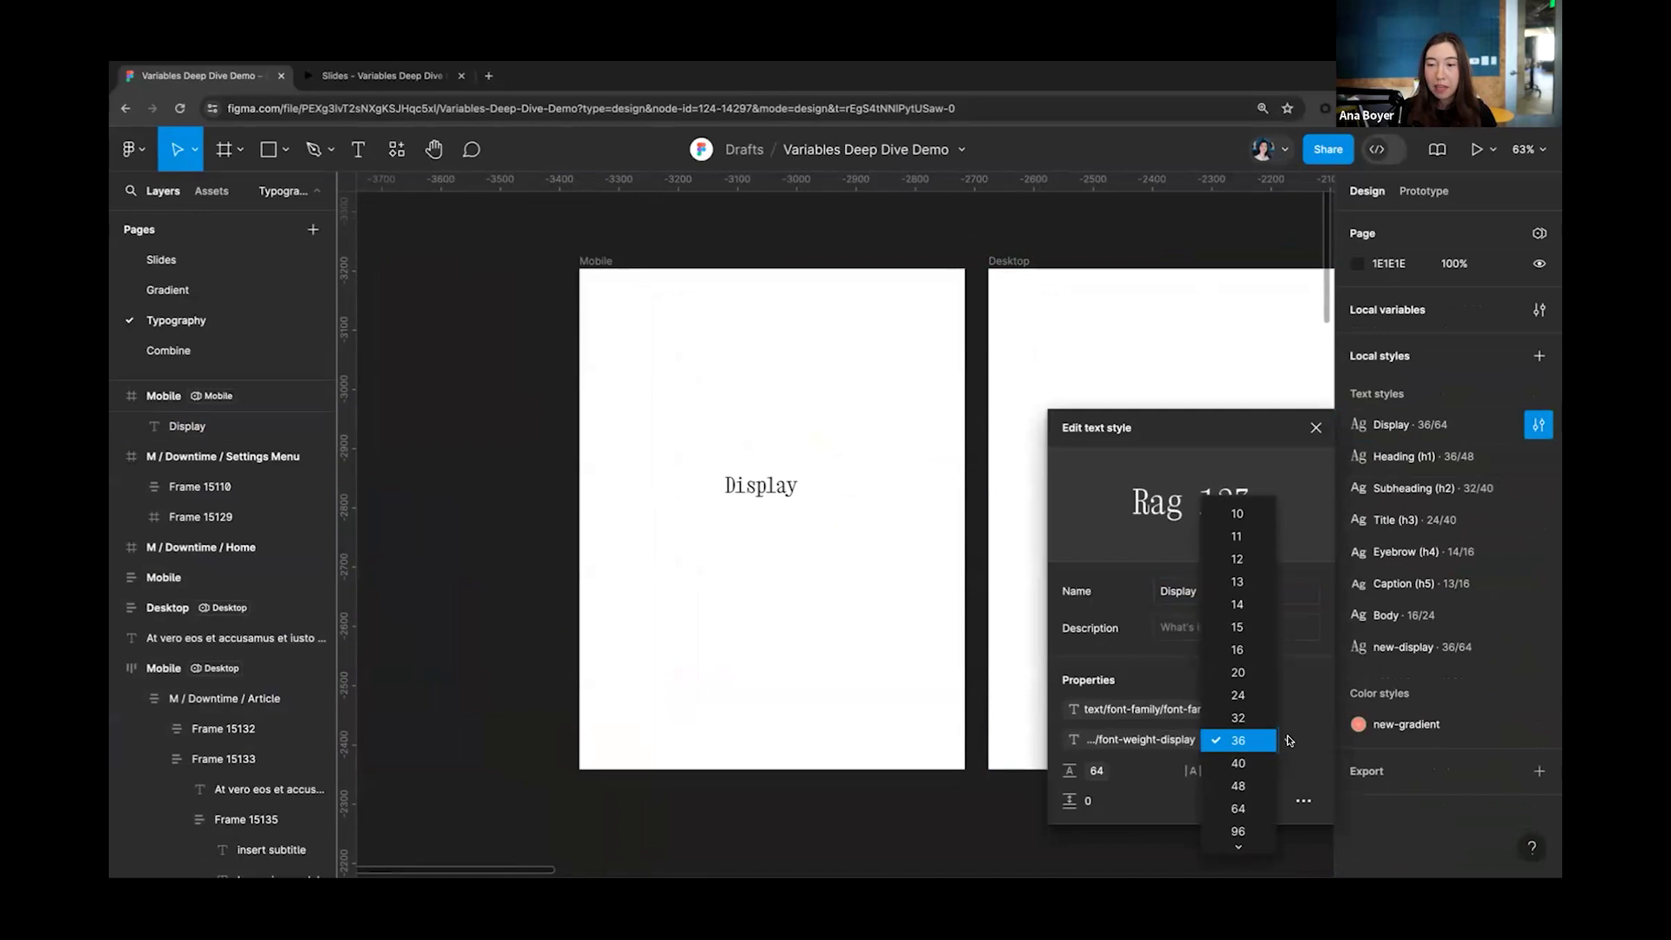
click(1243, 865)
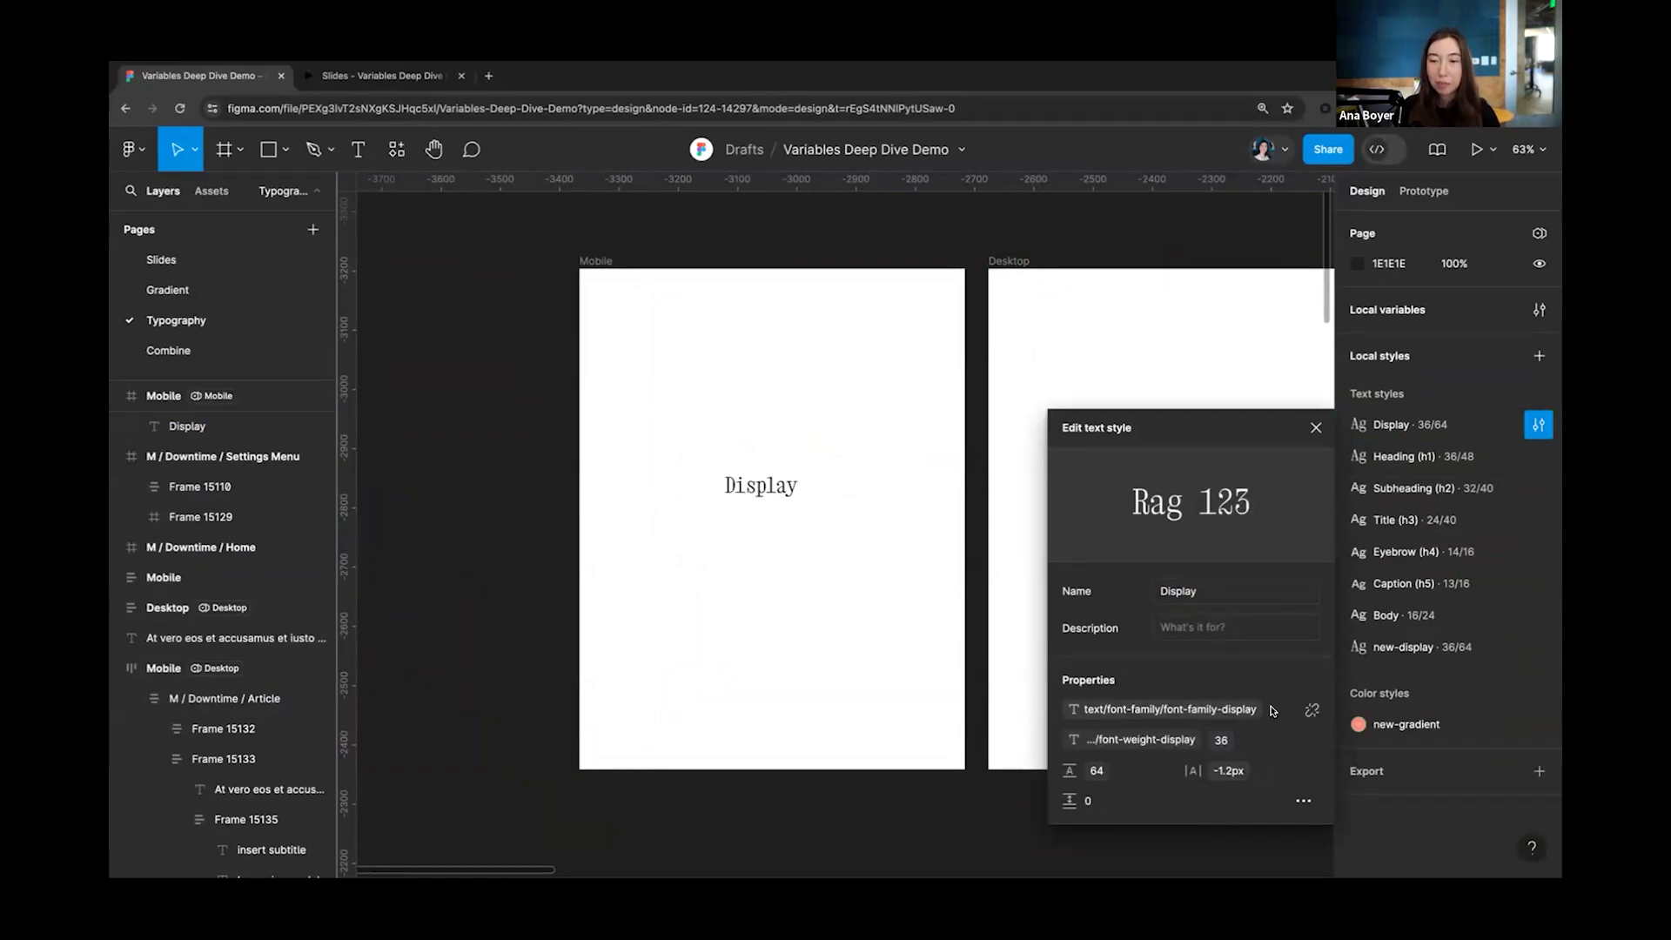
Step: Detach the font family variable from the Display text style, reapply font-family-display after searching for "disp", and close the style
click(1313, 709)
click(1312, 710)
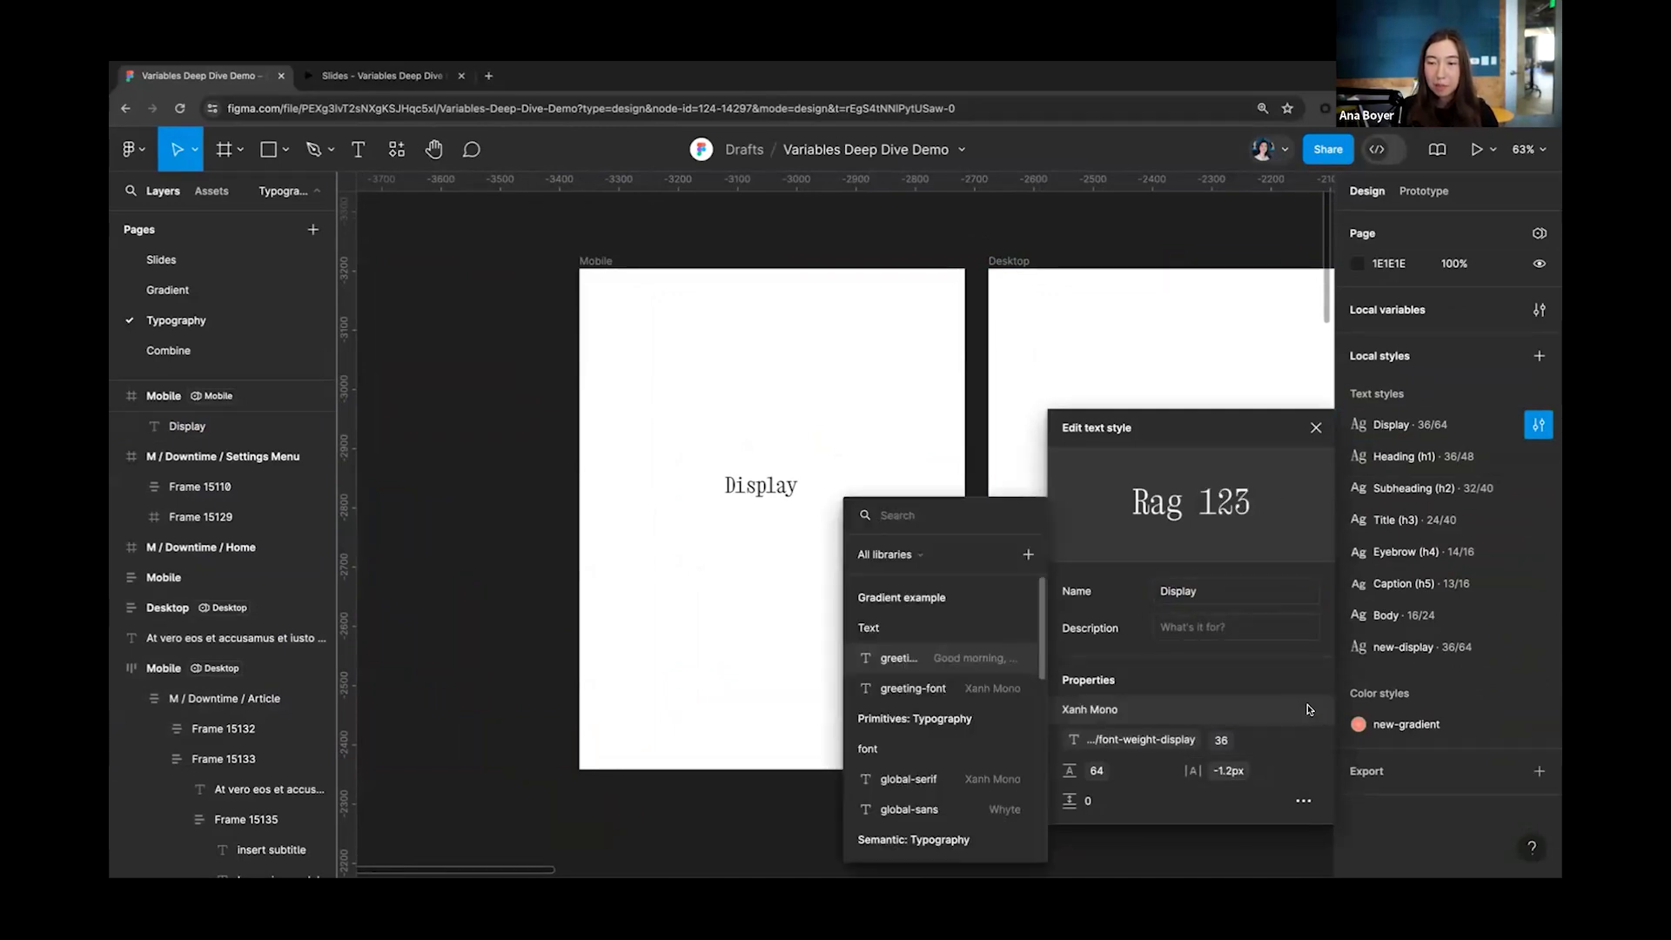
click(1141, 710)
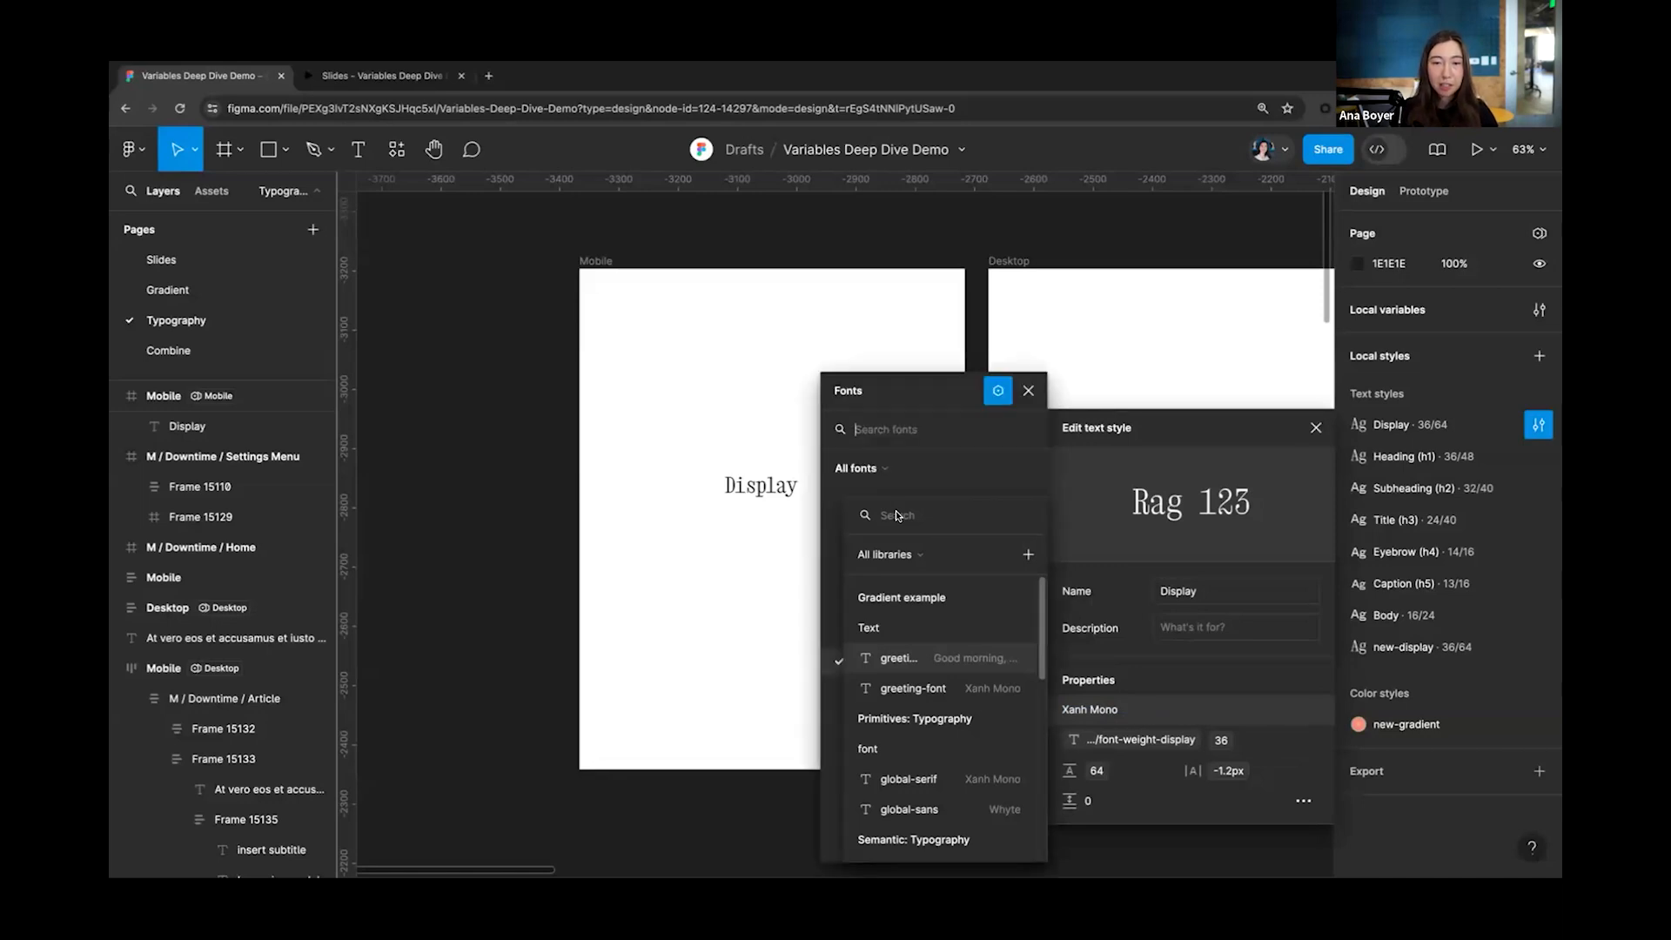
click(905, 430)
text(disp)
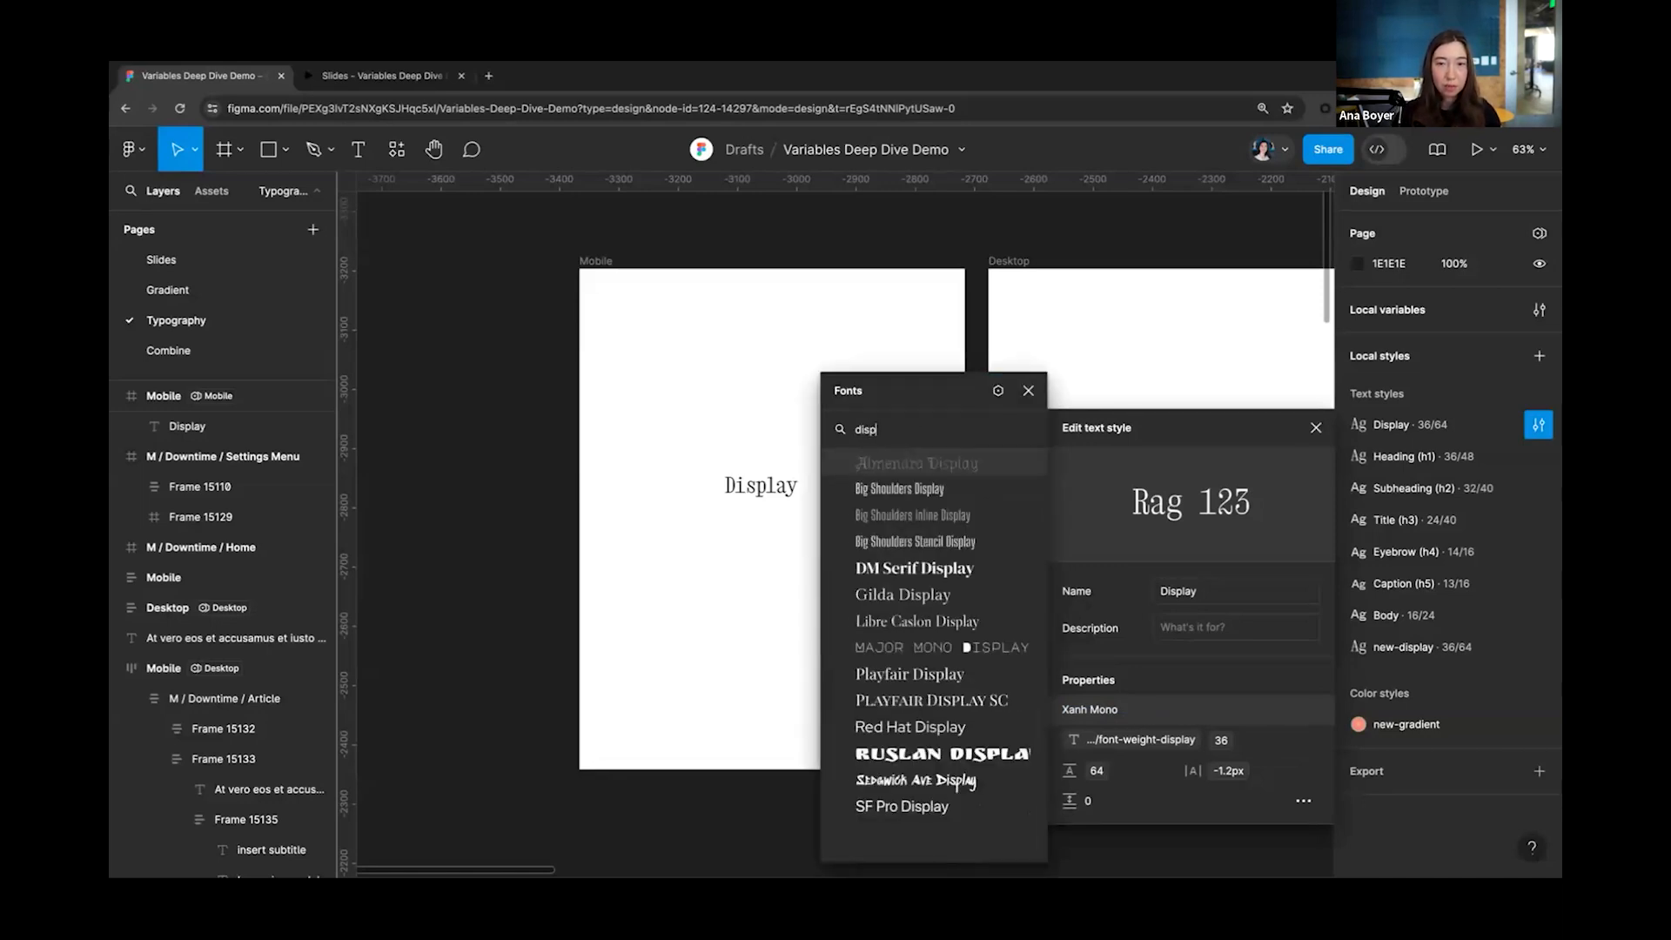
click(1256, 599)
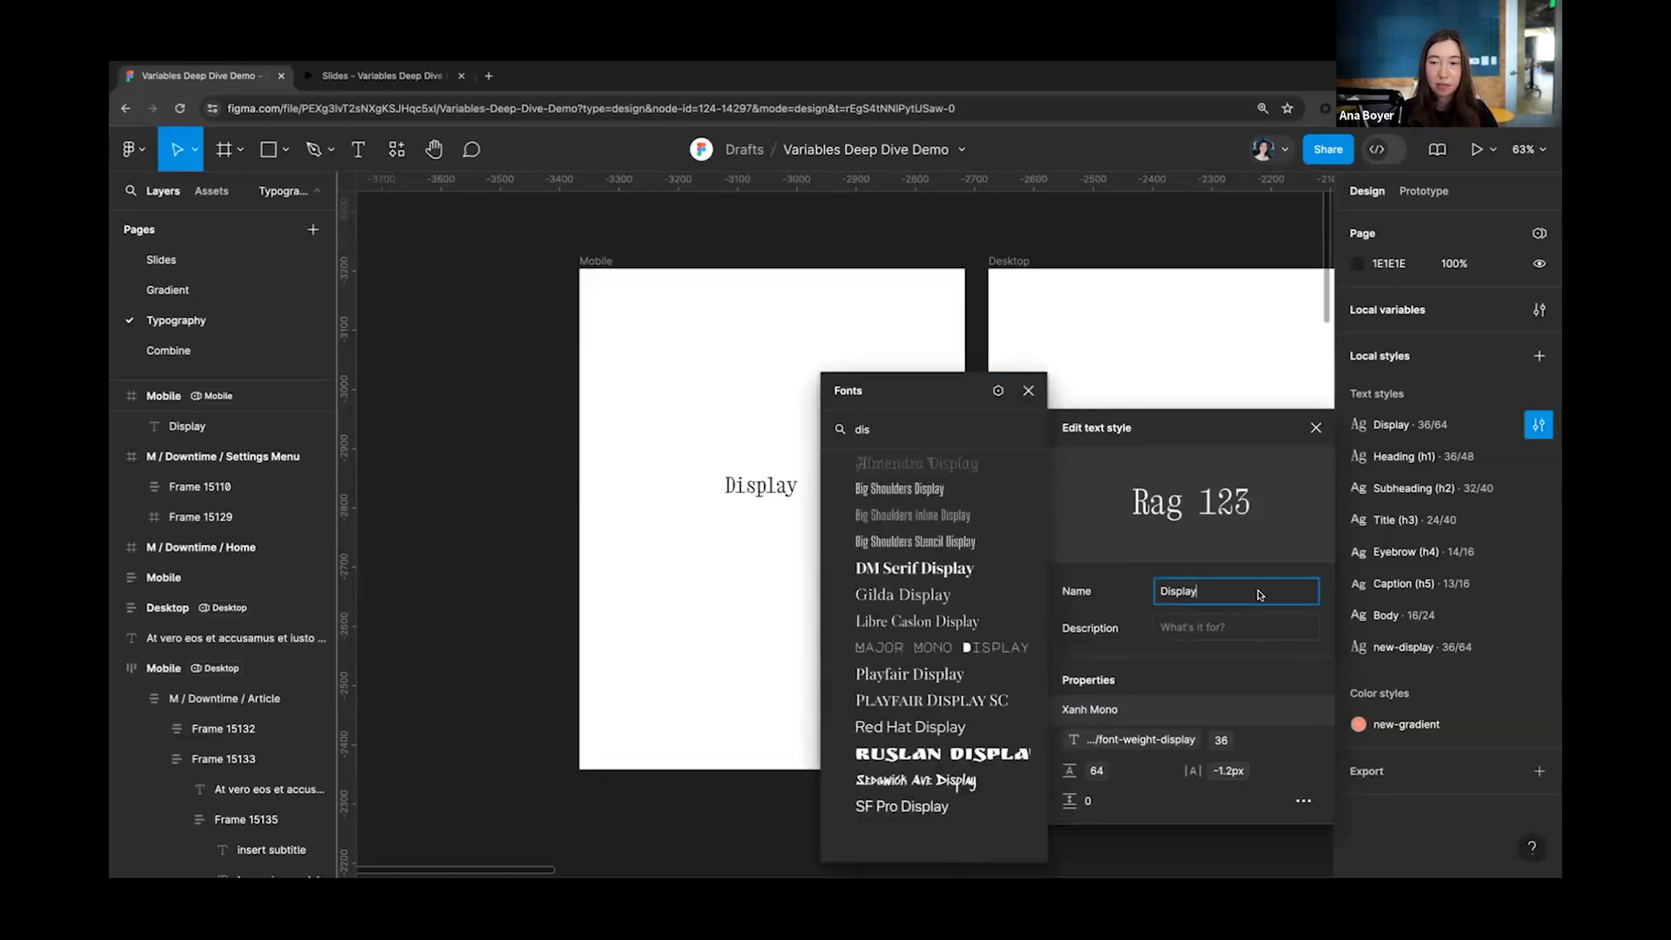
click(998, 391)
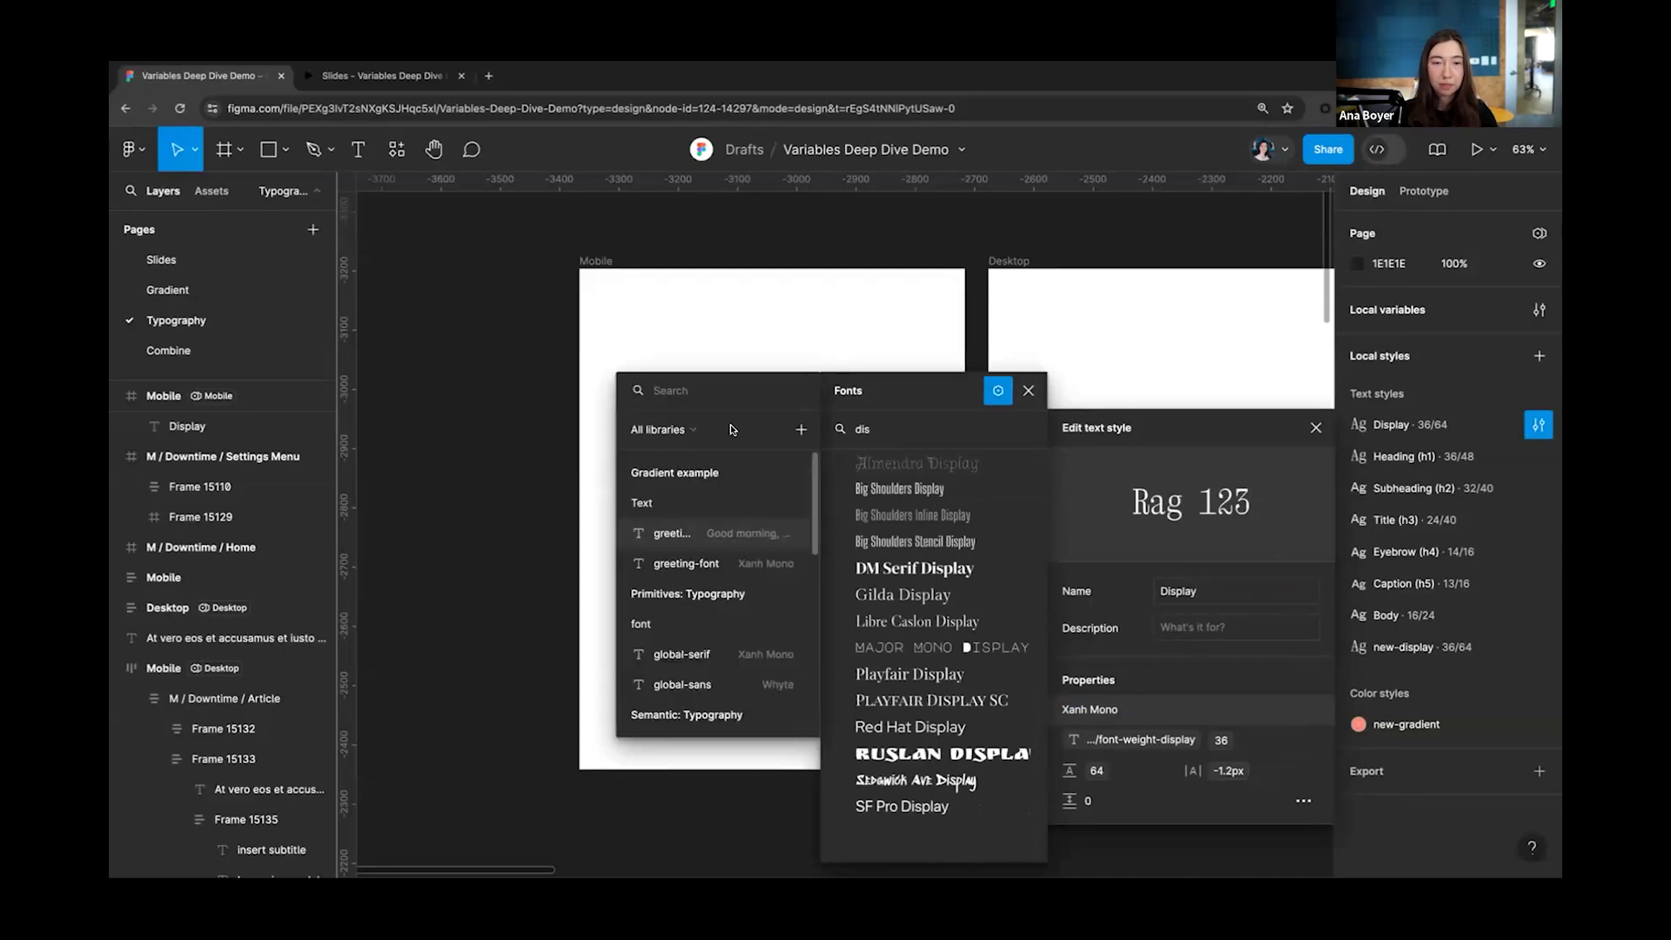
text(disp)
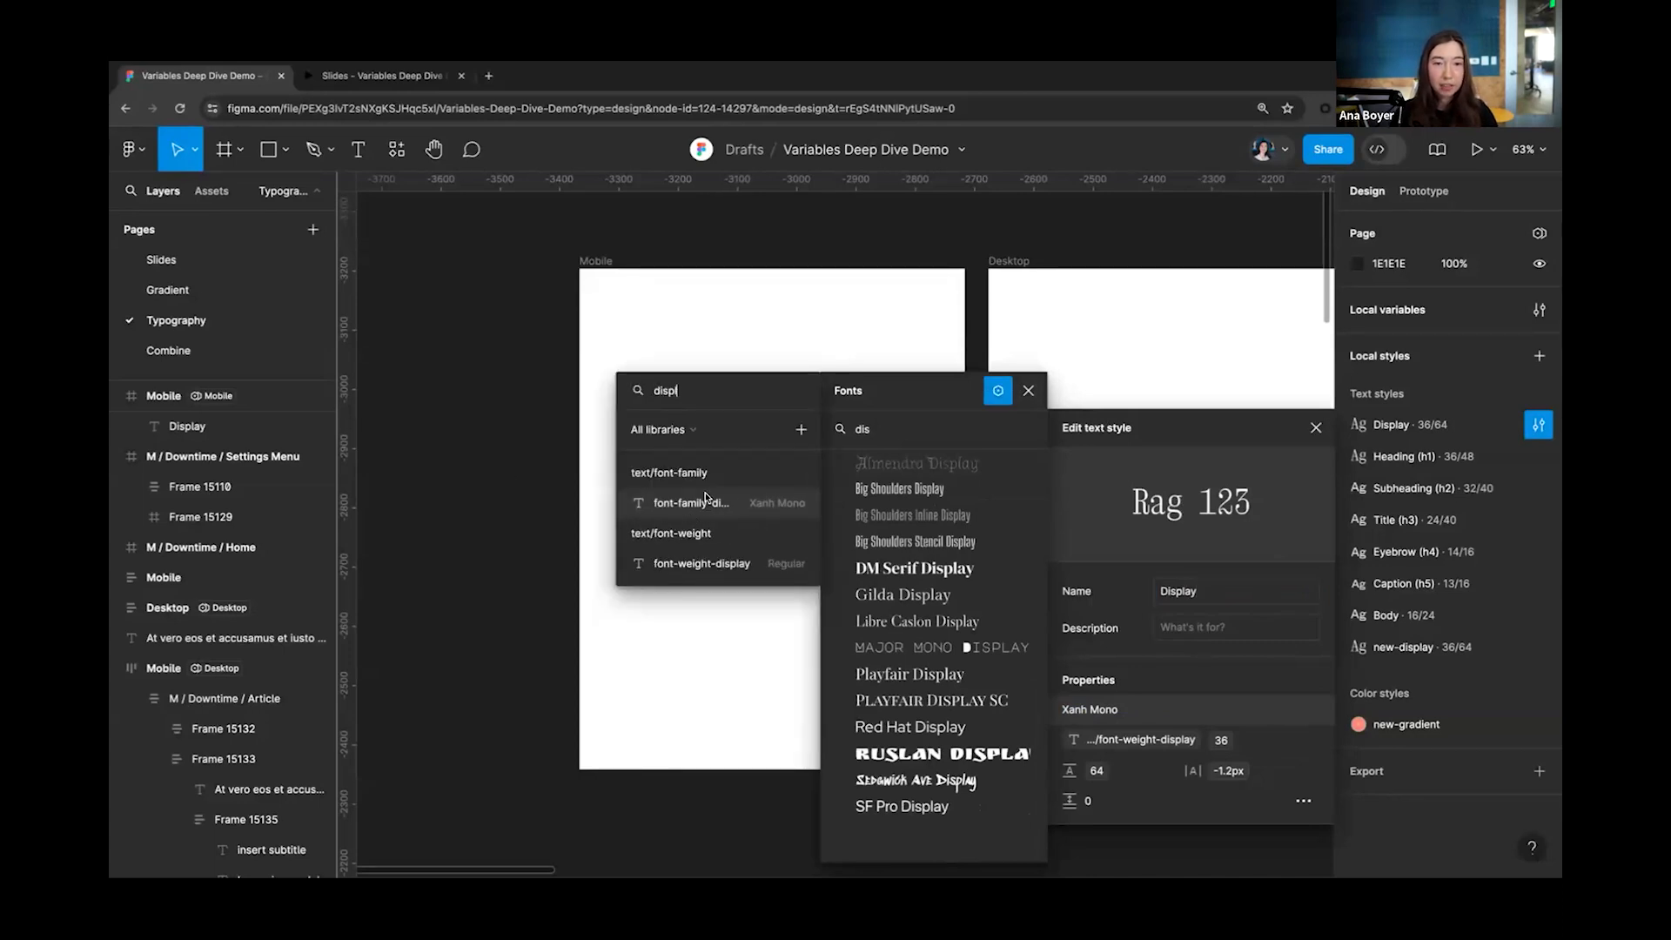
click(707, 501)
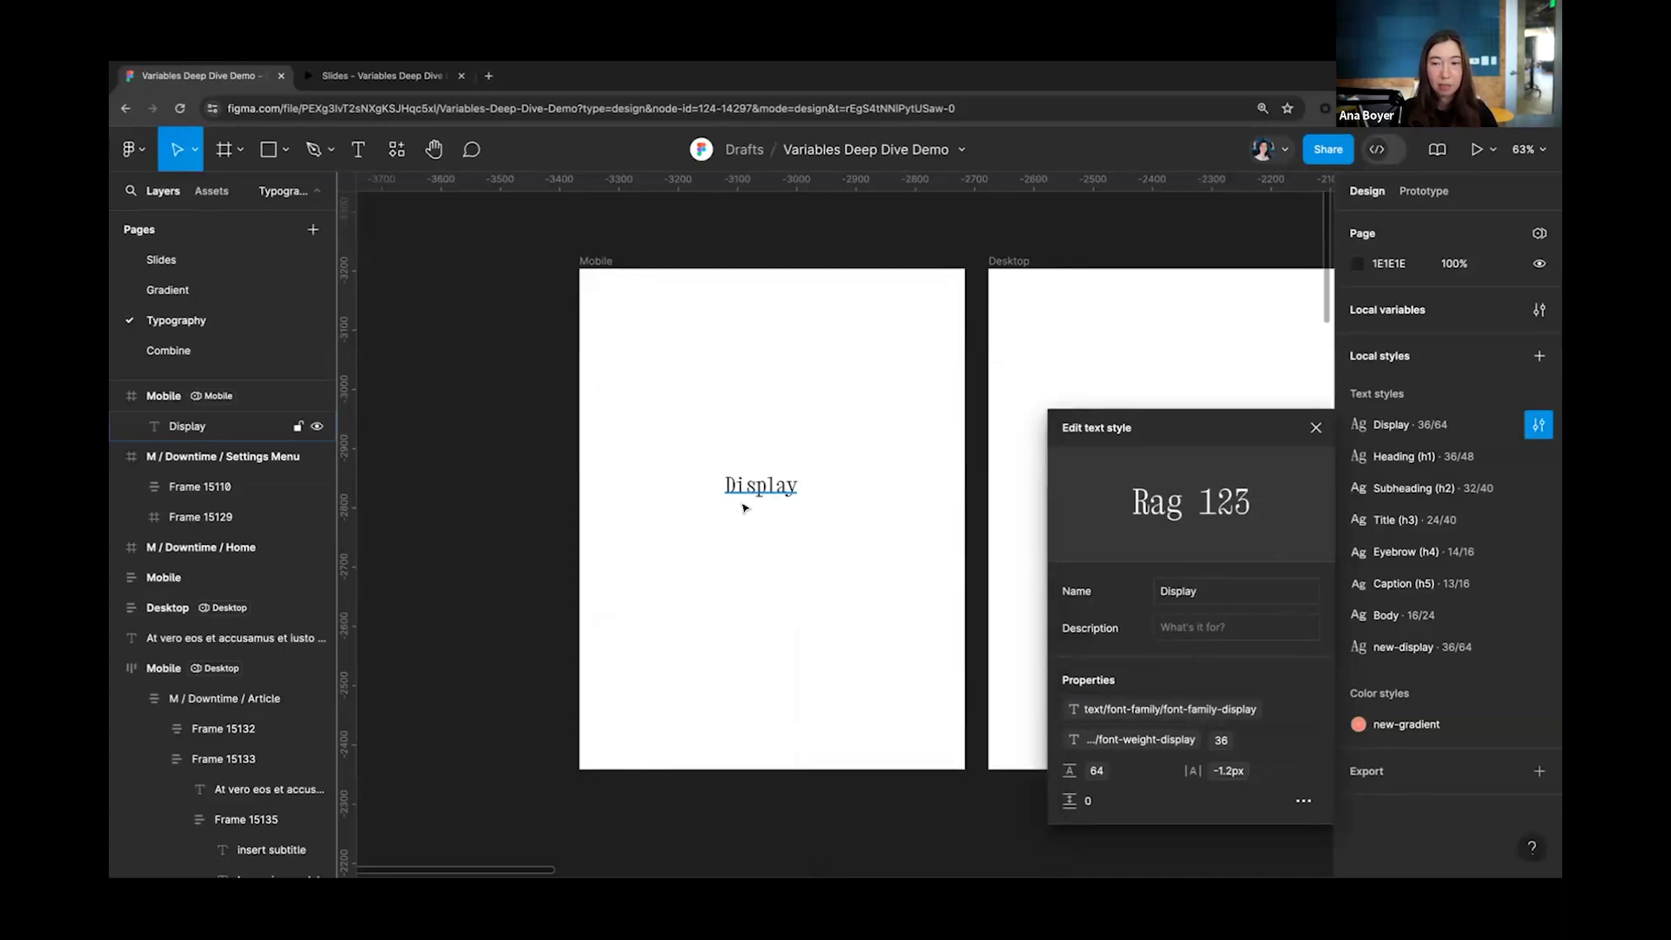
click(1315, 427)
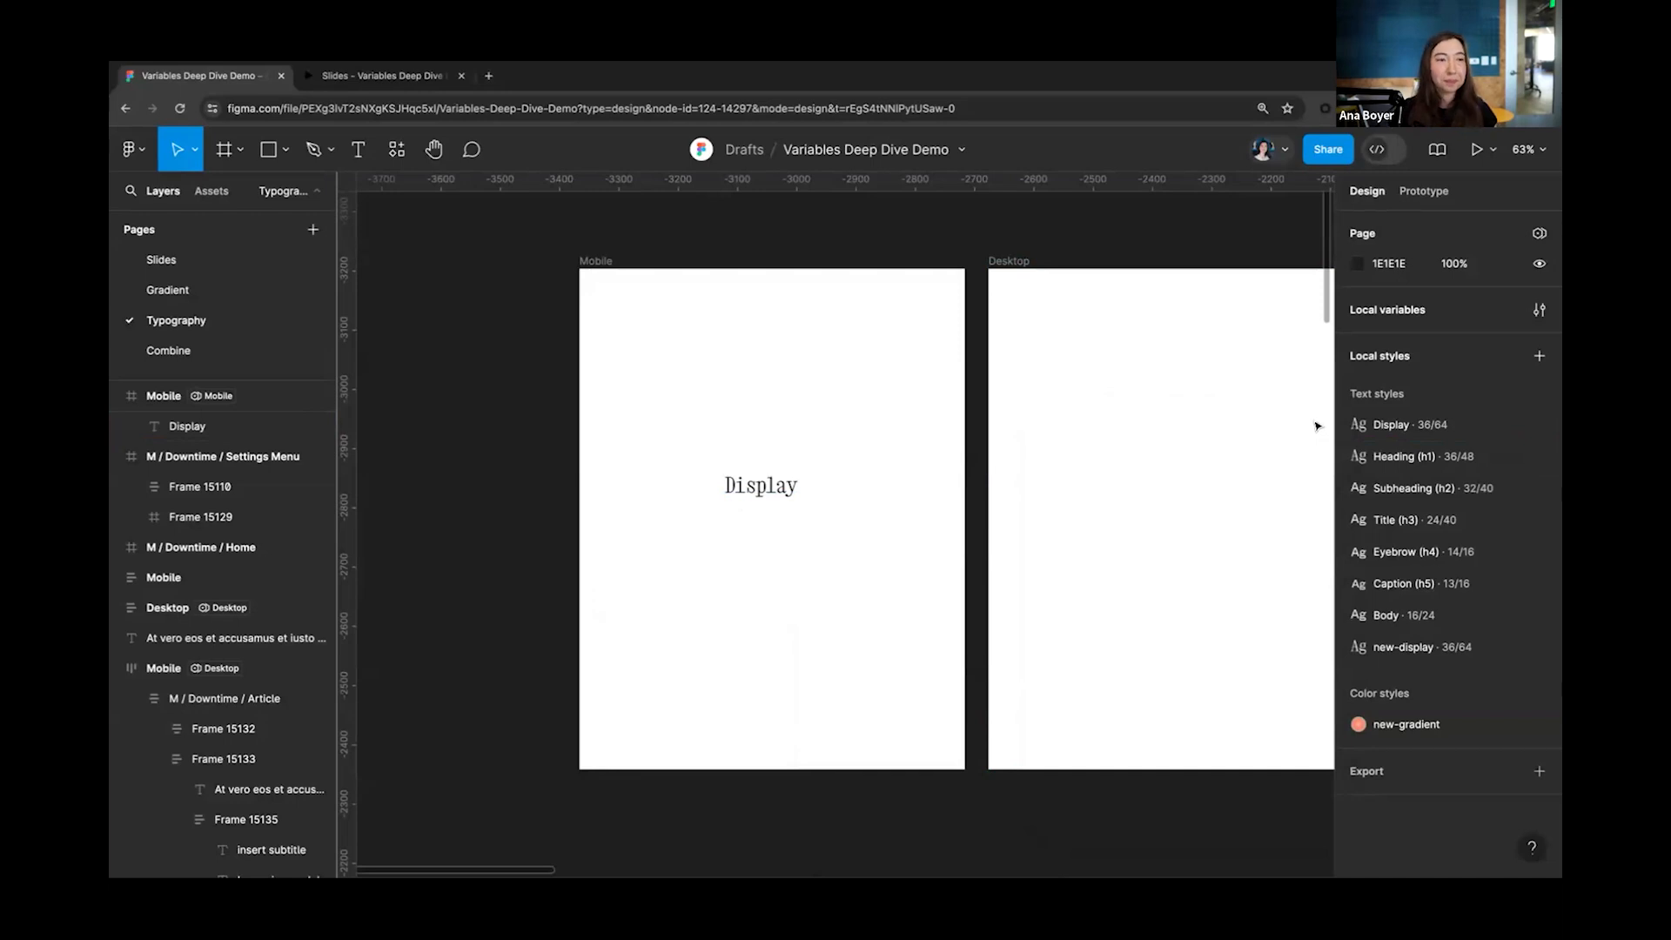
Step: On the Combine page, apply the new-gradient color style to the fill of the Banner component
click(241, 353)
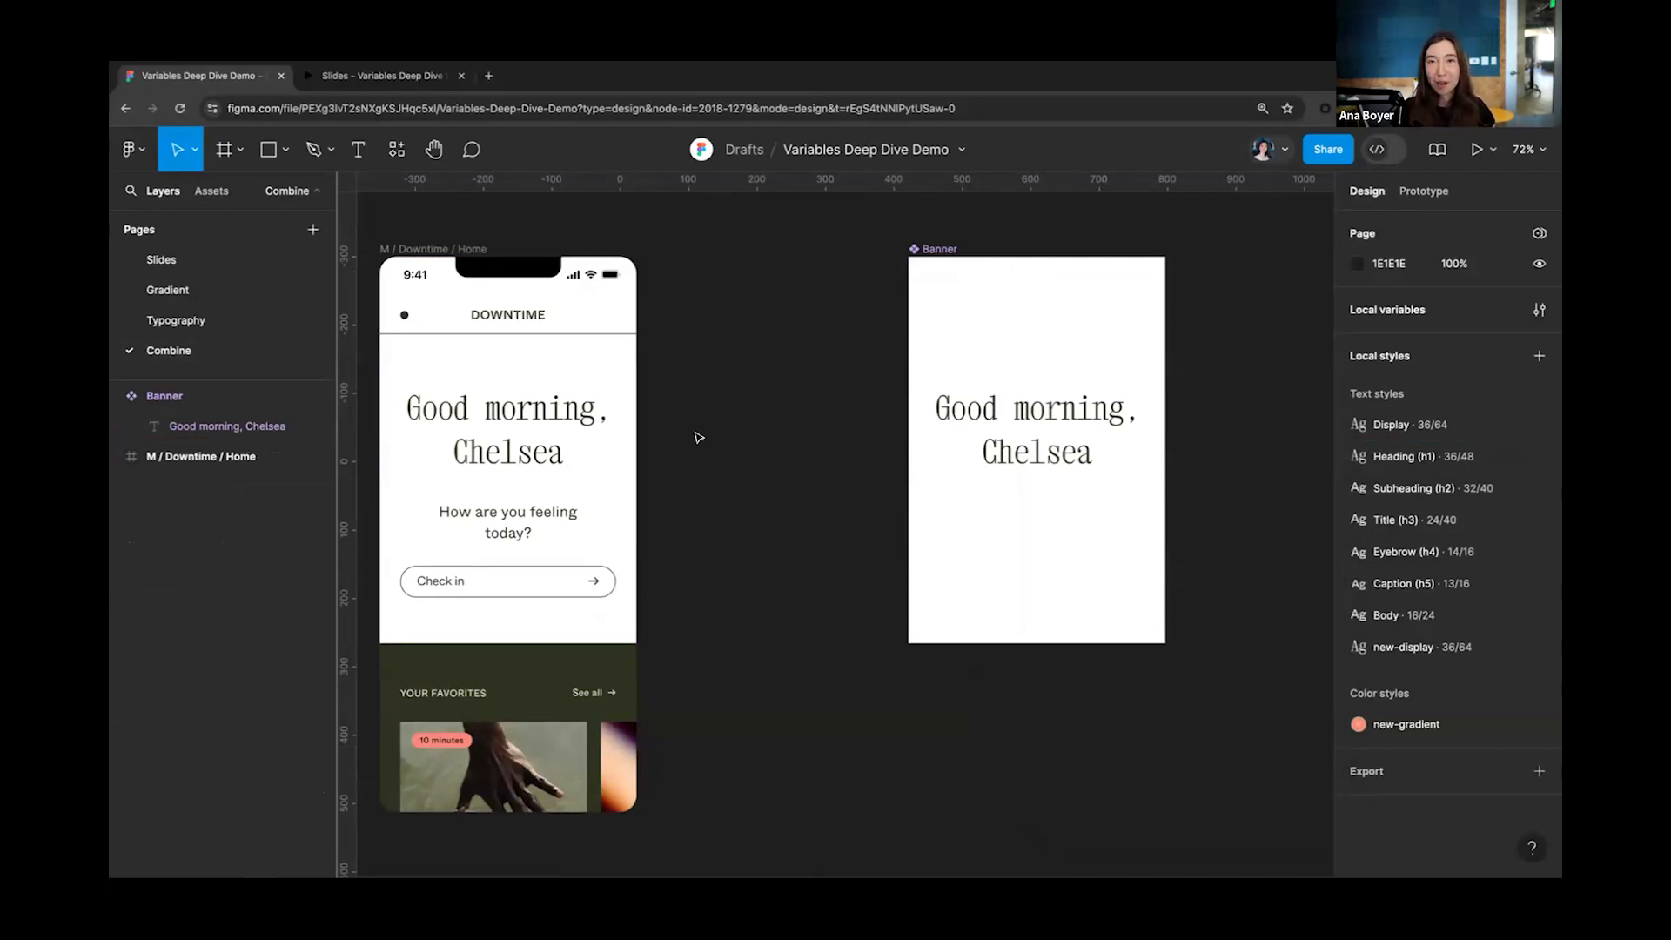
scroll(858, 429, right, 3)
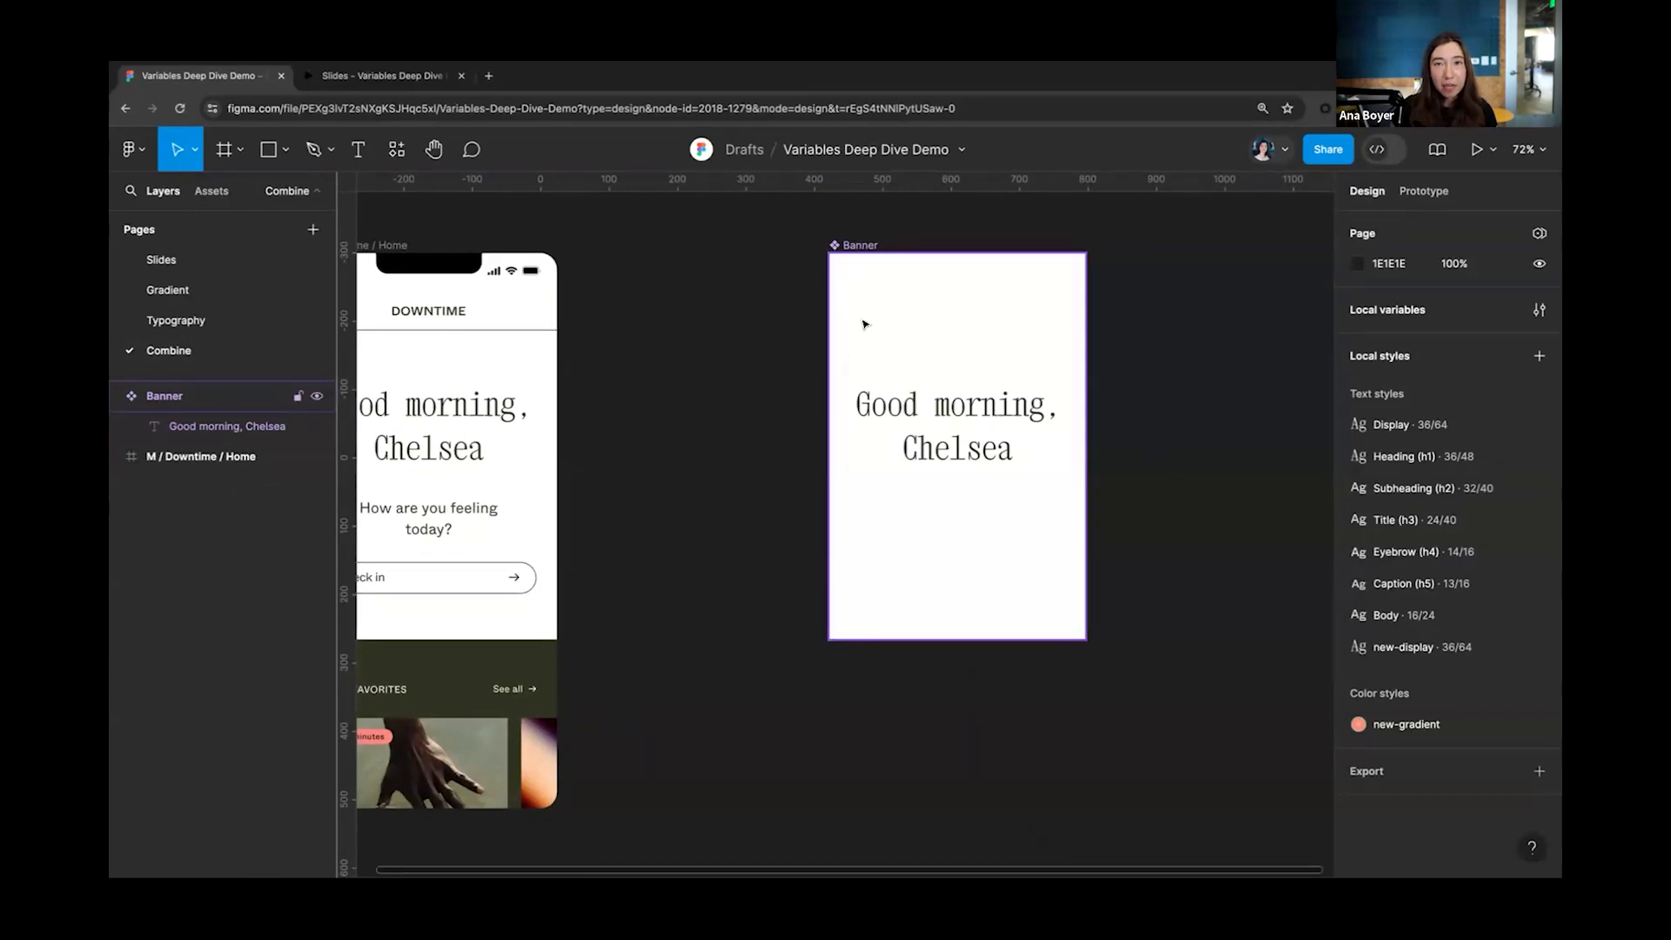
click(853, 247)
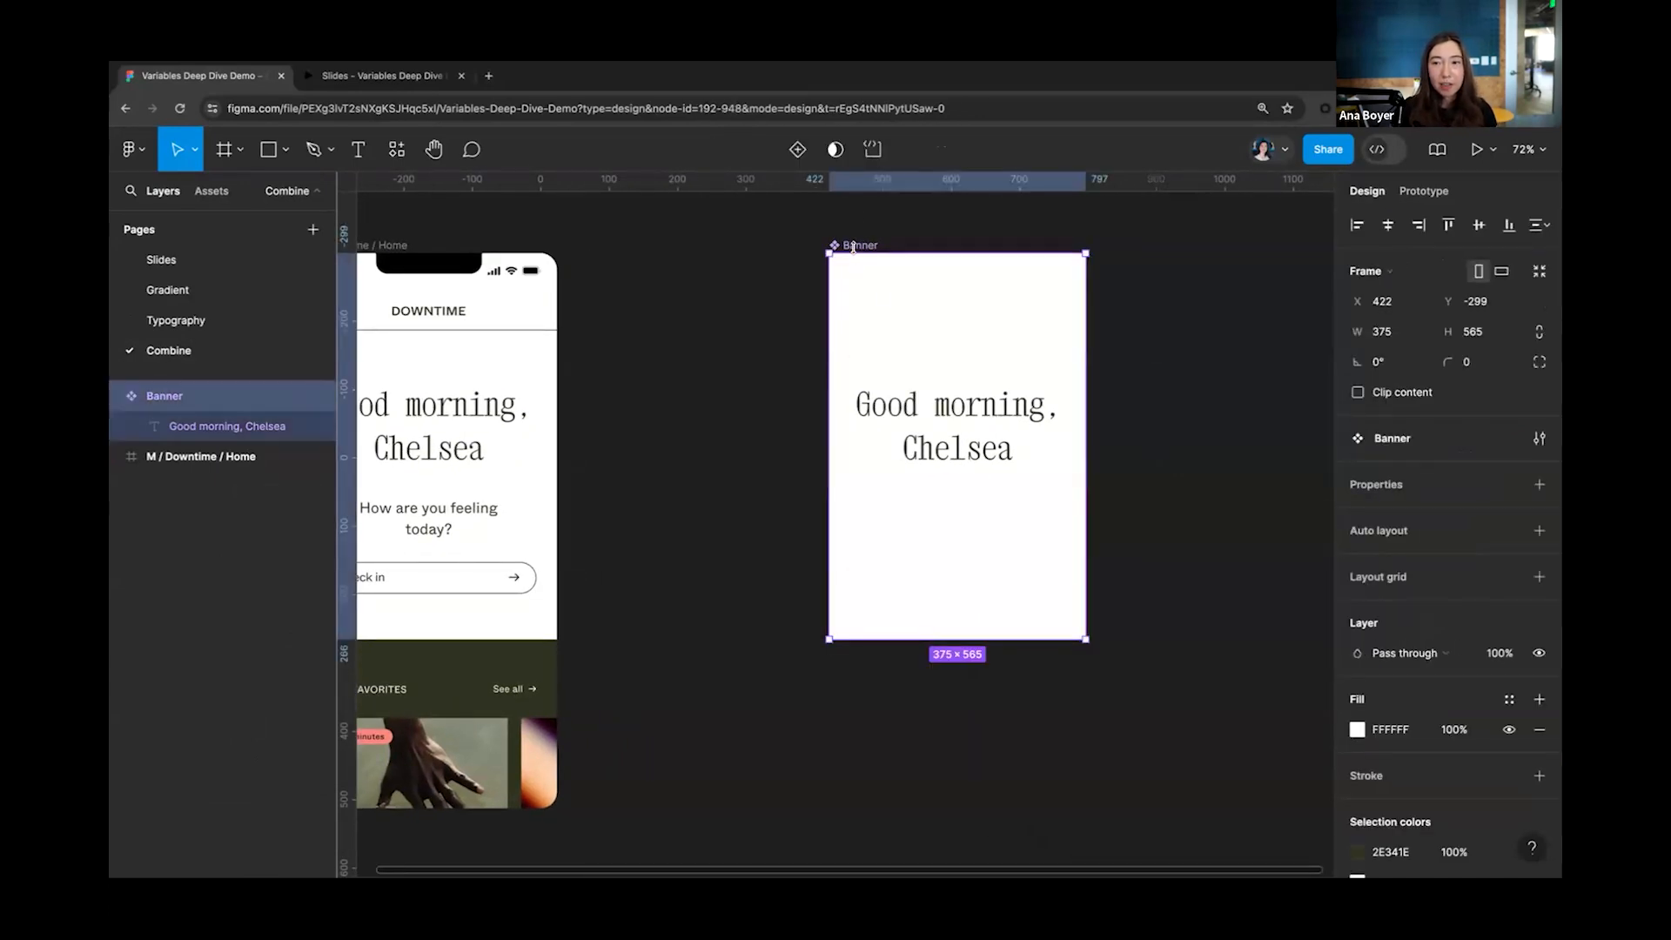
click(1509, 699)
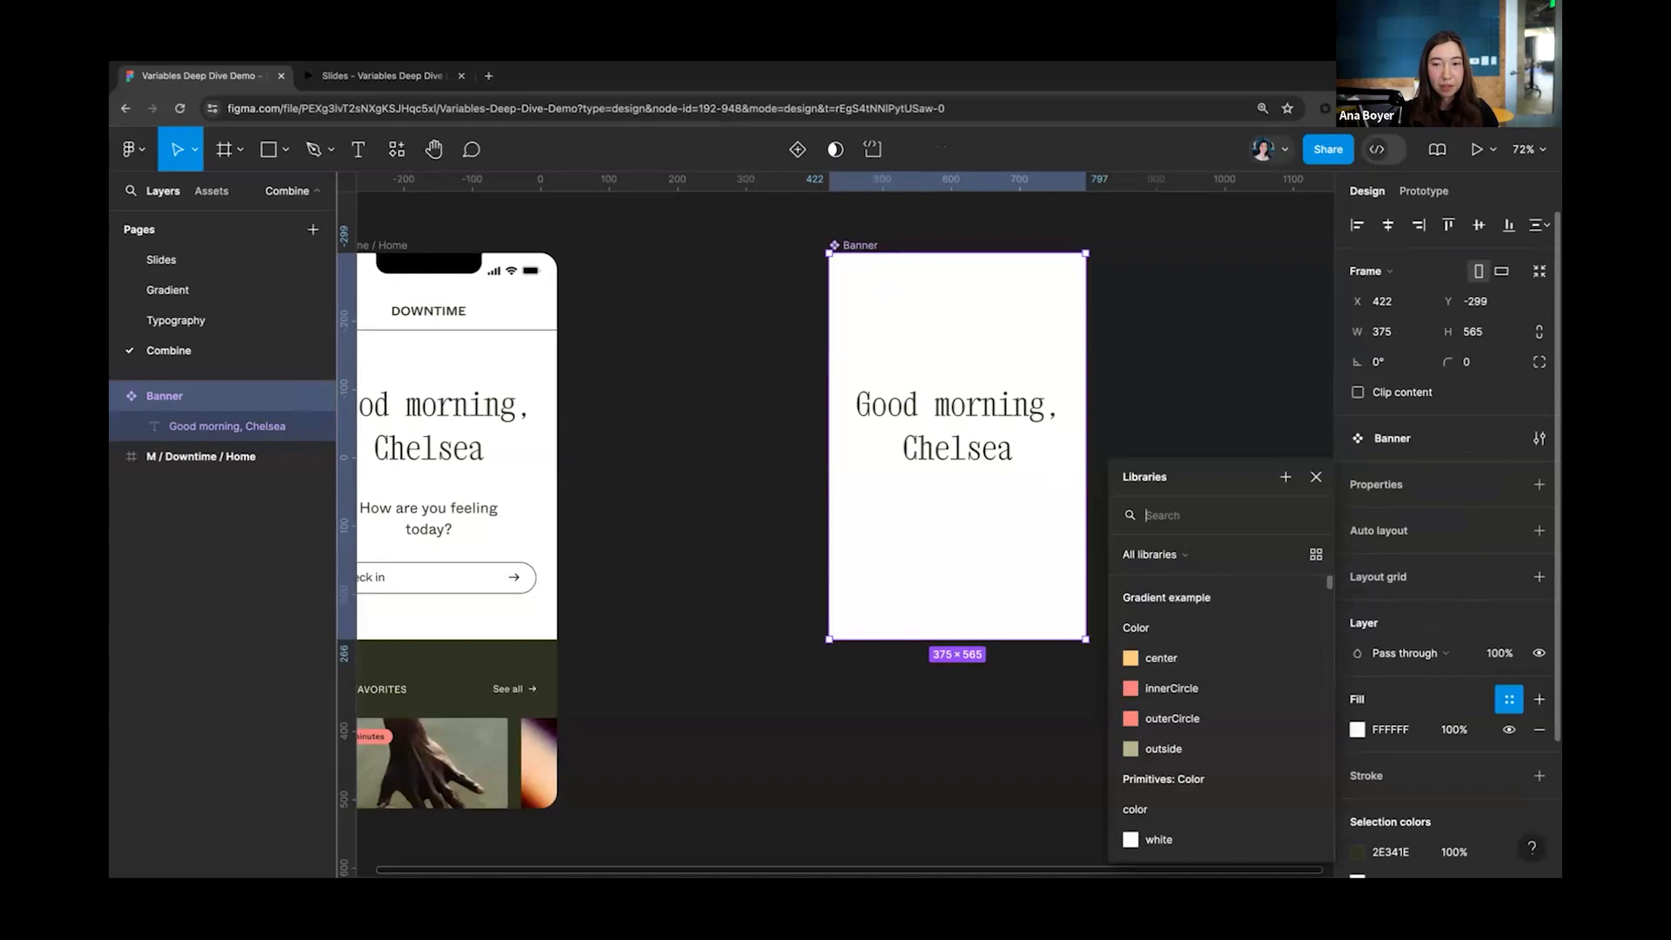
text(new)
click(1179, 598)
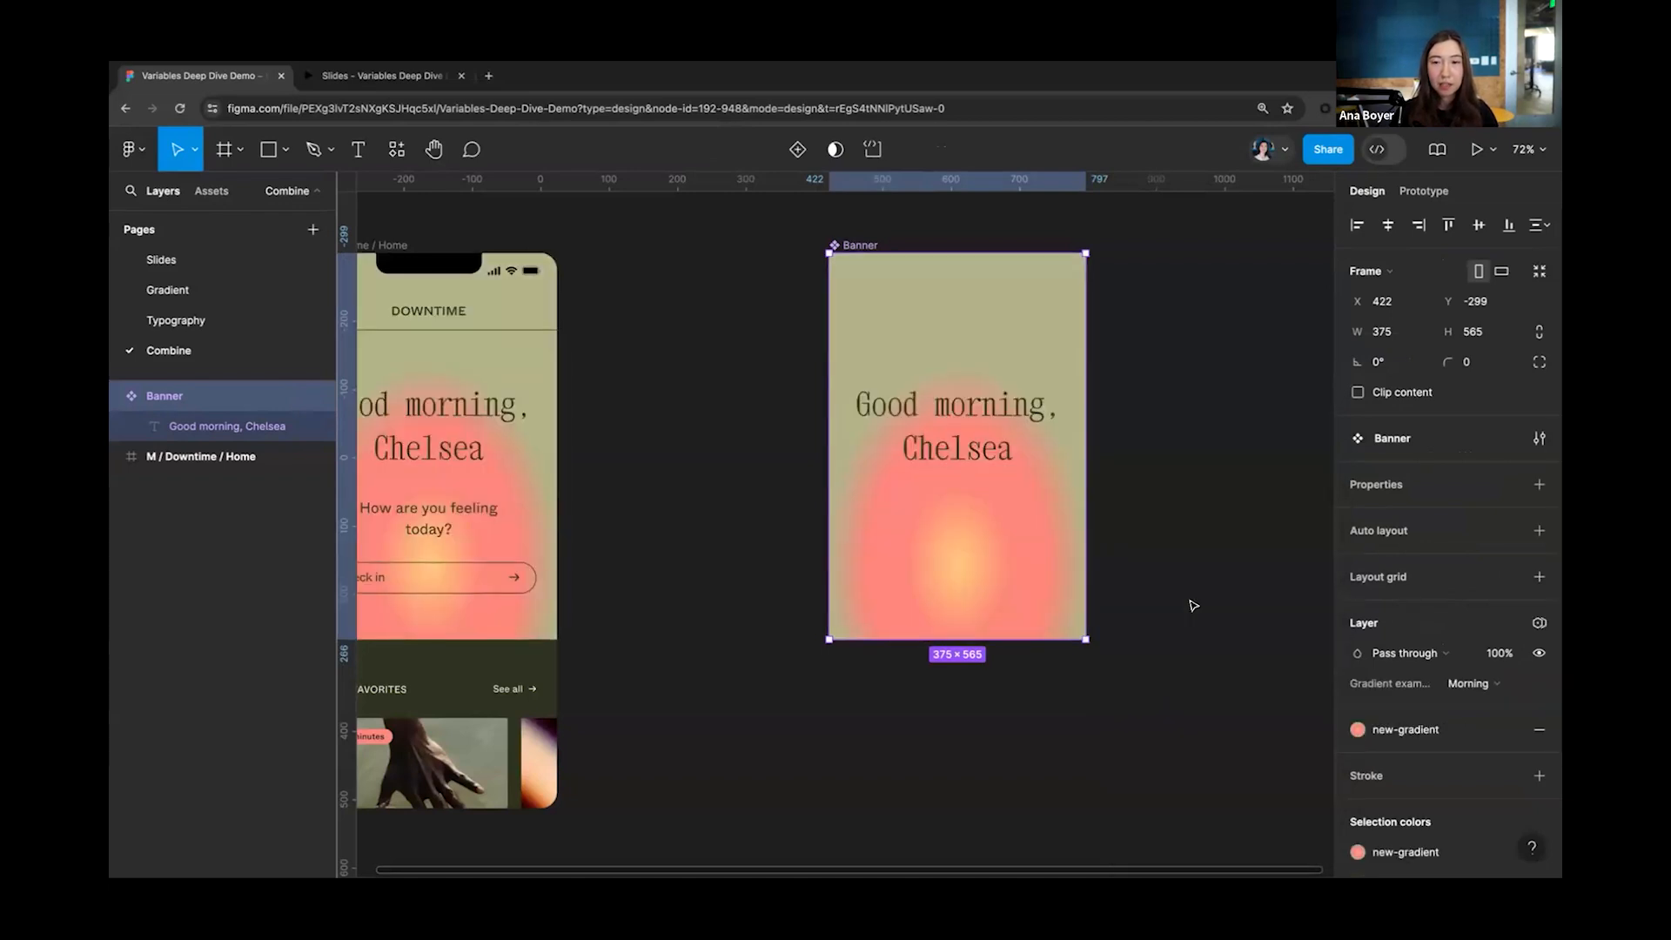
click(1205, 342)
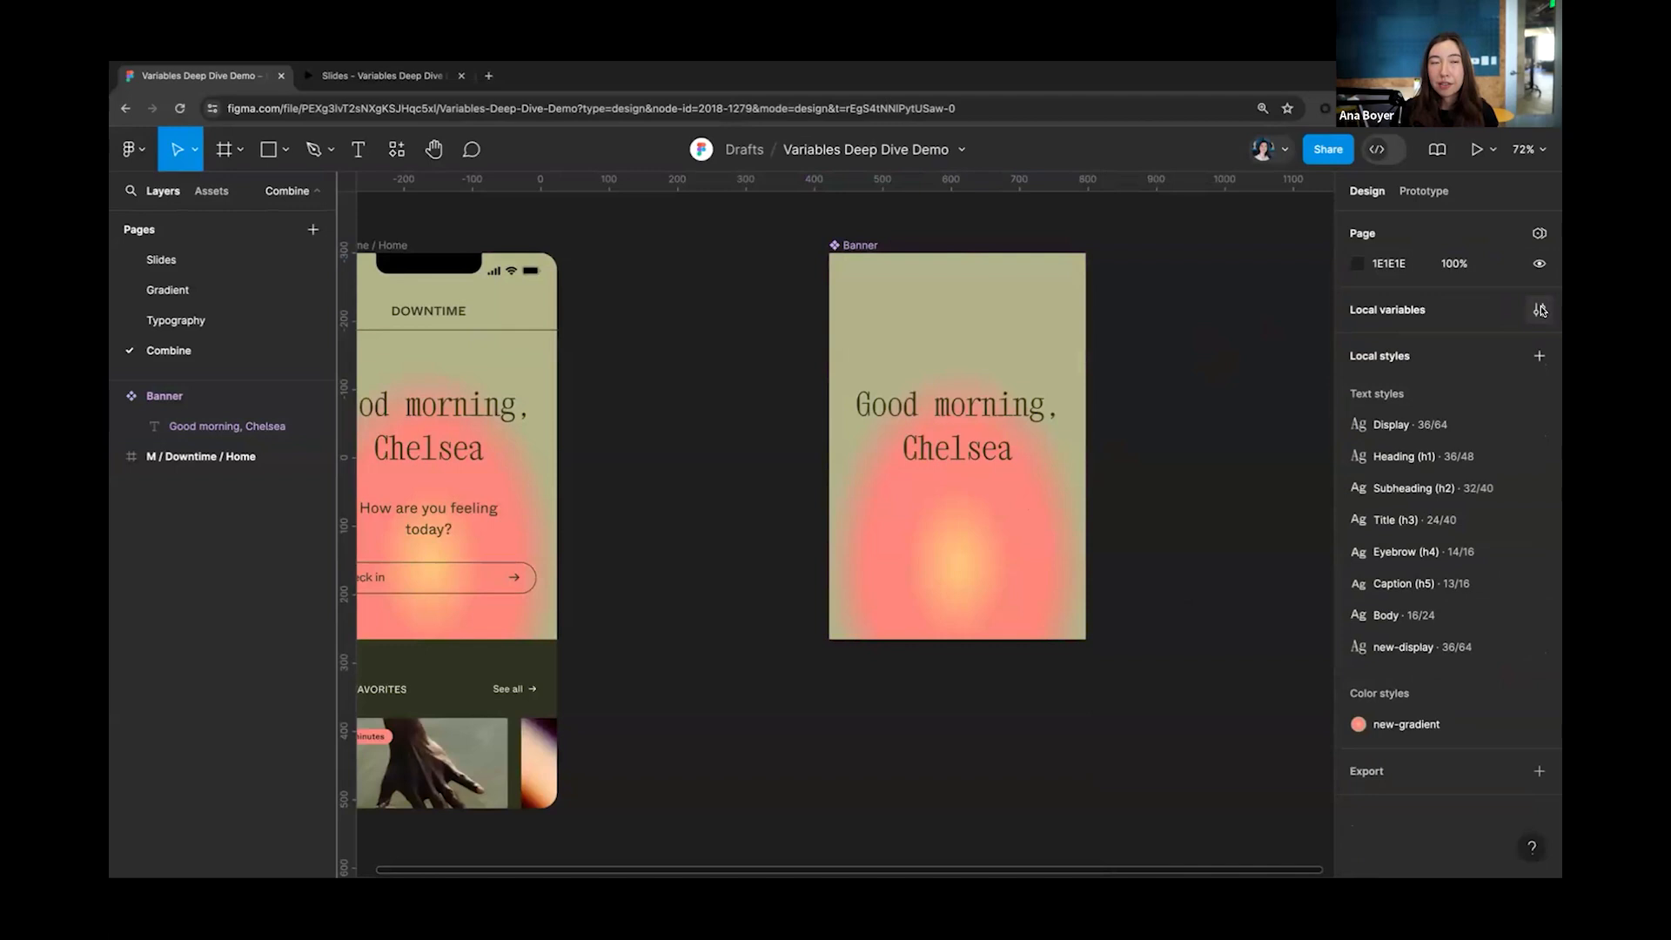
Step: Review the color and text variables of the Gradient example collection across its Morning, Afternoon and Evening modes
click(1539, 310)
click(540, 204)
click(524, 198)
scroll(825, 287, down, 3)
drag(979, 428, 982, 610)
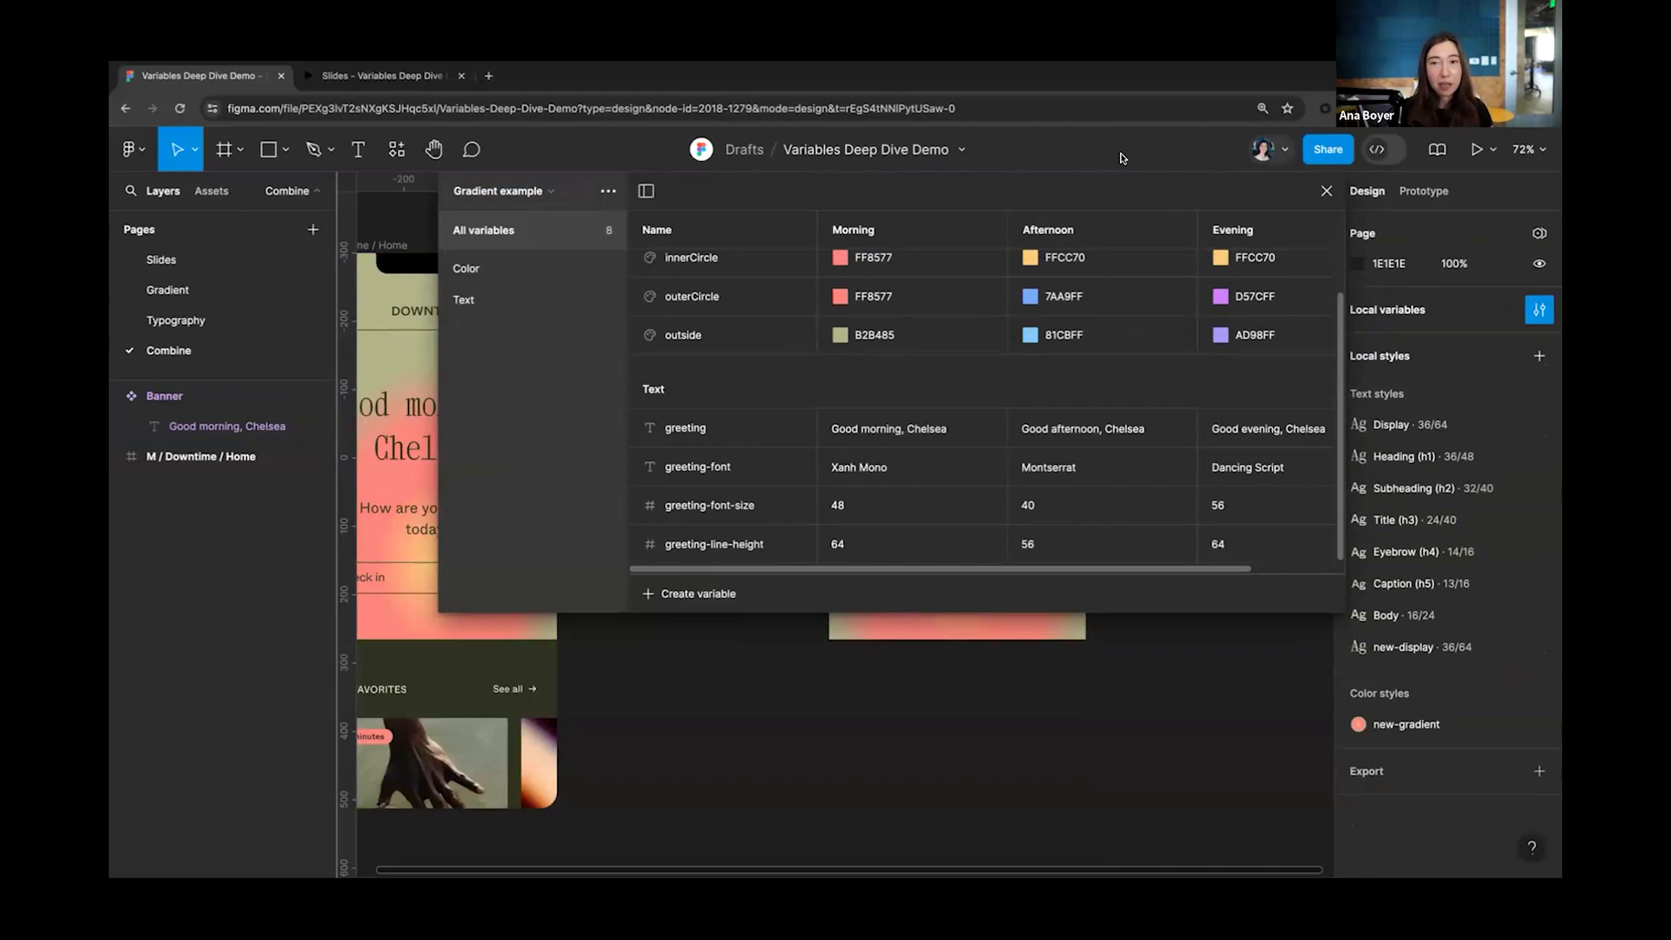
click(1326, 192)
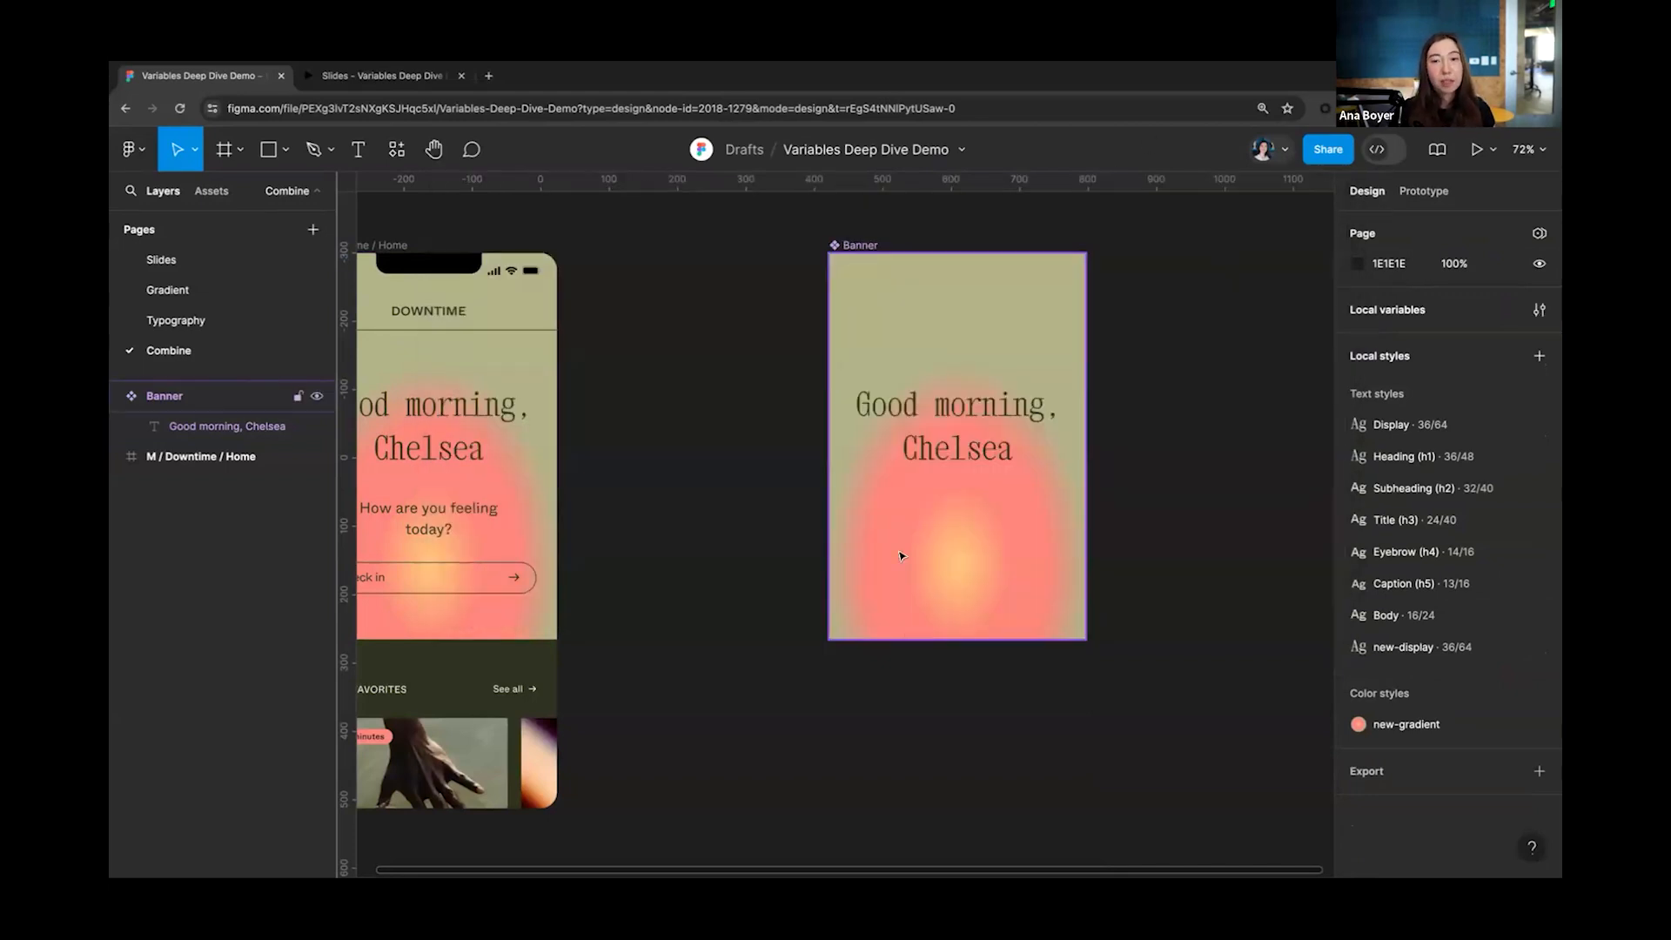
Step: Apply the greeting-font variable from the Gradient example collection as the font family of the Banner component's greeting text
click(933, 413)
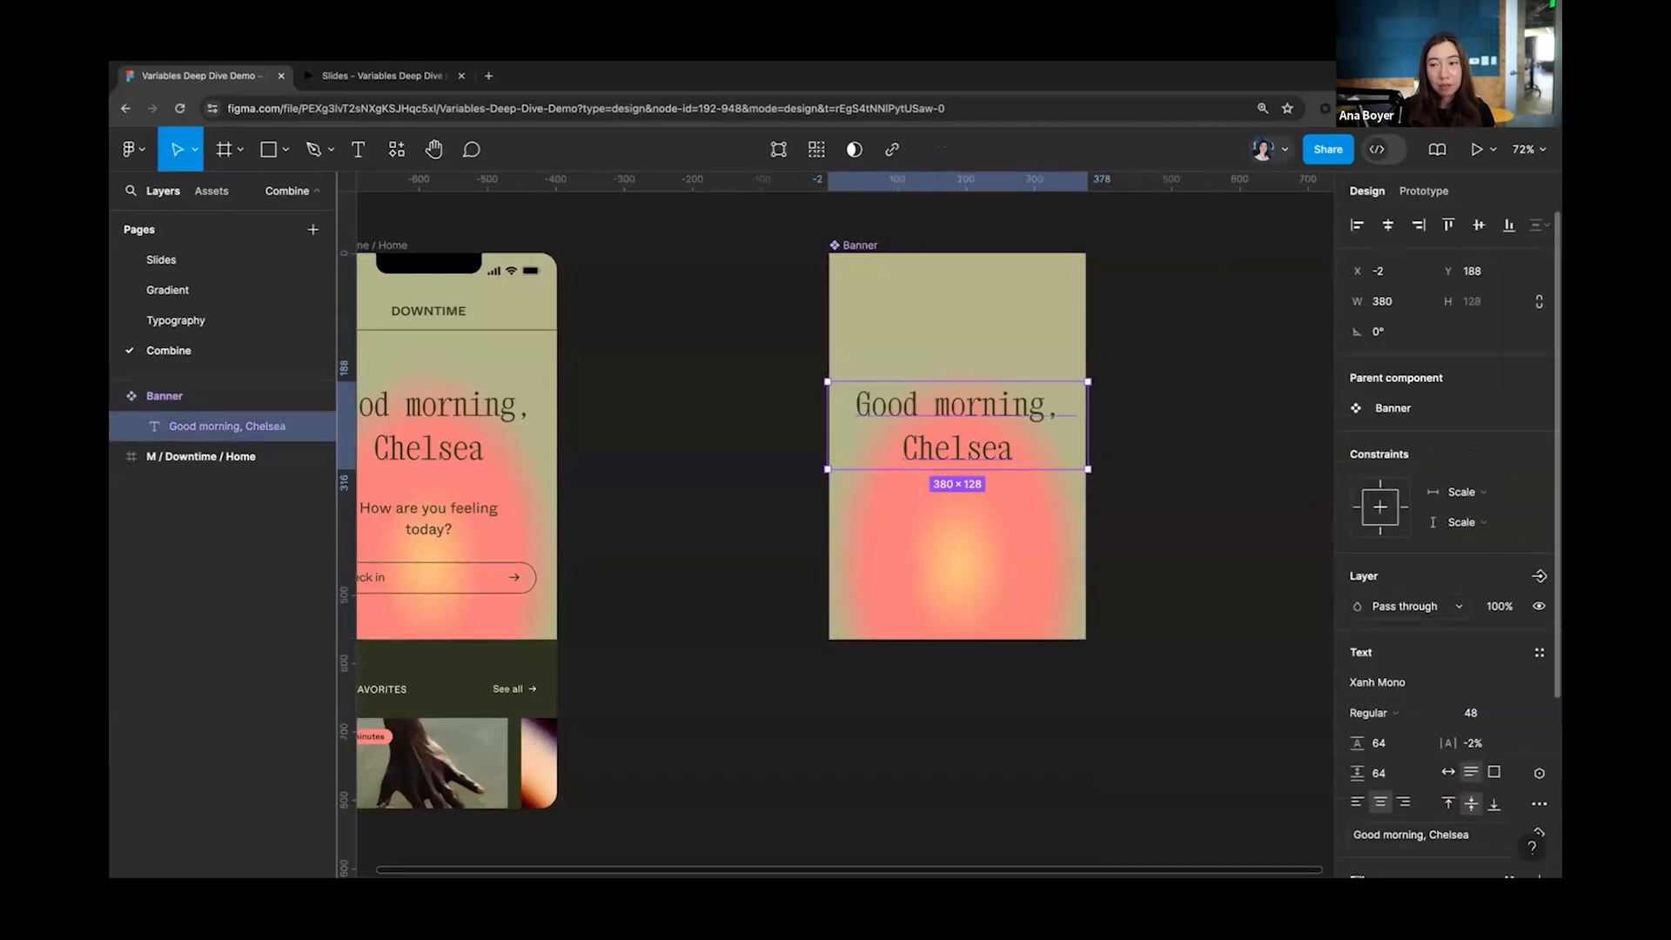
click(1506, 680)
click(1182, 503)
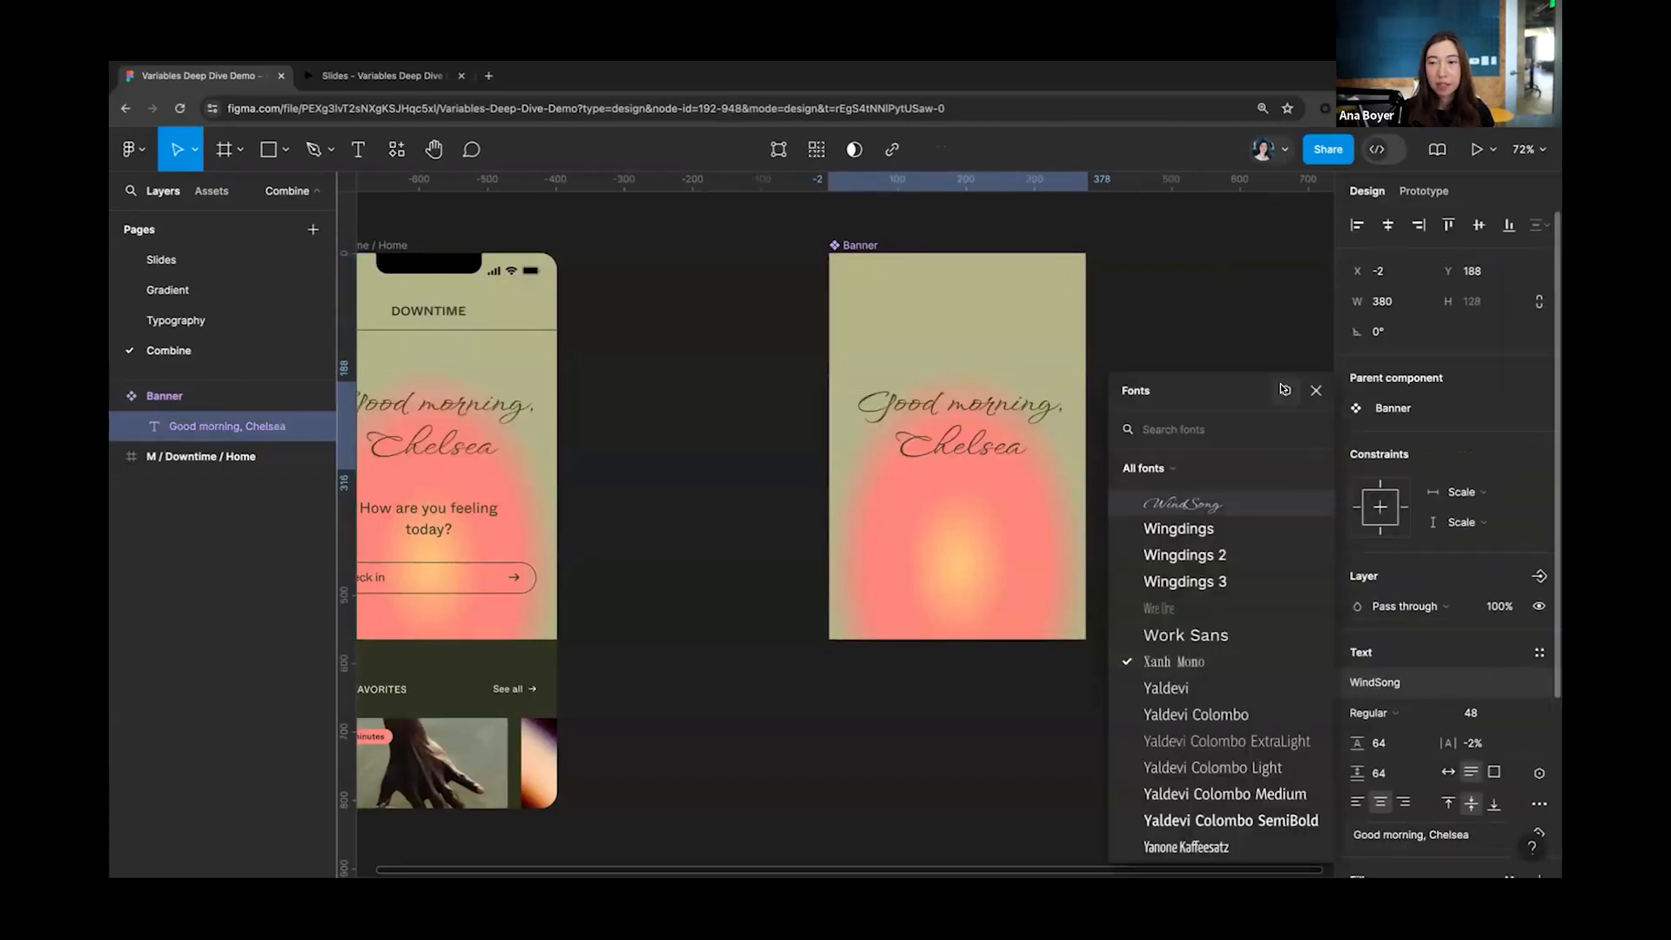
click(1284, 388)
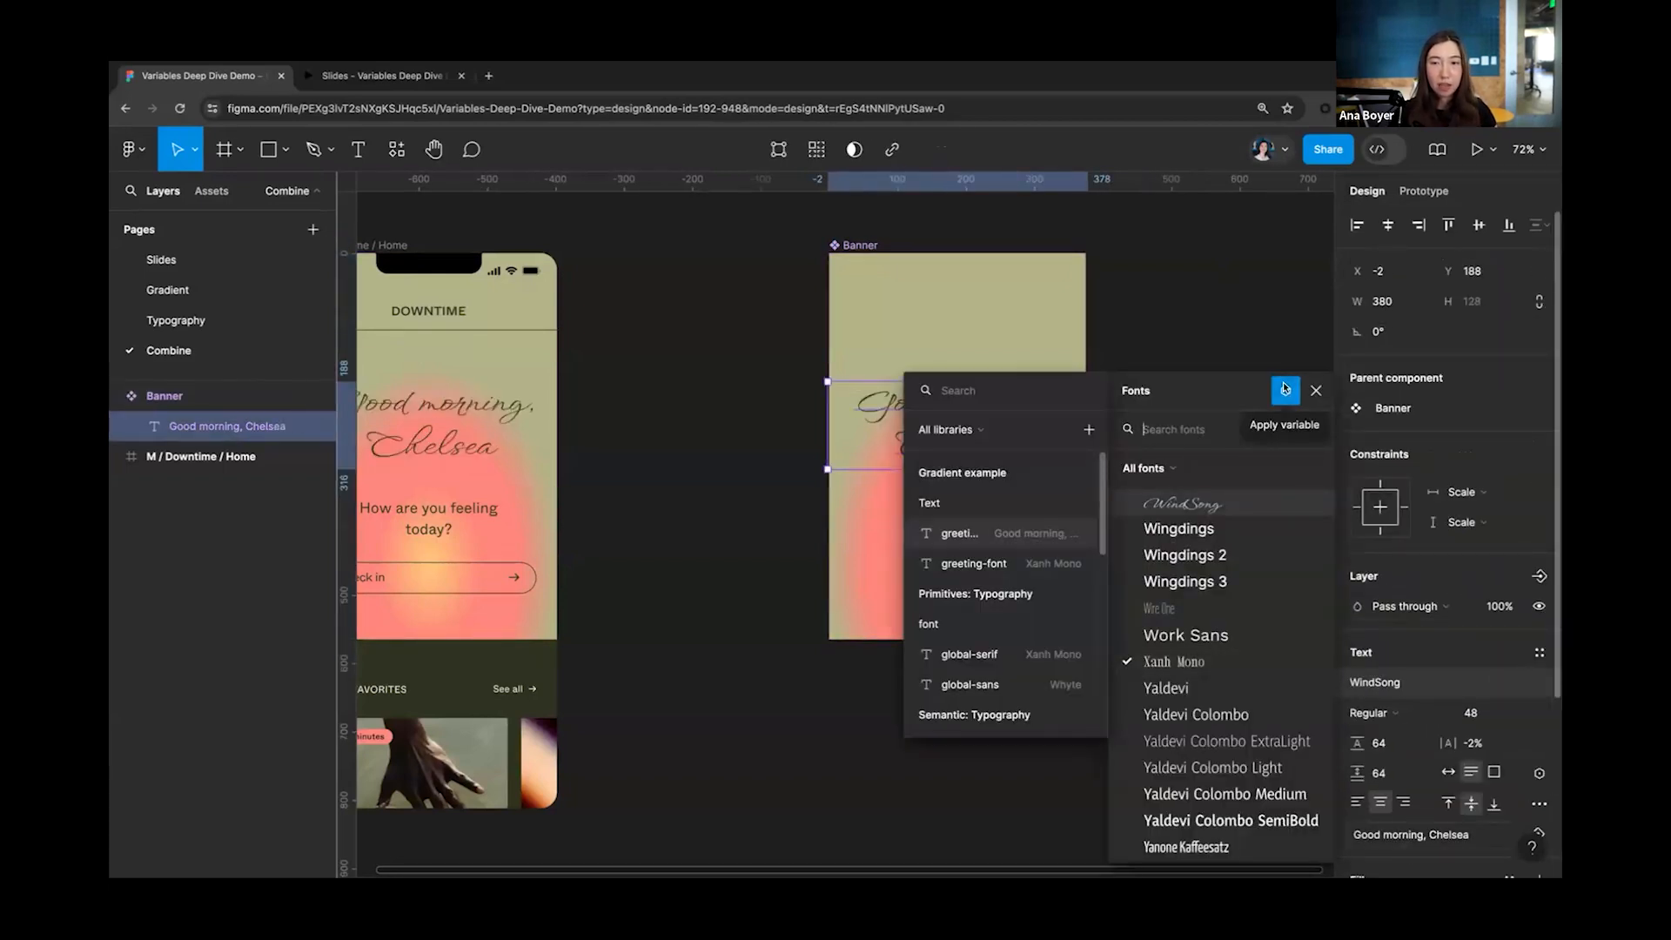
click(973, 563)
Step: Try to apply the greeting-font variable to the greeting text's font style, searching the variables for "gree"
click(1448, 713)
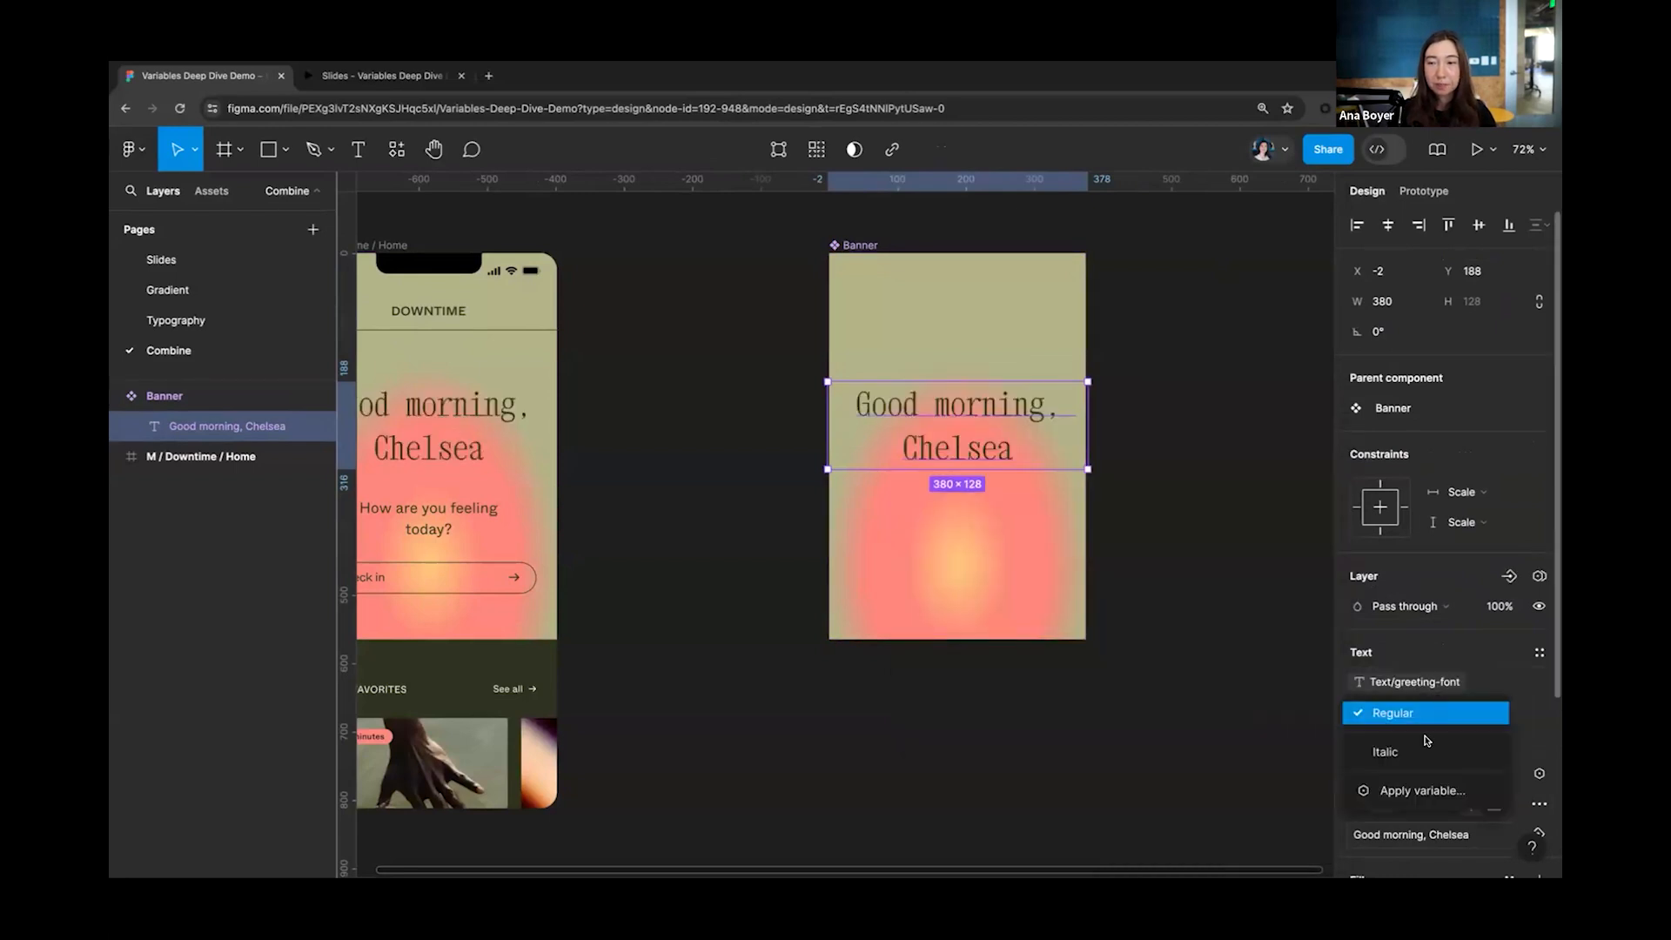
click(1426, 792)
text(gree)
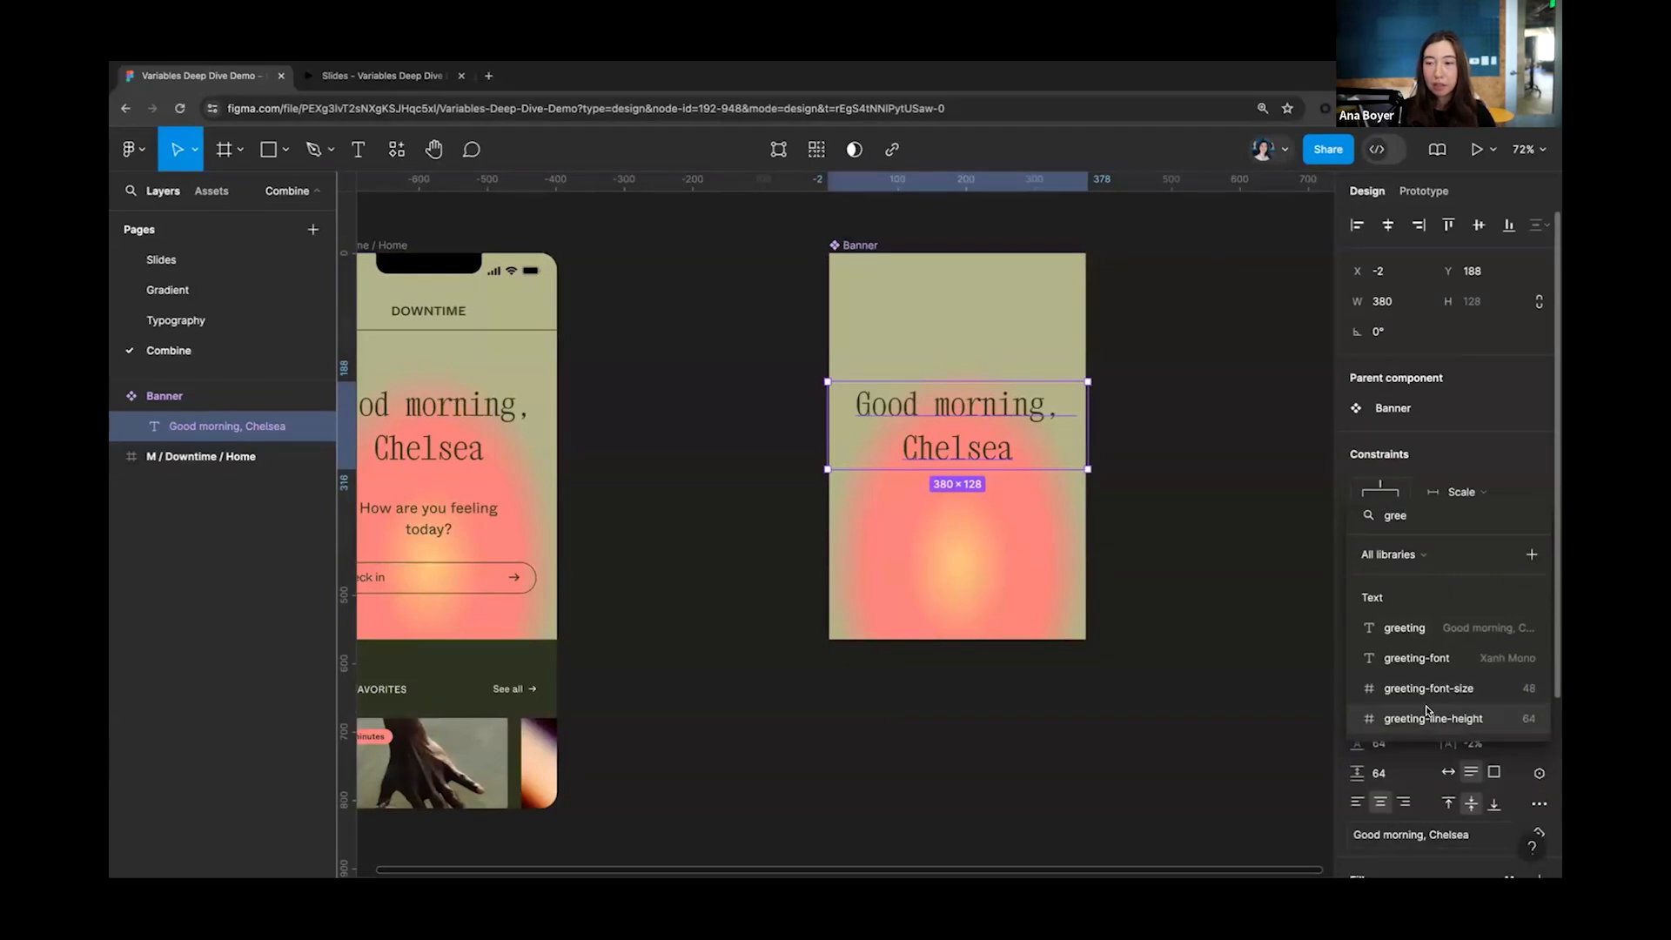
click(1416, 658)
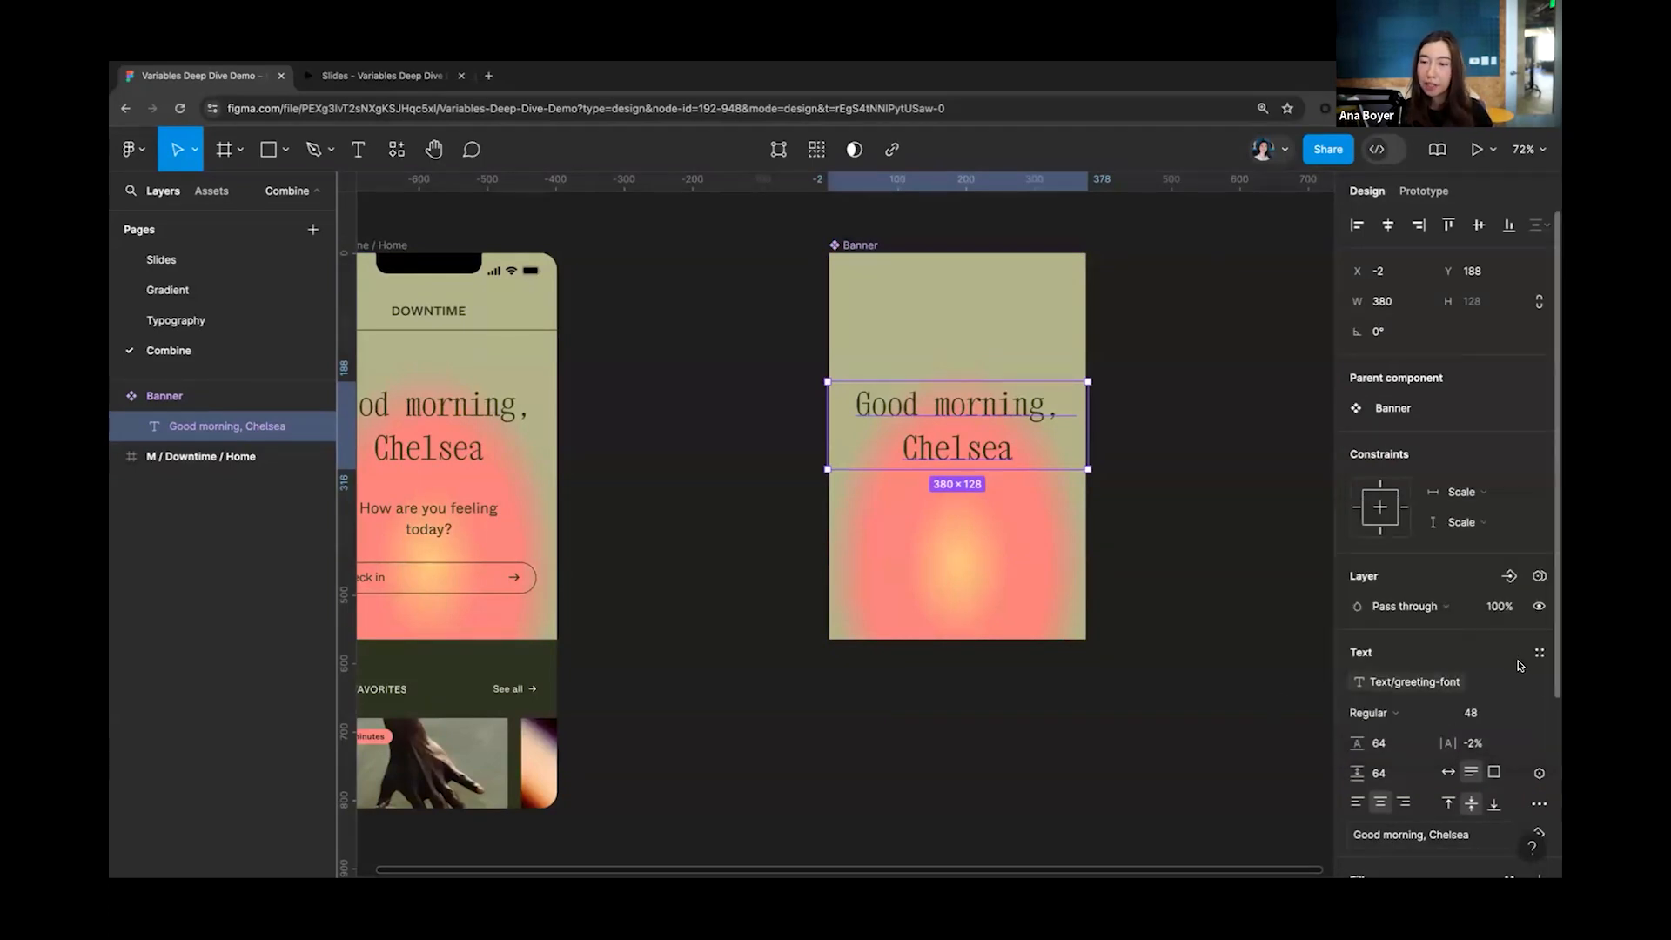
Step: Apply greeting-font-size to the greeting text's font size and greeting-line-height to its line height
click(1521, 713)
click(1491, 819)
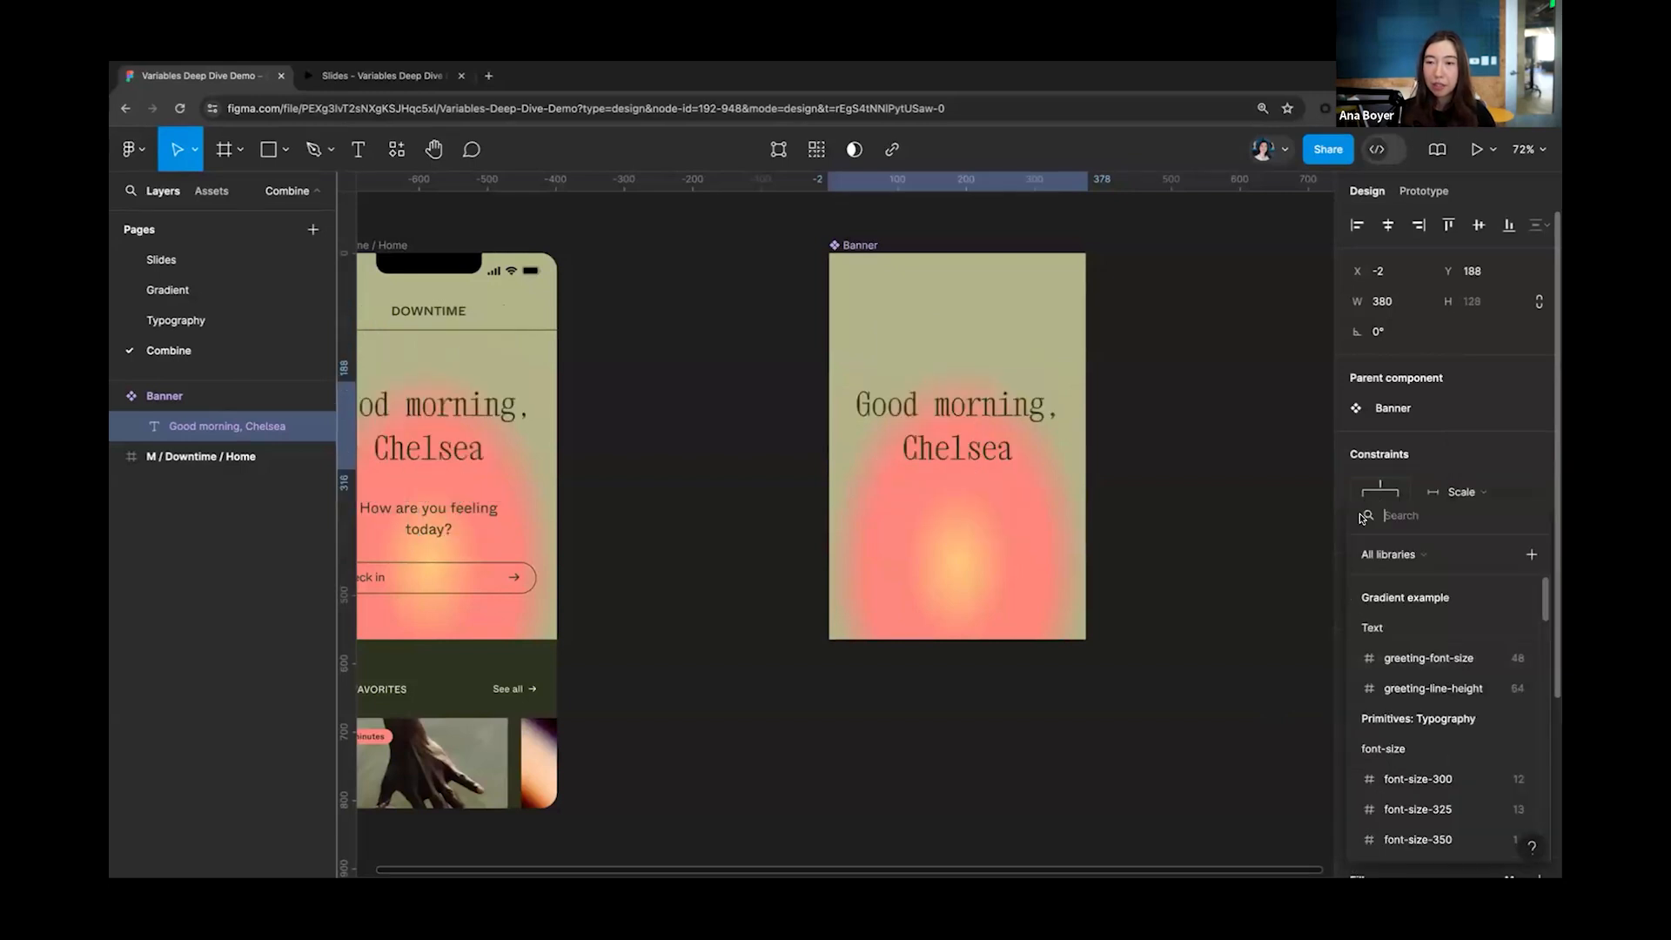
click(1427, 657)
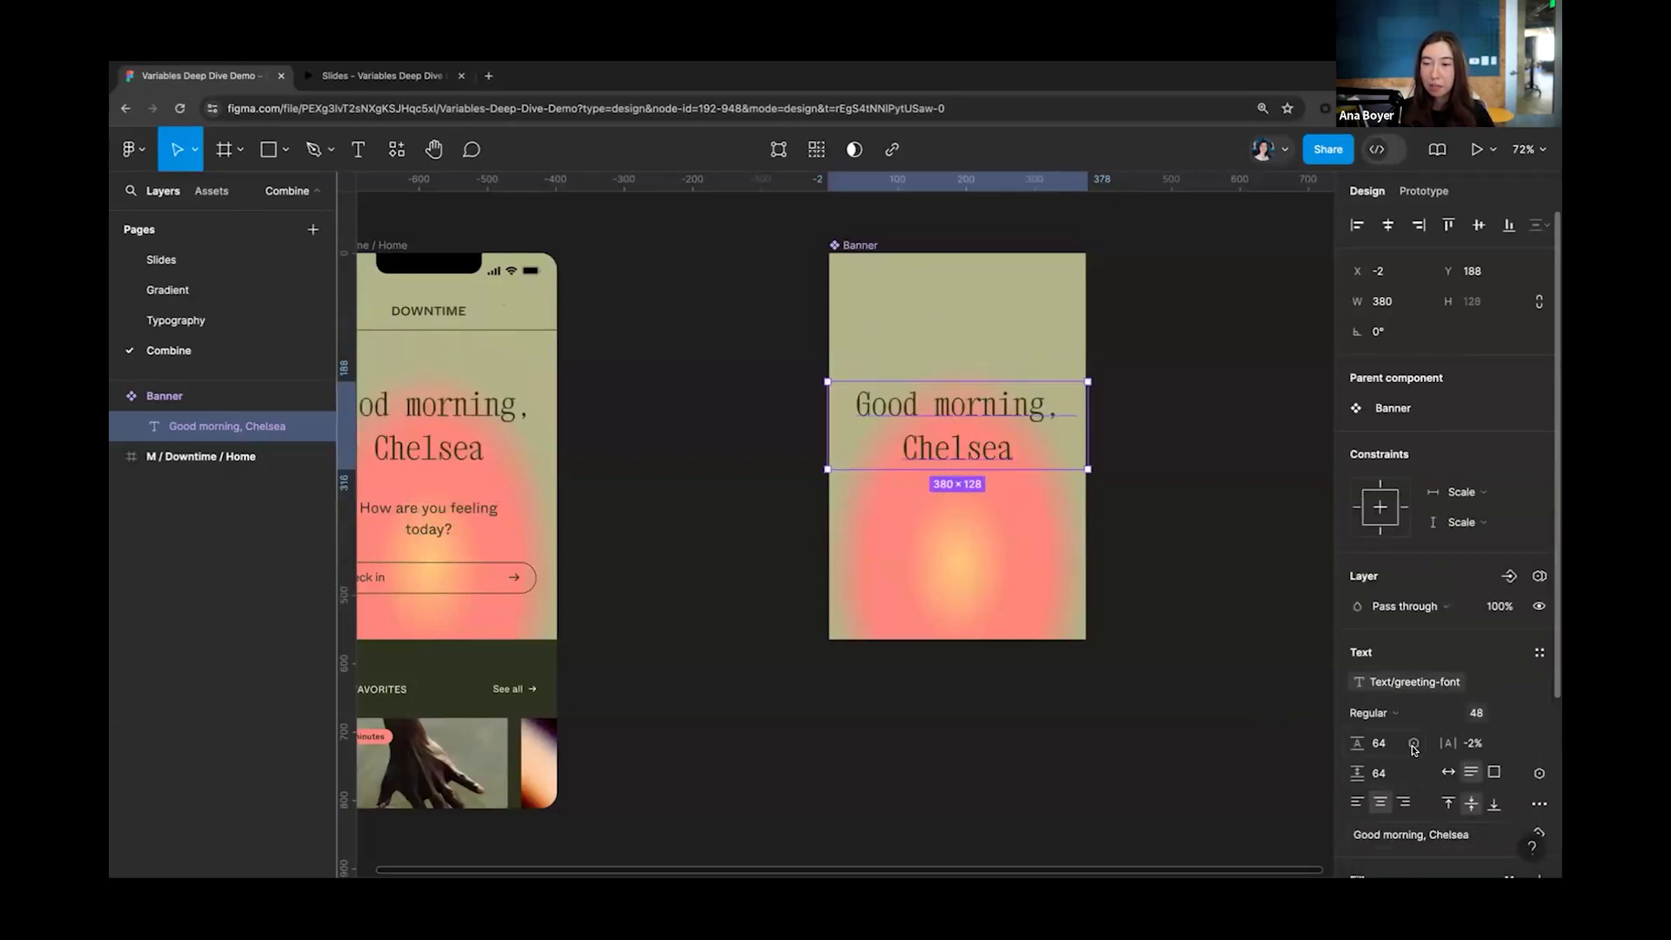
click(1413, 744)
click(1471, 686)
Step: Apply the greeting variable to the text content of the Banner's greeting and deselect the layer
scroll(1418, 783, down, 1)
scroll(1418, 783, down, 1)
click(1445, 766)
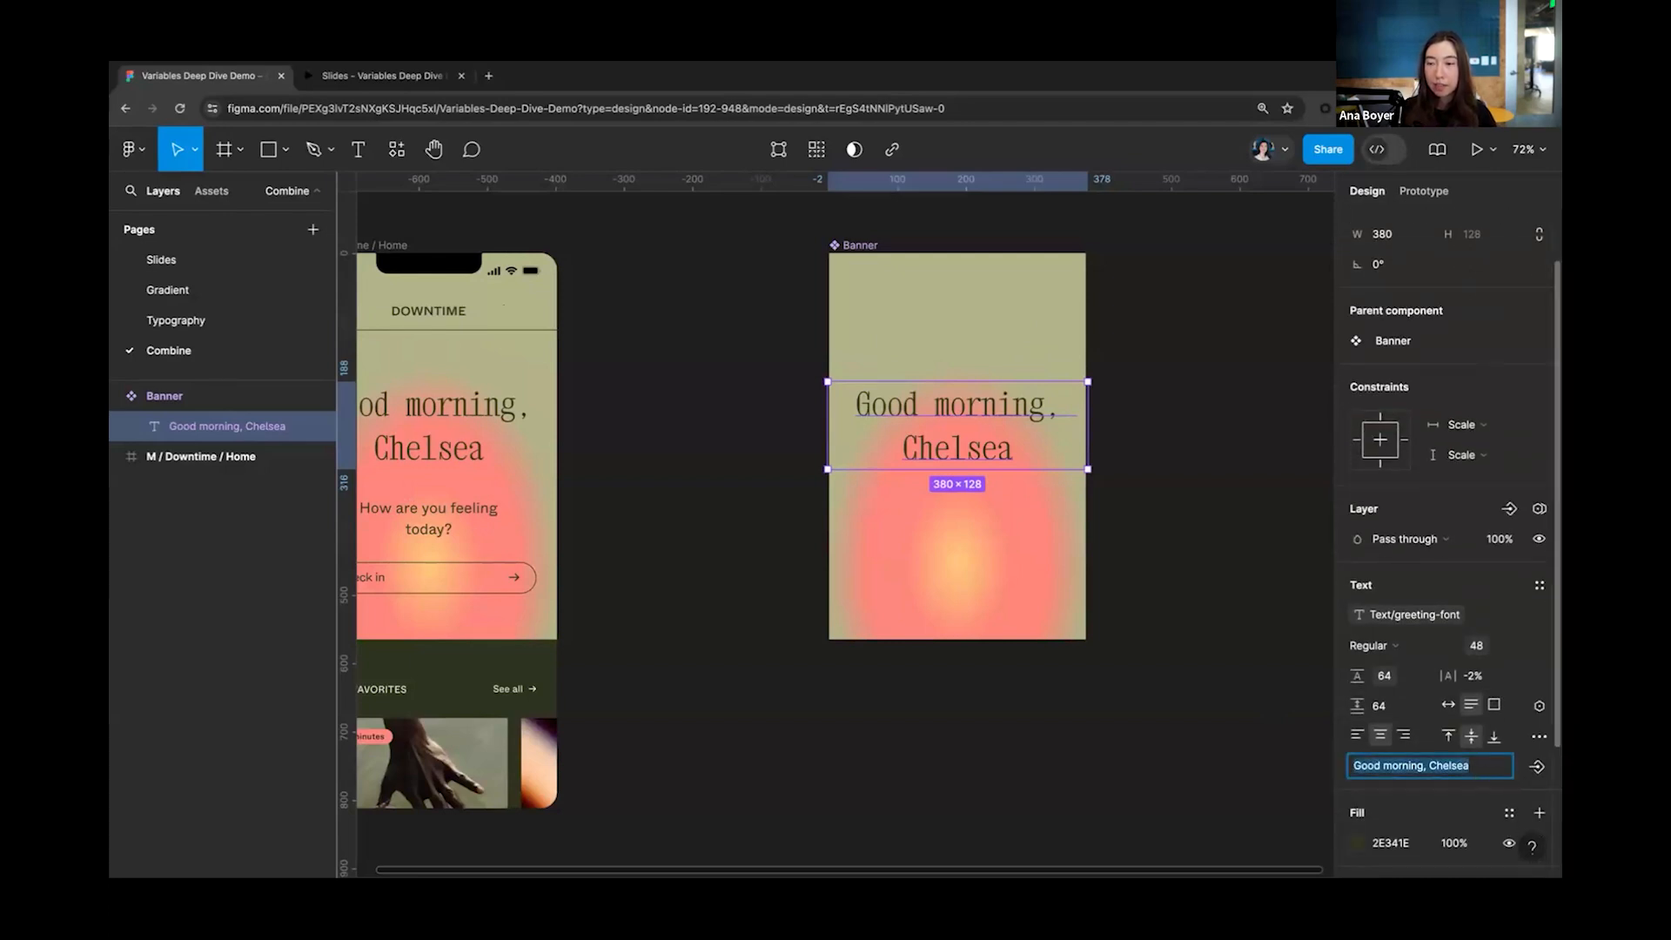
click(1538, 709)
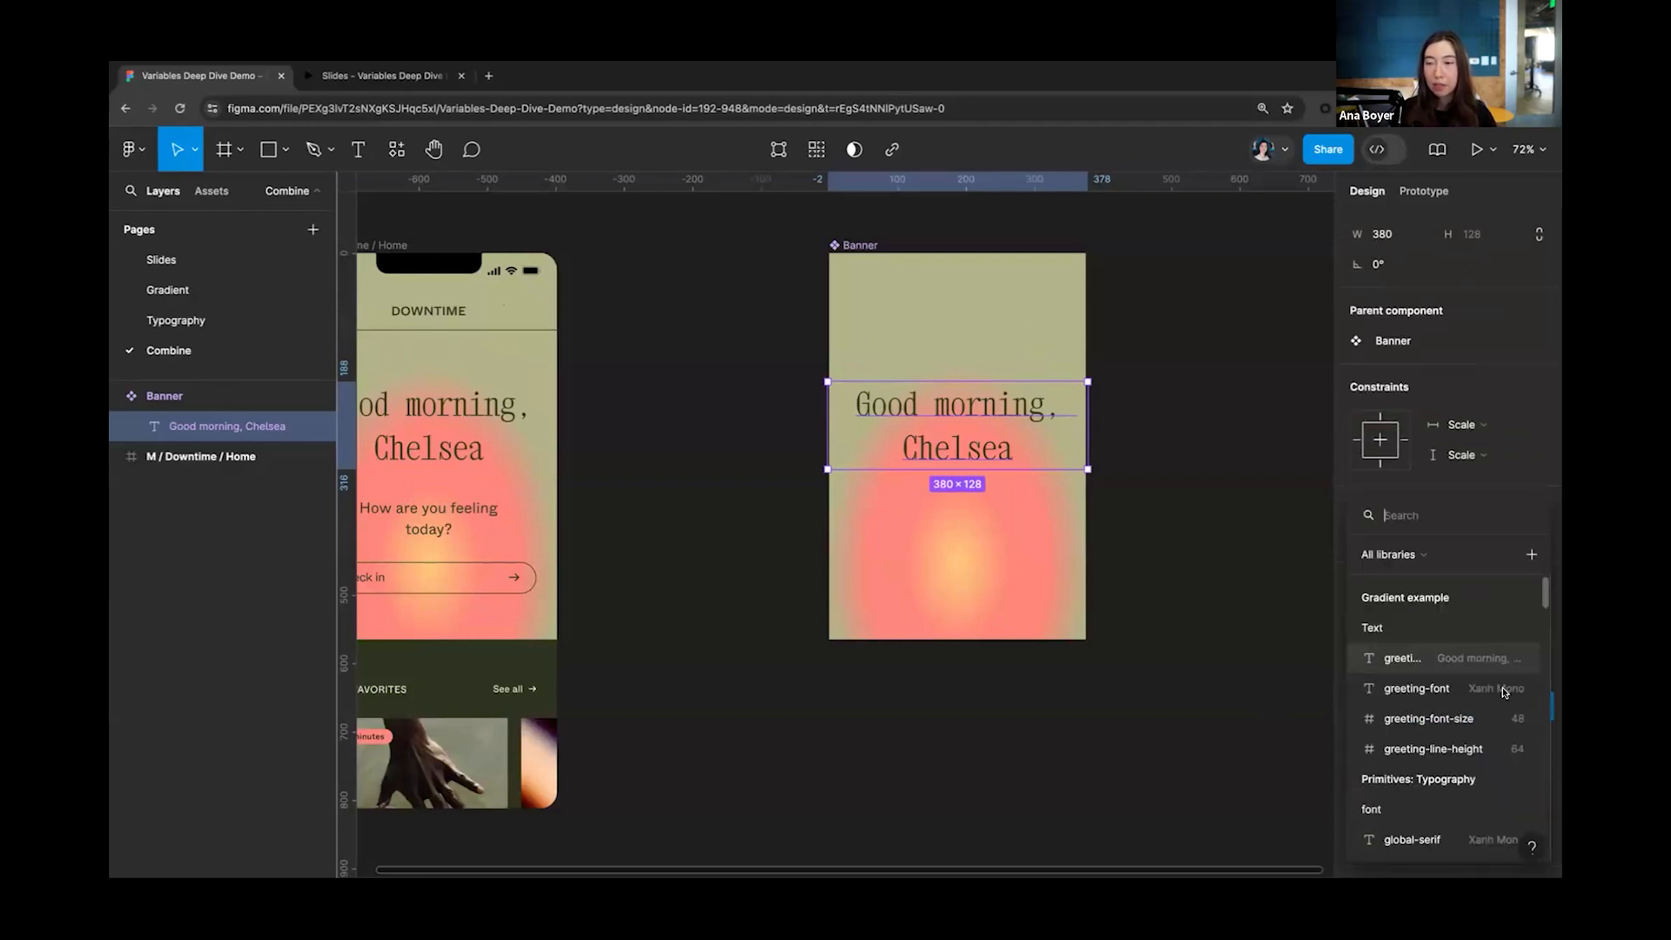
click(1401, 658)
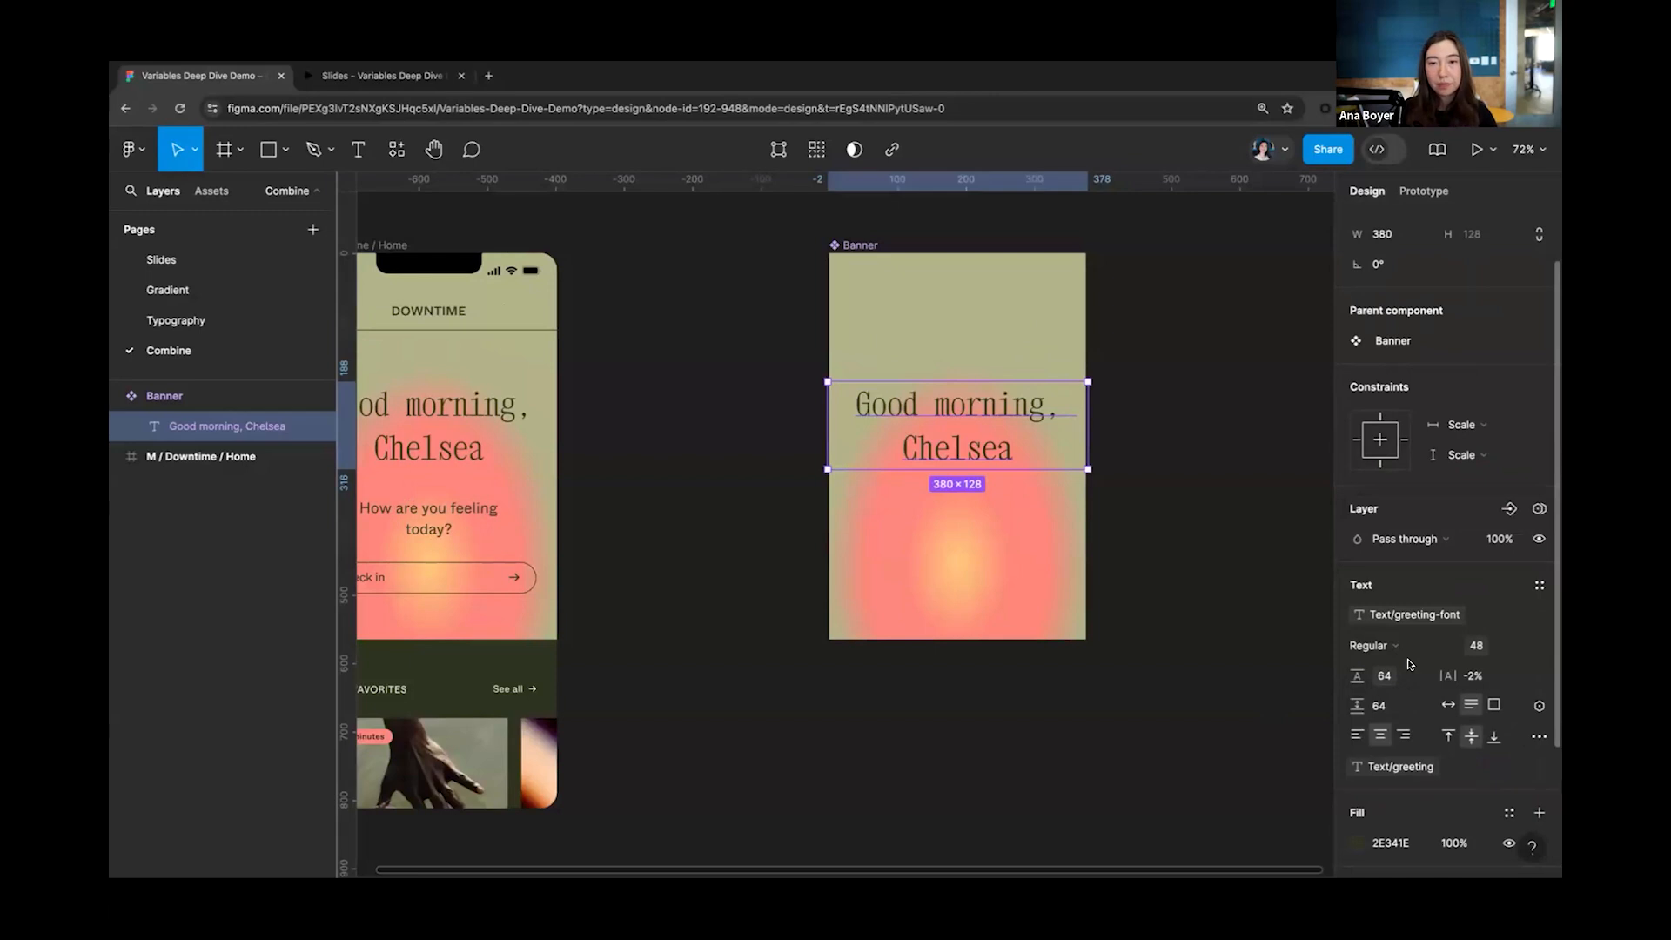
click(1085, 757)
Step: Preview the M / Downtime / Home frame in the Afternoon and Evening modes of the Gradient example collection
scroll(1088, 753, down, 3)
scroll(1086, 752, down, 1)
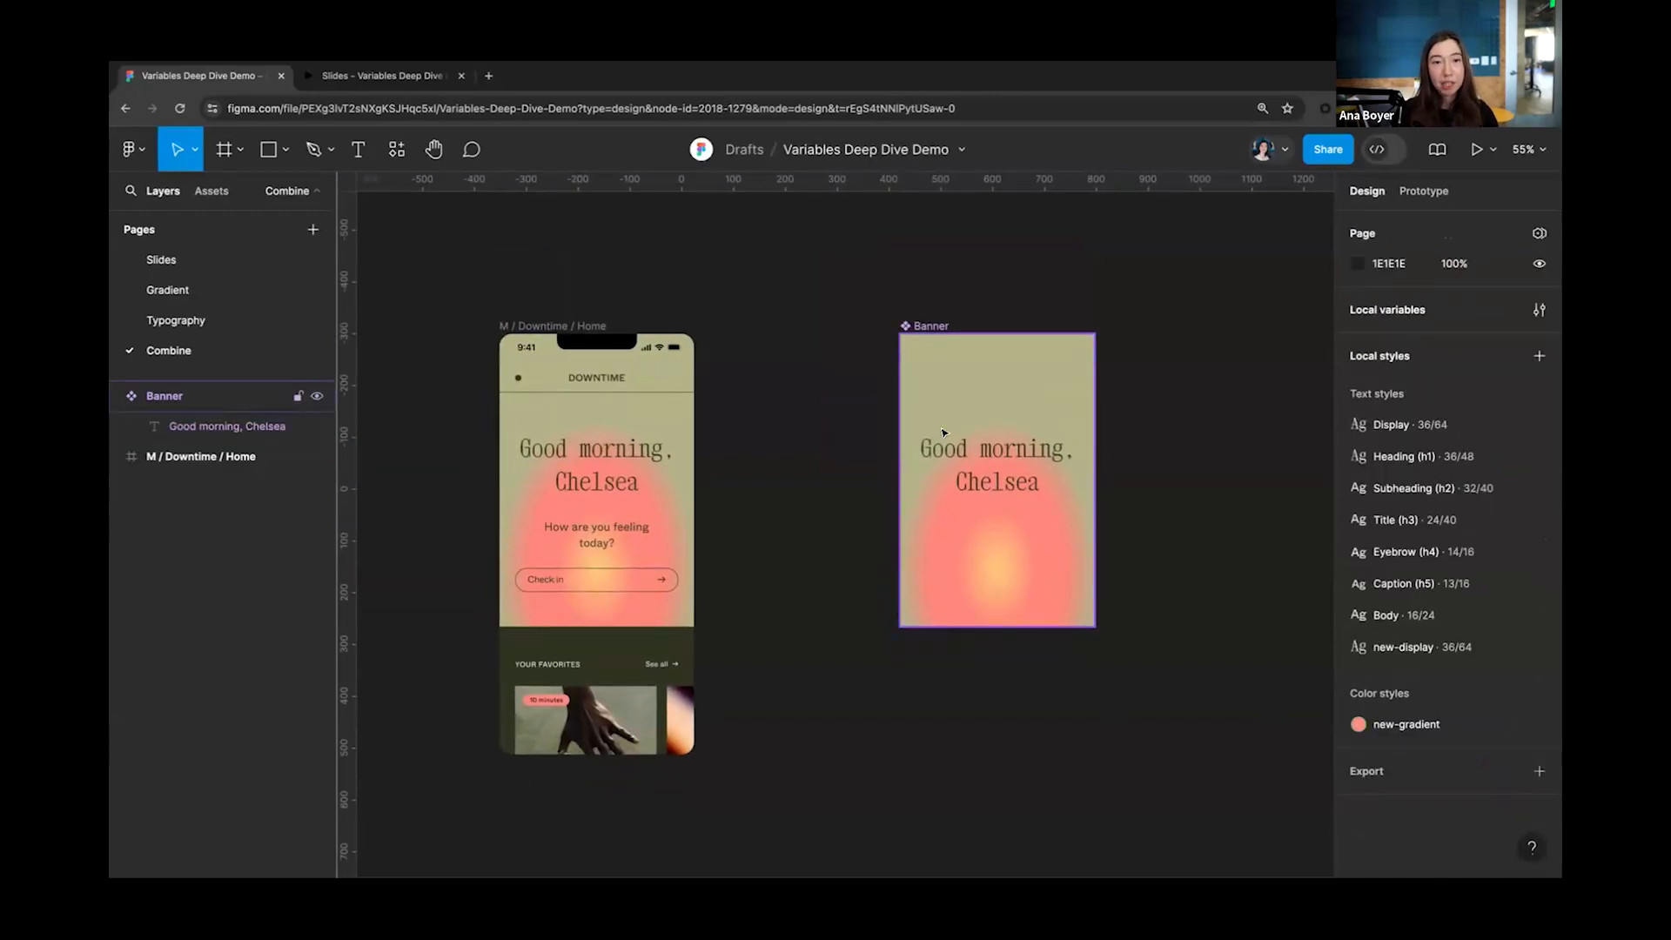
click(560, 475)
scroll(553, 427, left, 2)
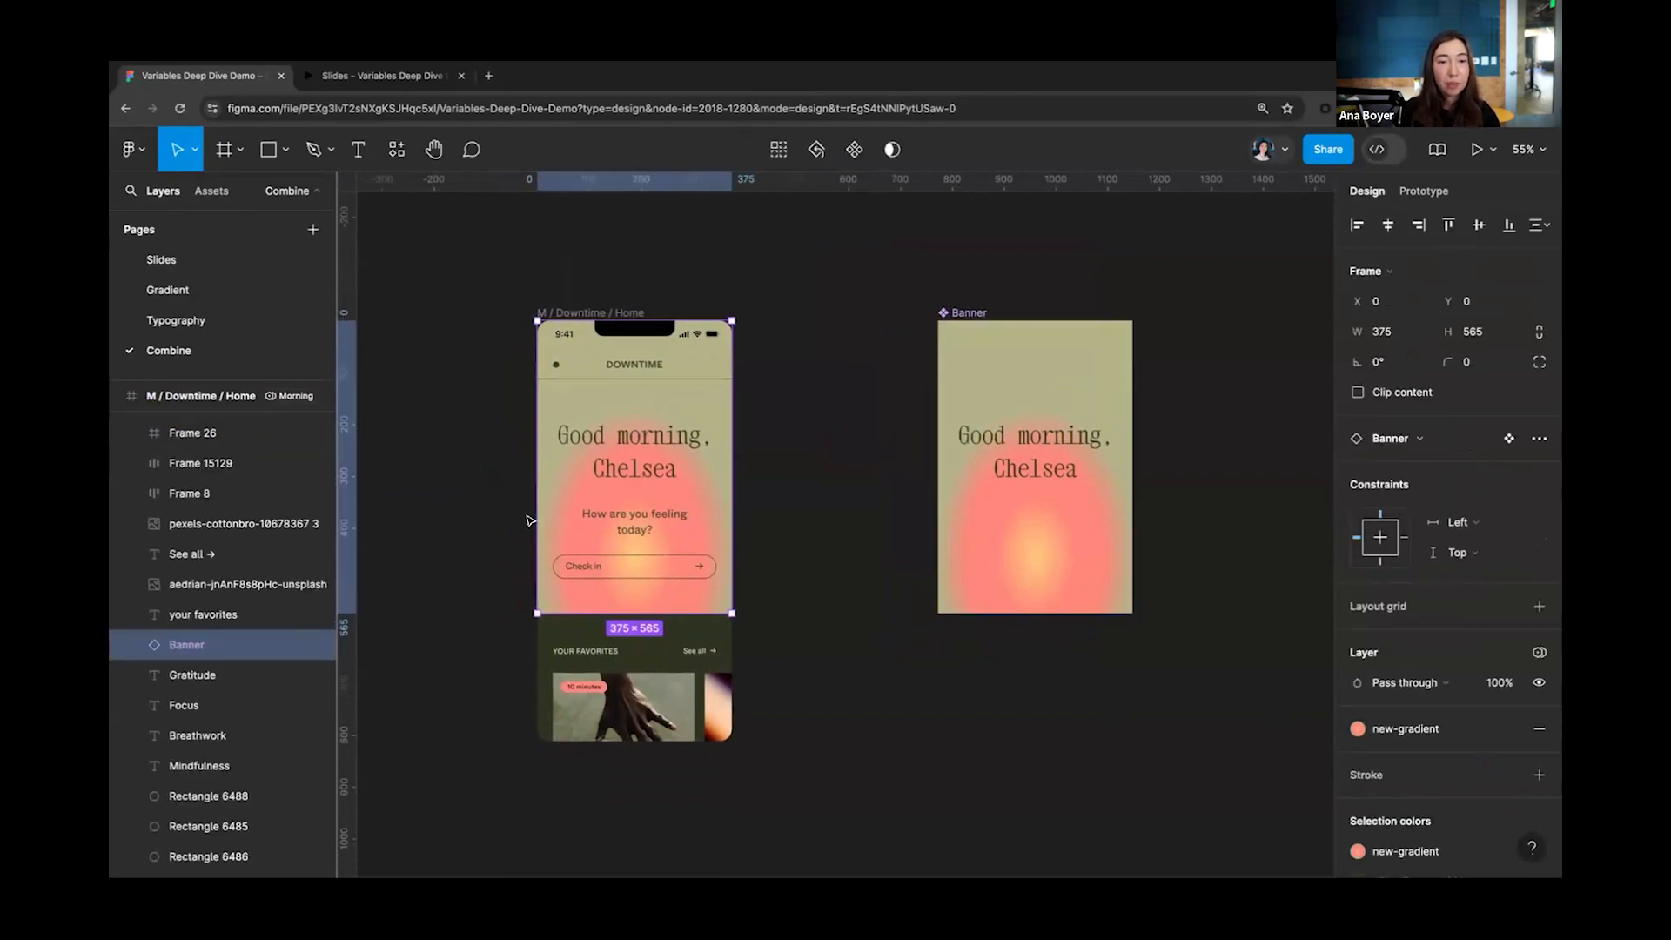
click(585, 275)
click(585, 312)
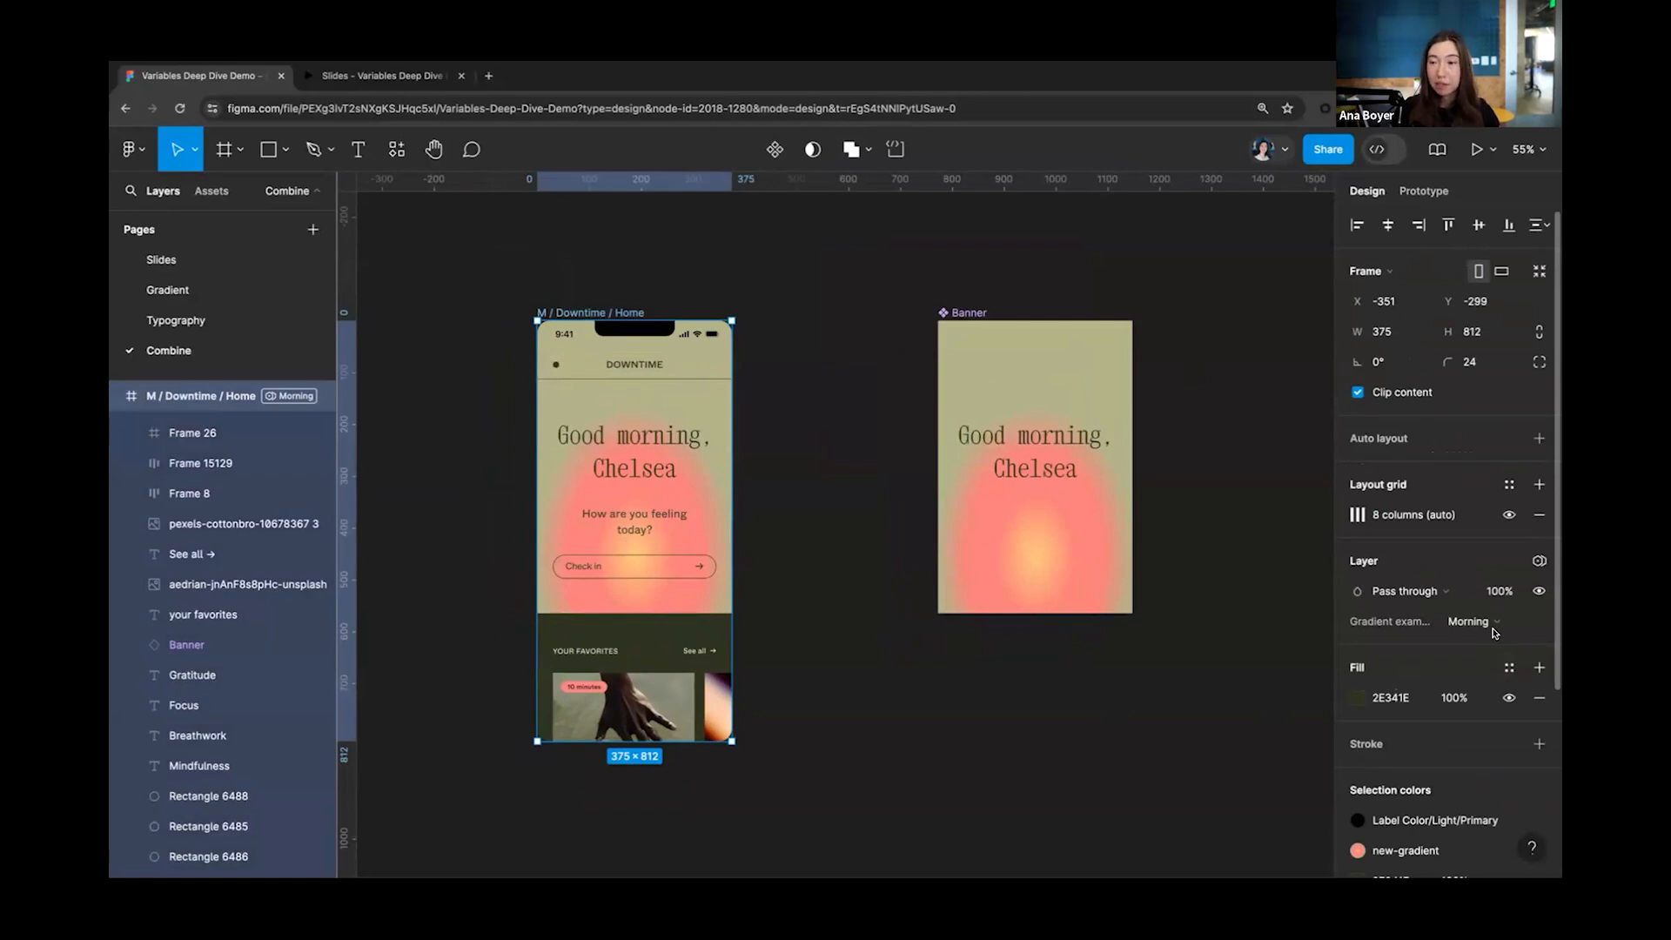
click(1495, 623)
click(1477, 648)
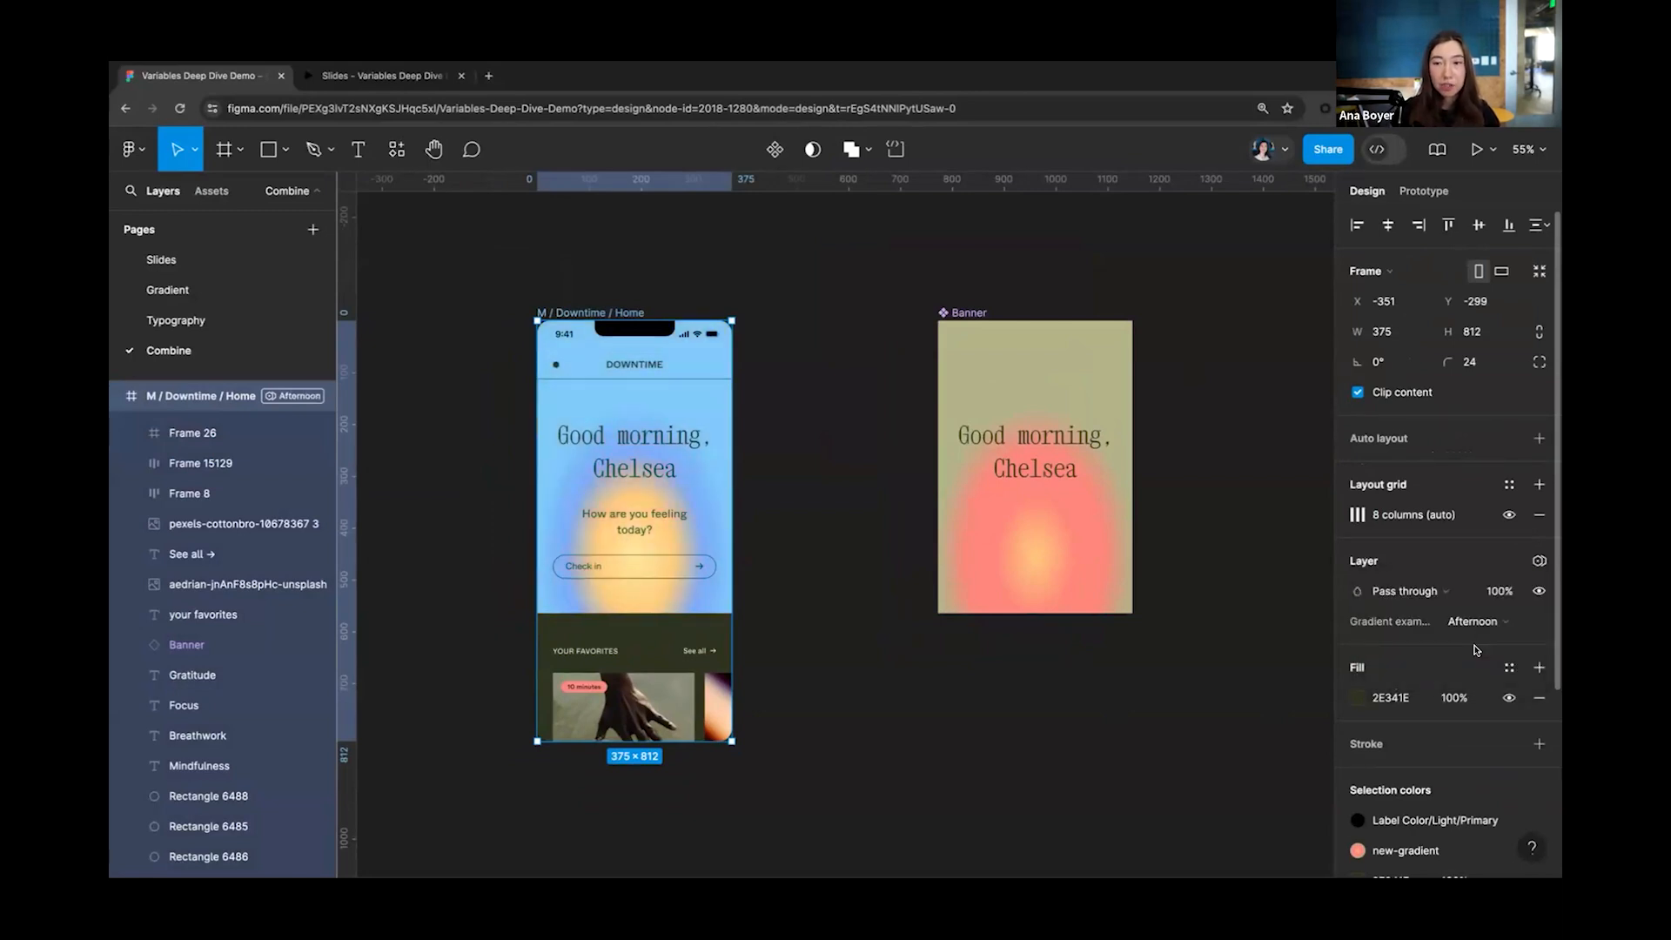
click(1483, 620)
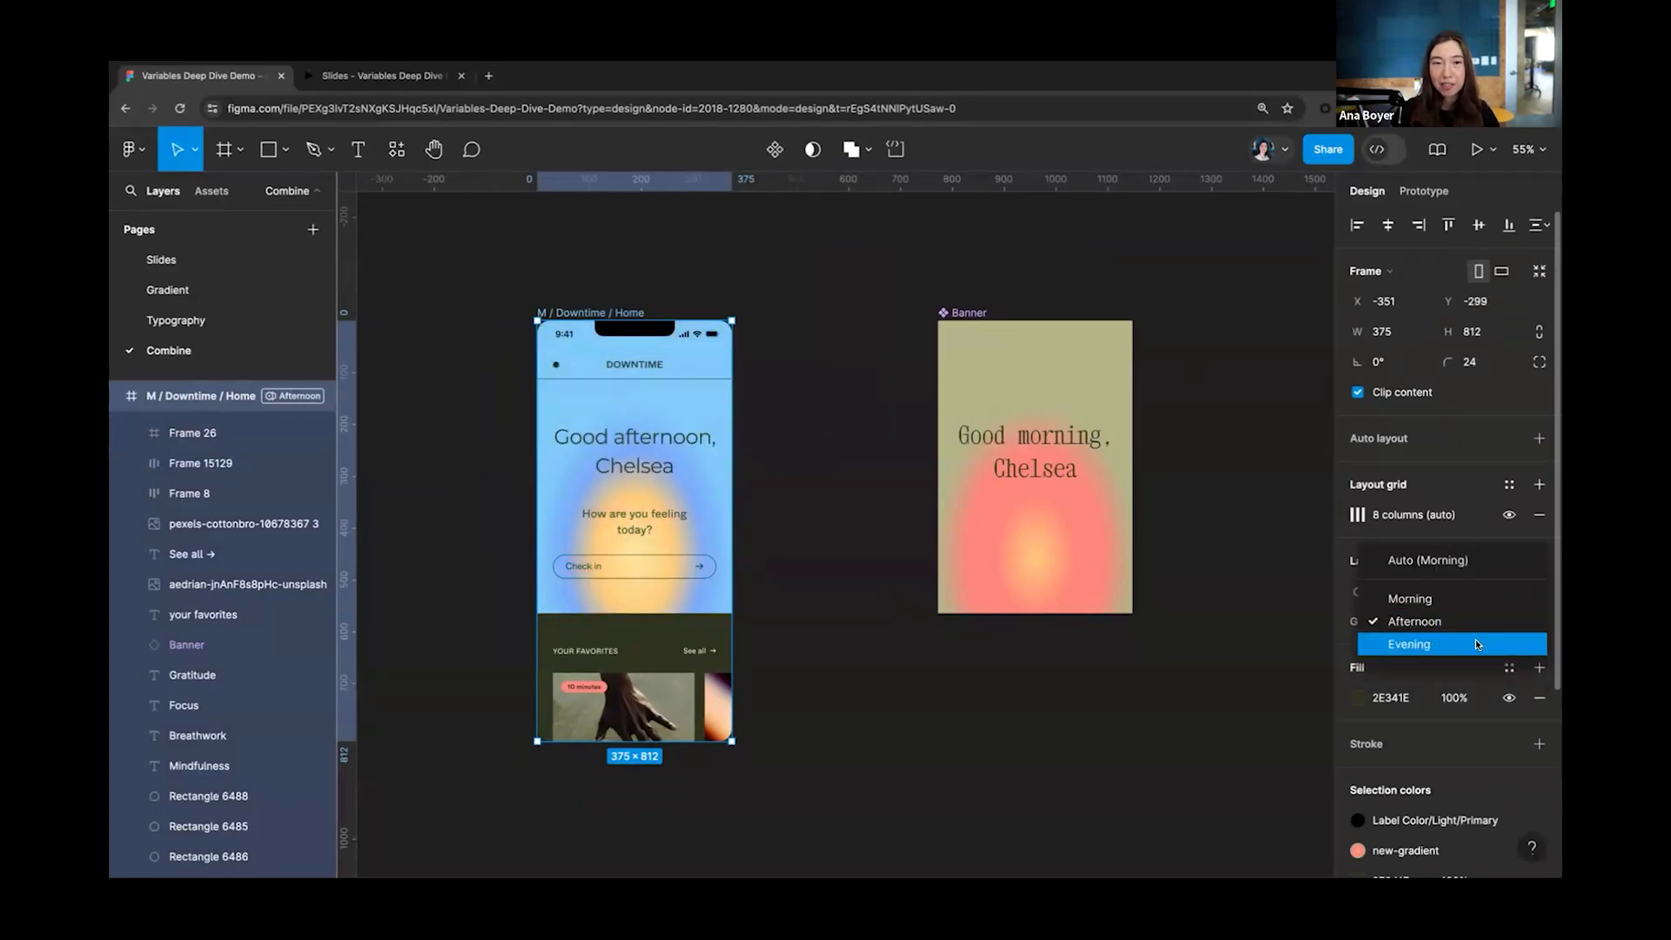
click(1476, 644)
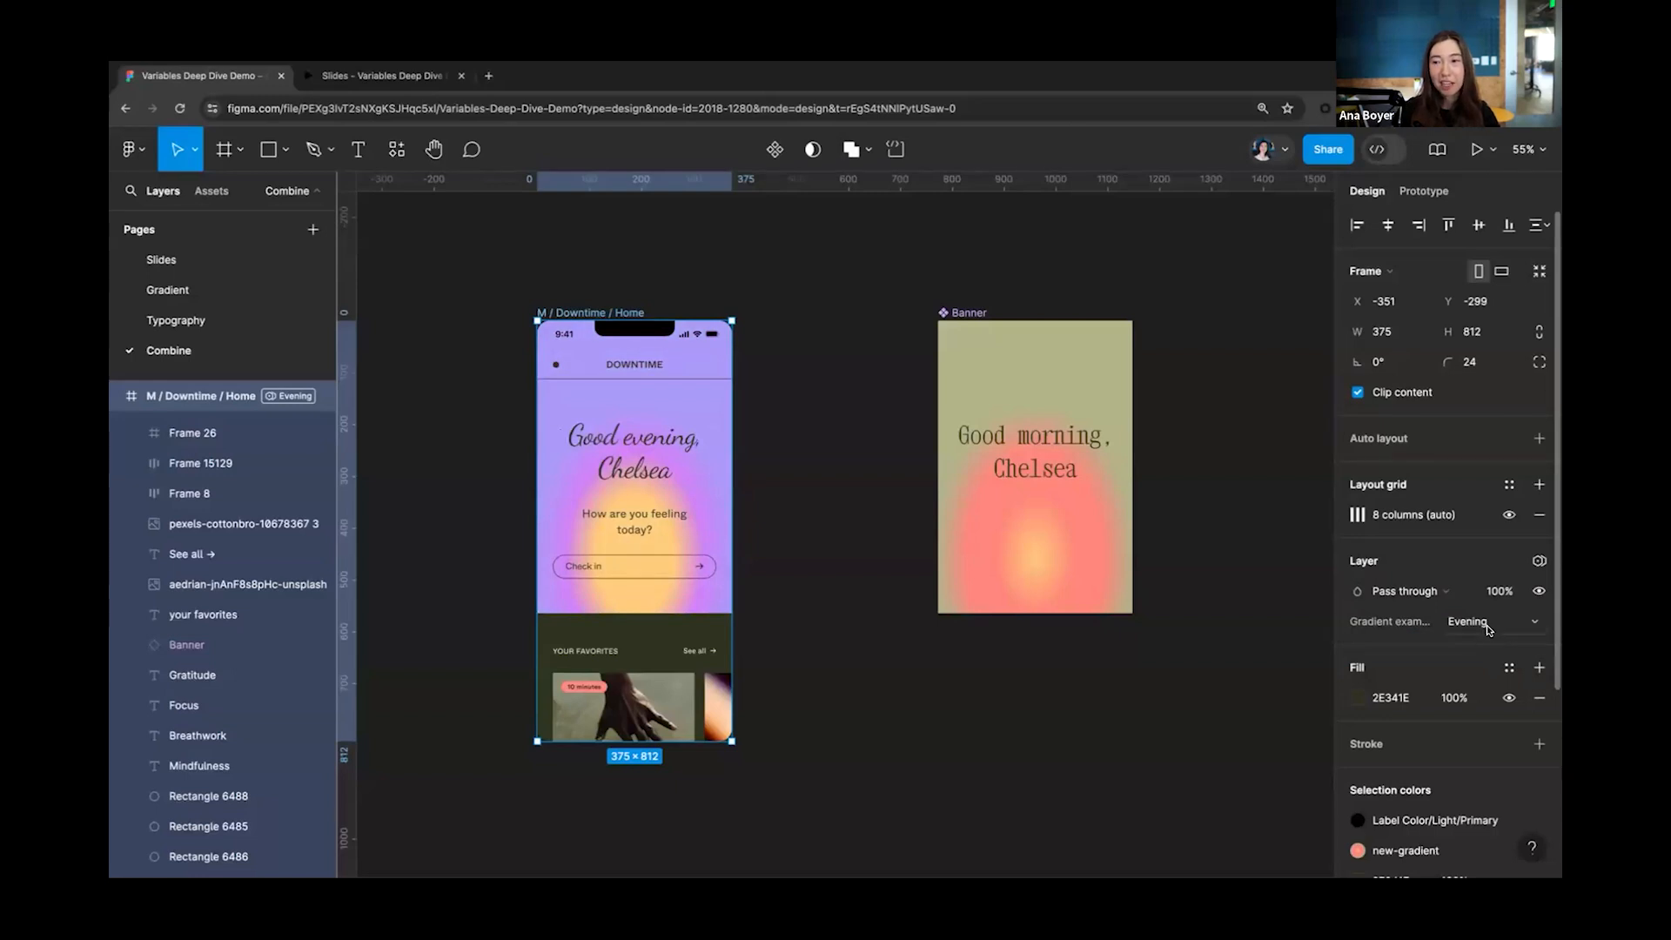
Step: Switch the home frame's Gradient example mode back through Afternoon to Morning and deselect the frame
click(1481, 622)
click(1465, 604)
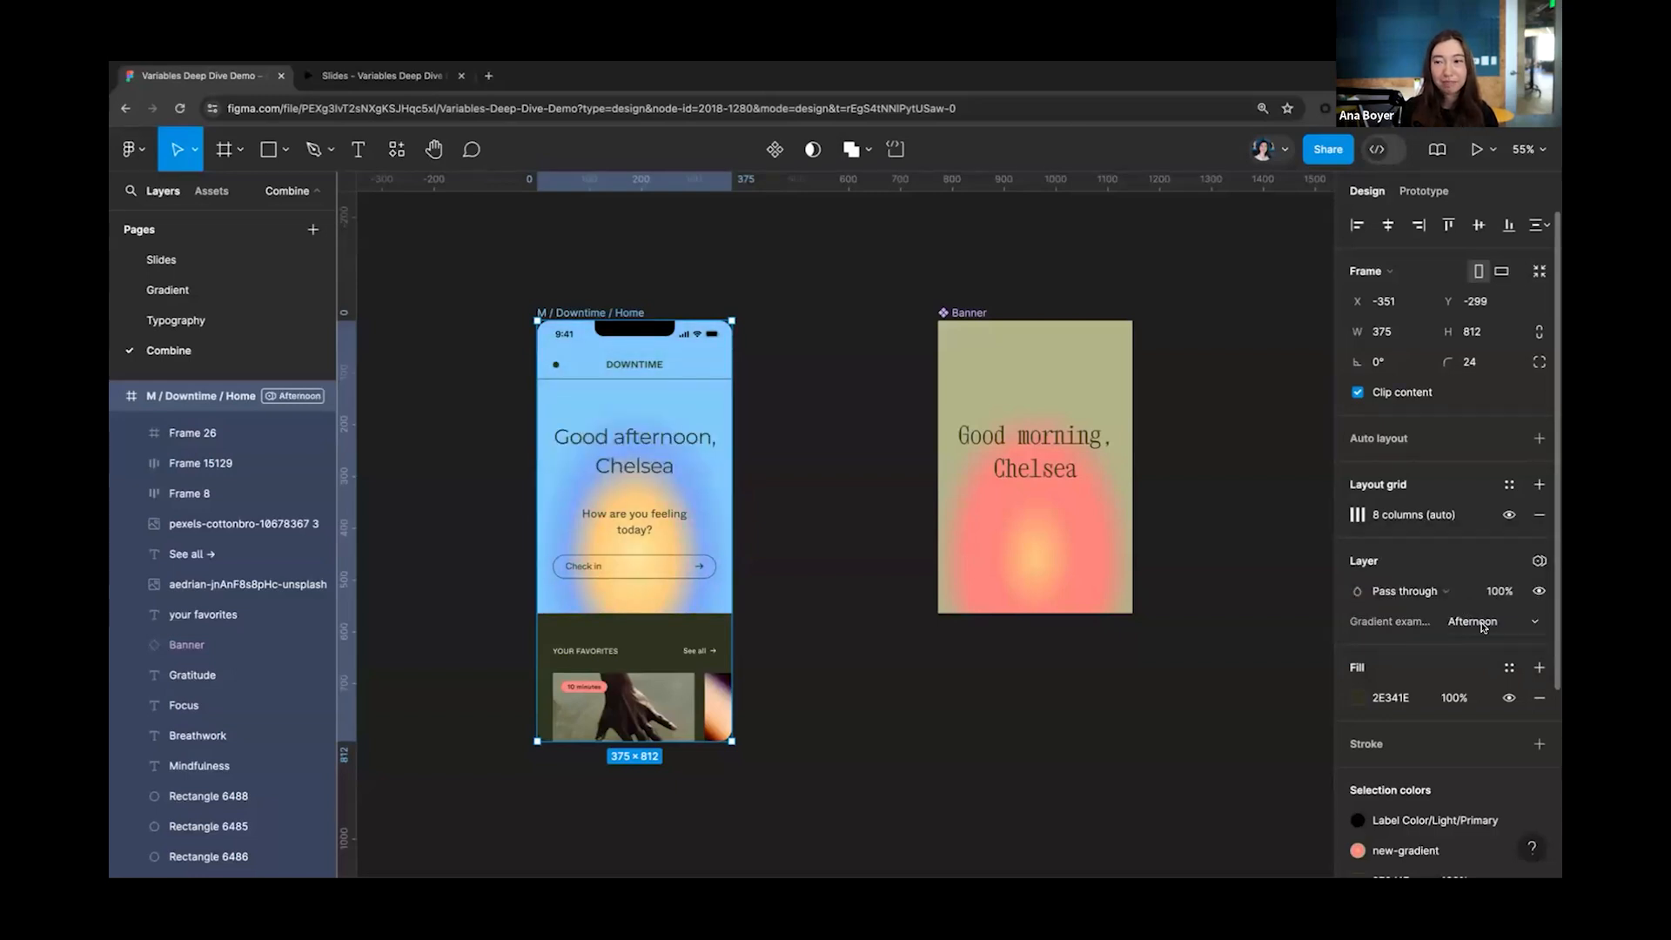
click(1482, 623)
click(1446, 599)
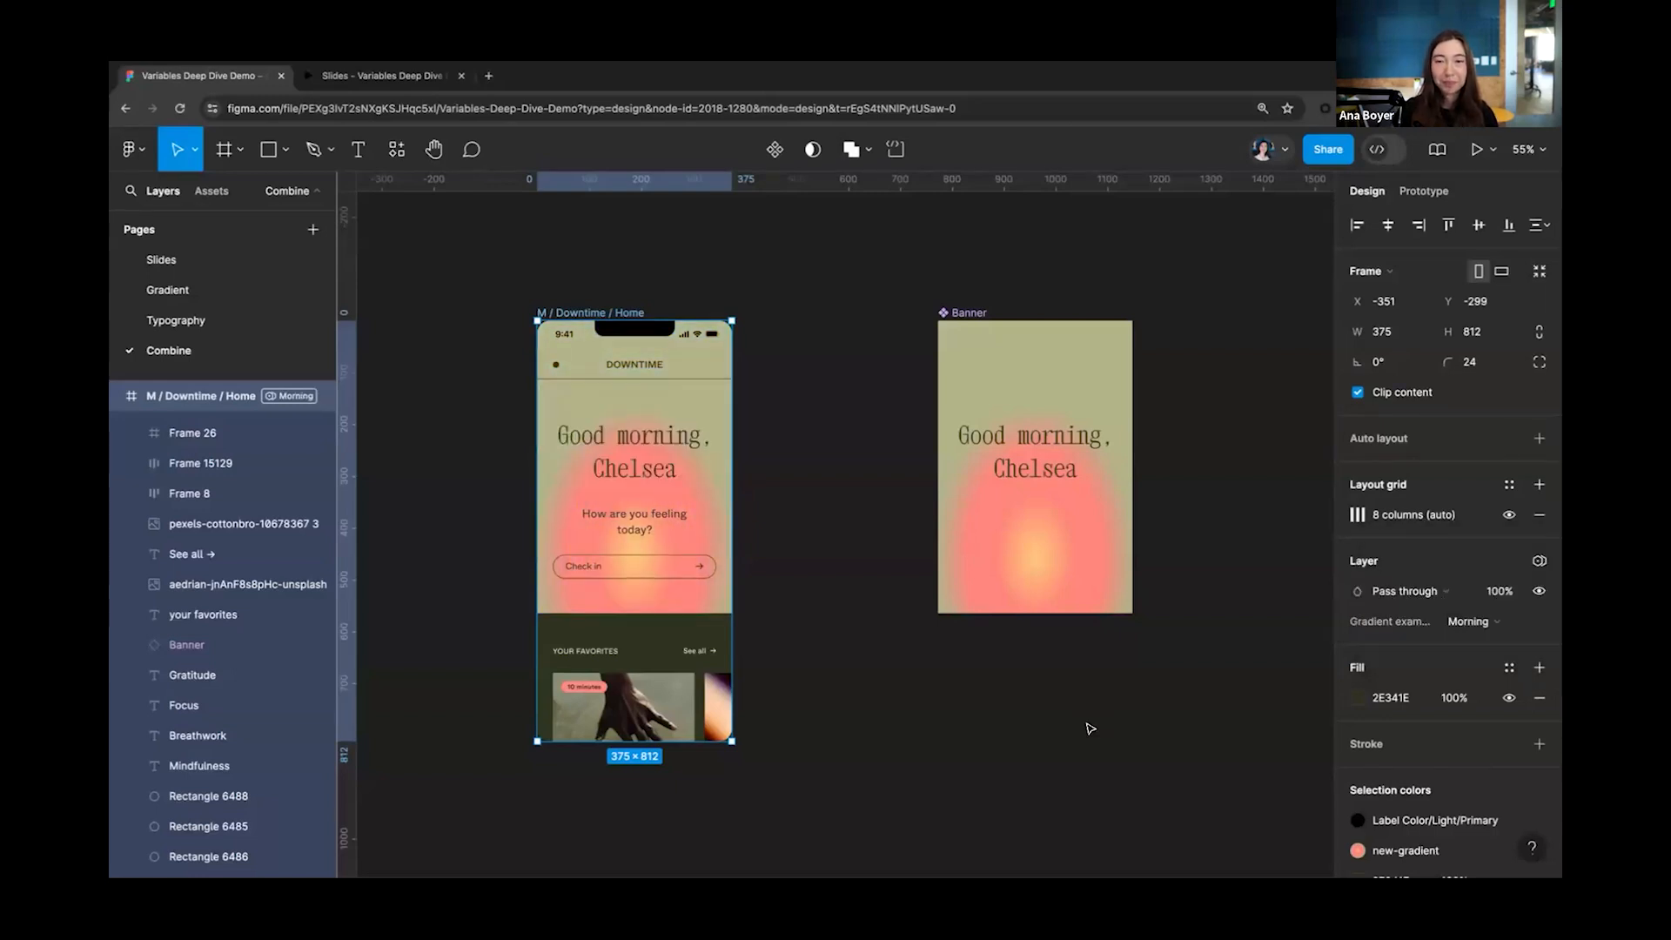
click(1087, 728)
Step: Switch to the Slides prototype, present it in full screen and advance to the "Benefits to using variables" slide
click(419, 80)
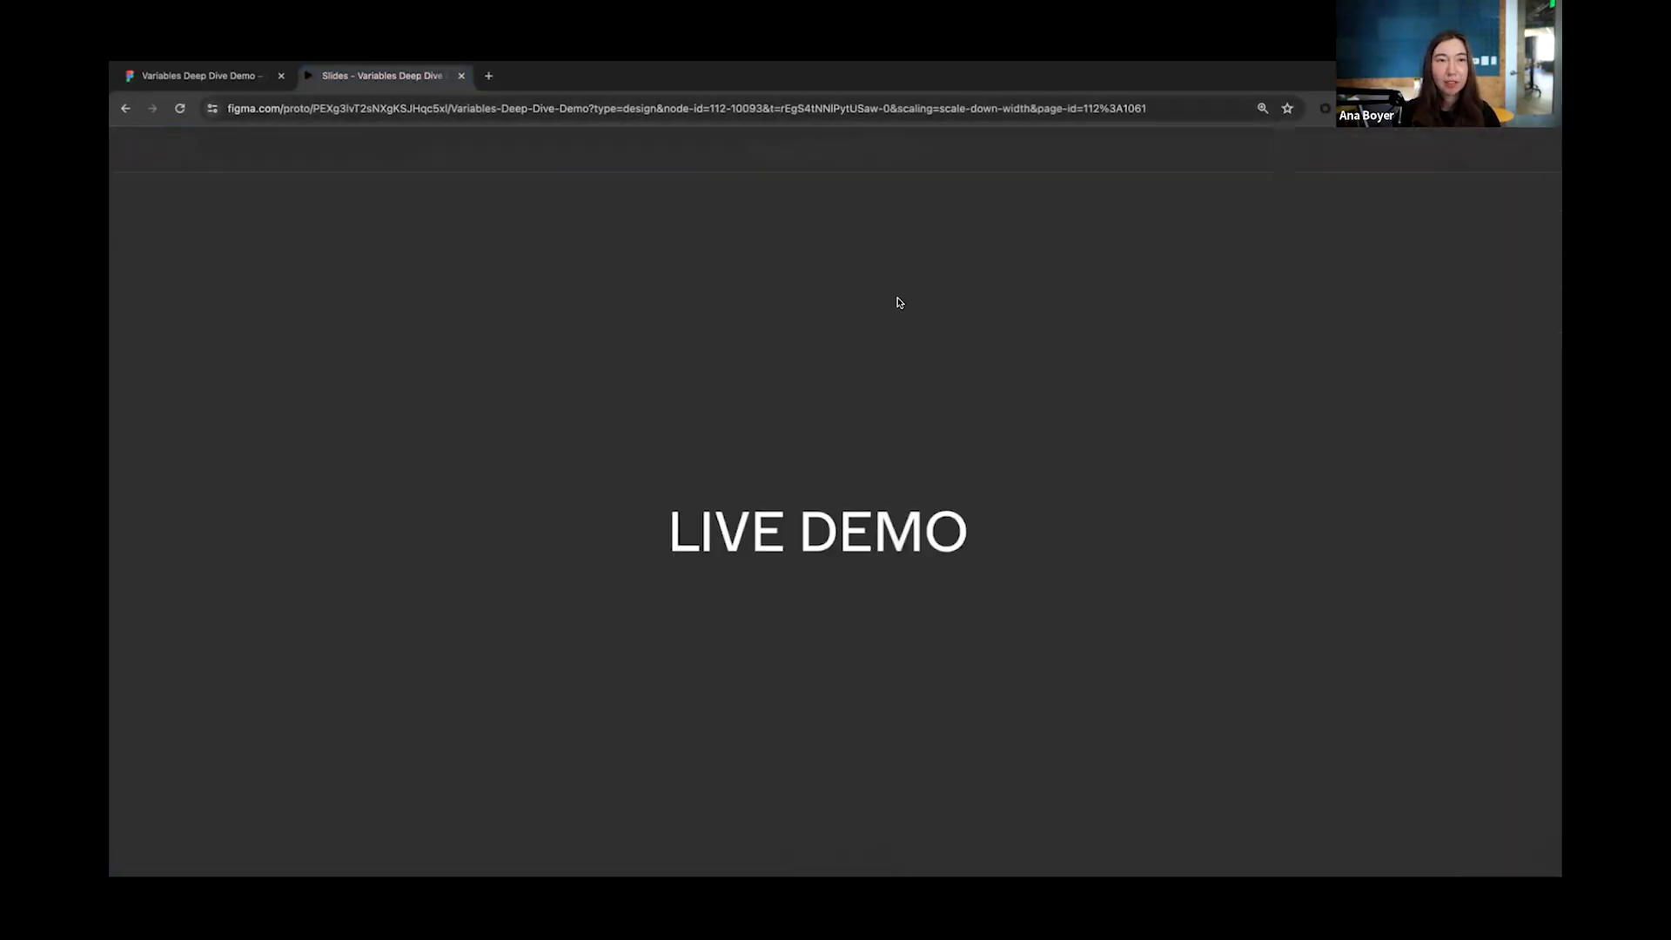
key(f)
key(Right)
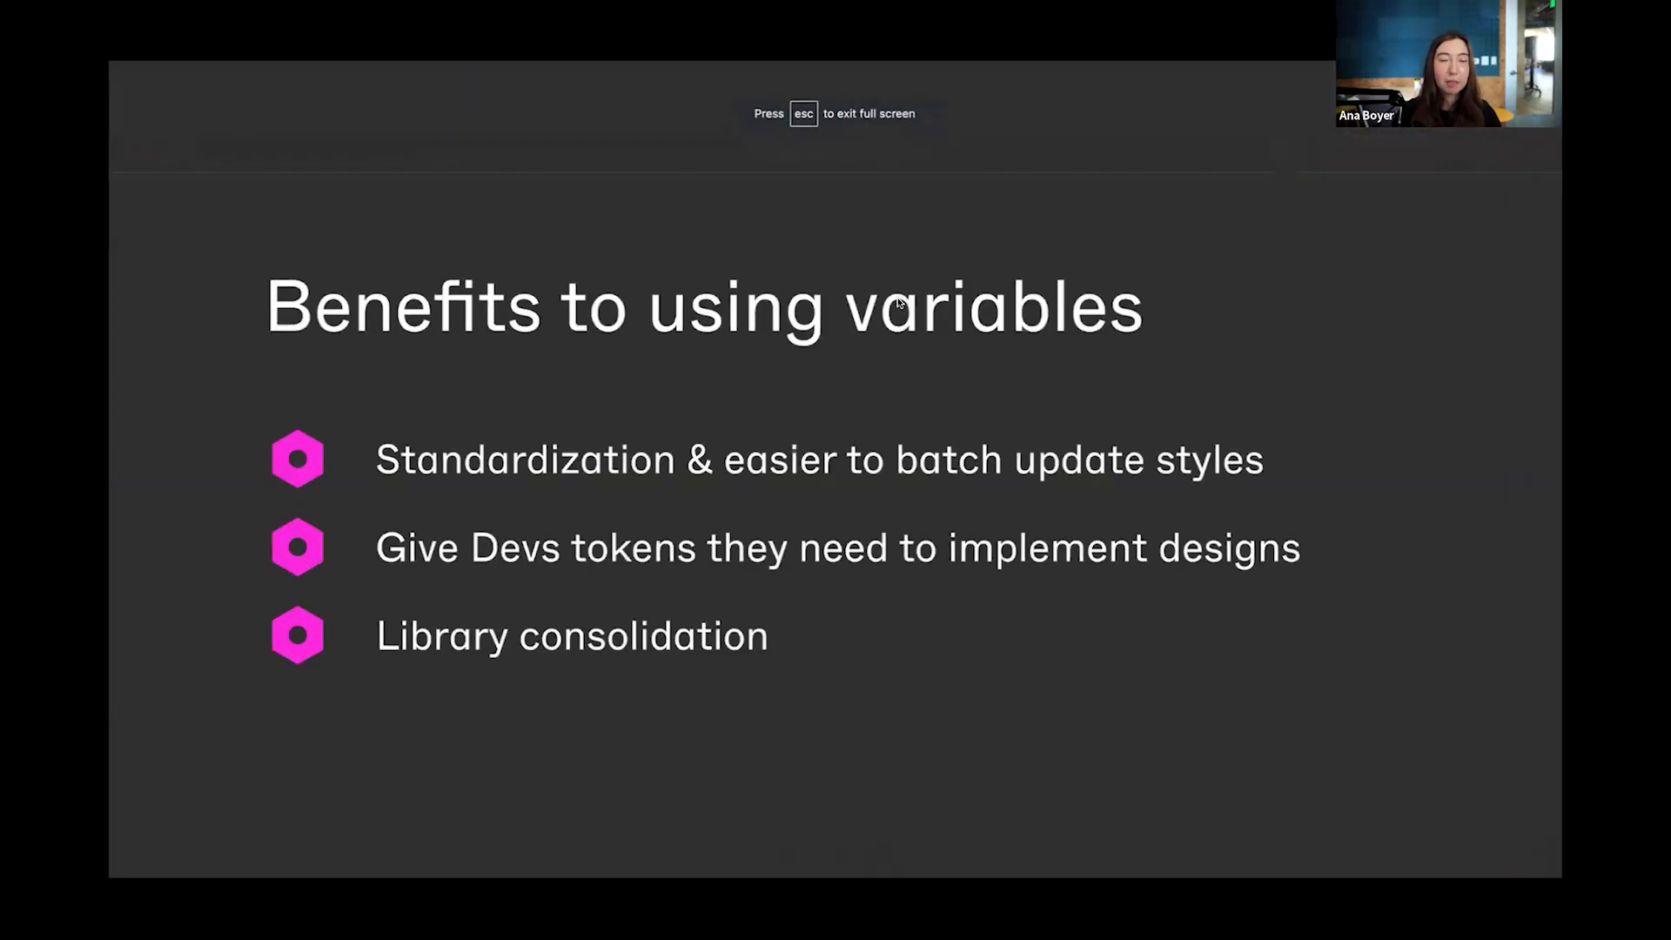